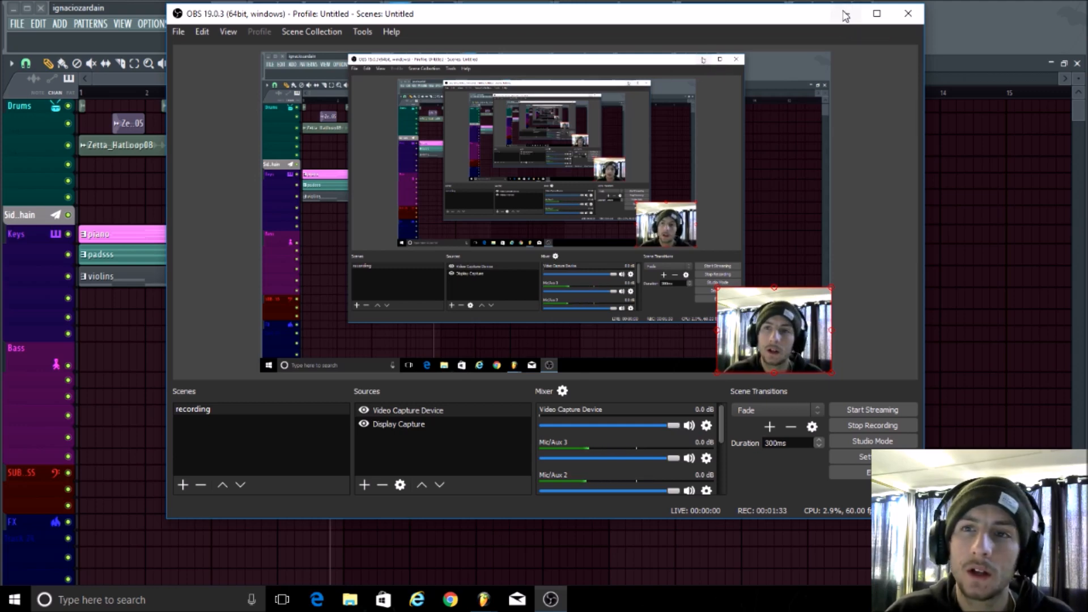
- Switch from OBS to the FL Studio playlist, dismiss the ASIO error and enlarge the clips in the Keys section
left_click(845, 18)
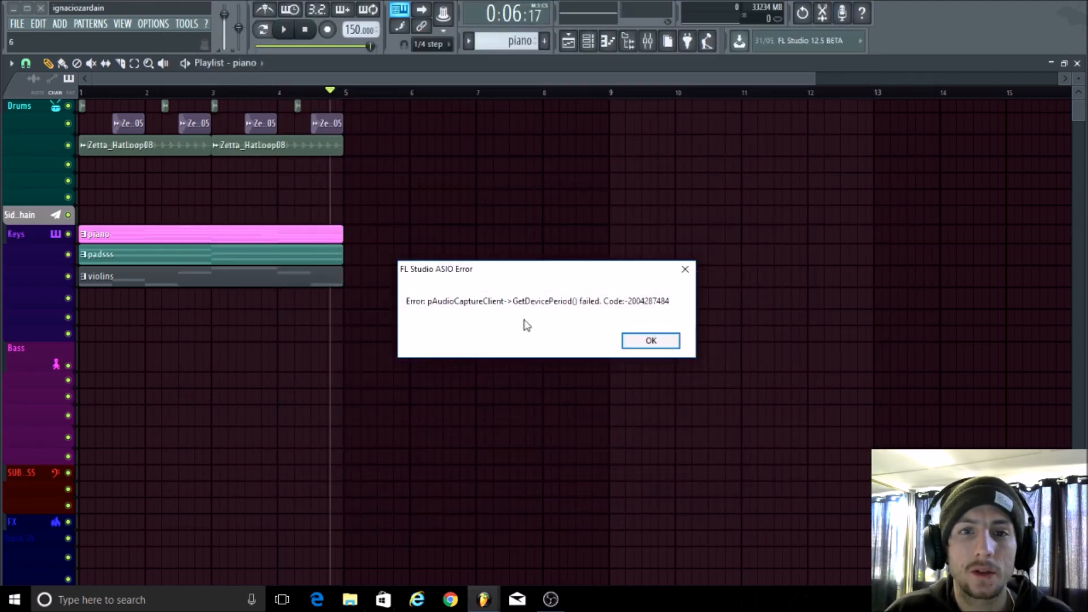
left_click(684, 270)
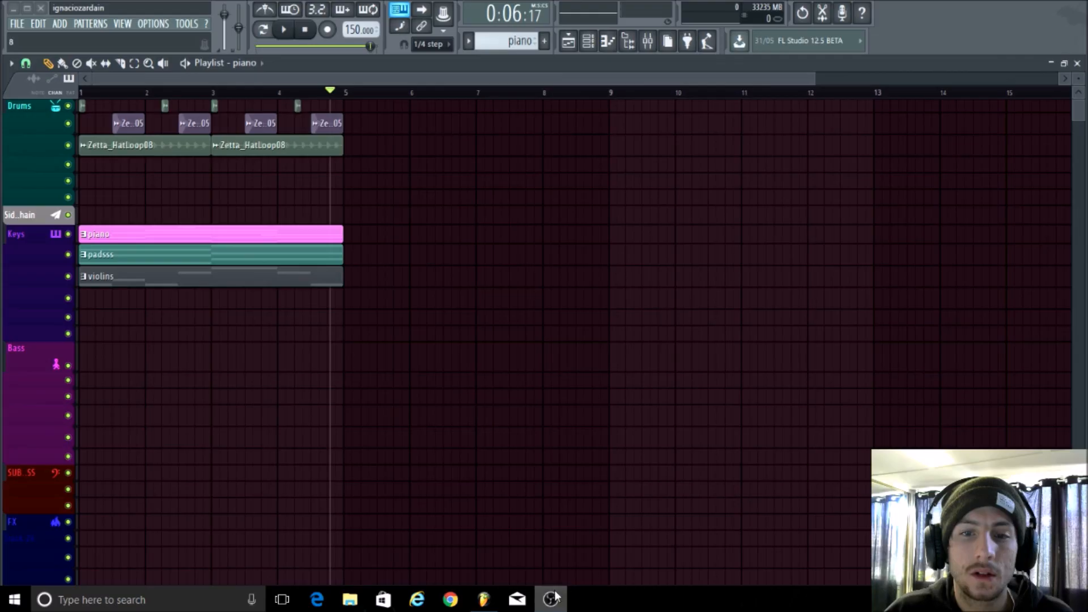
scroll(113, 413, "up", 4, "ctrl")
scroll(138, 408, "up", 5, "alt")
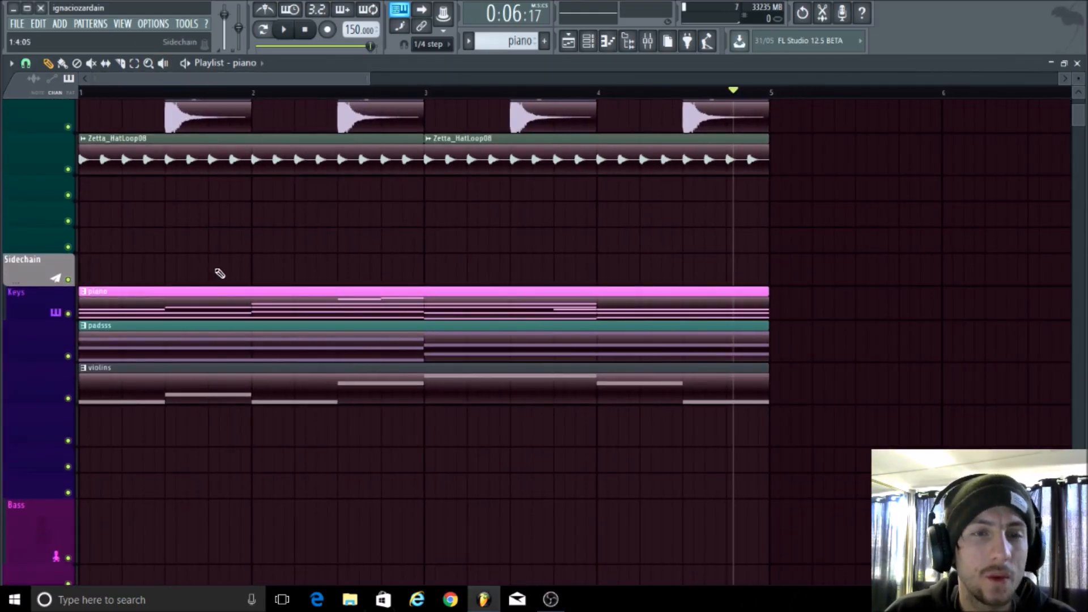
scroll(210, 266, "down", 2)
scroll(218, 272, "down", 1, "ctrl")
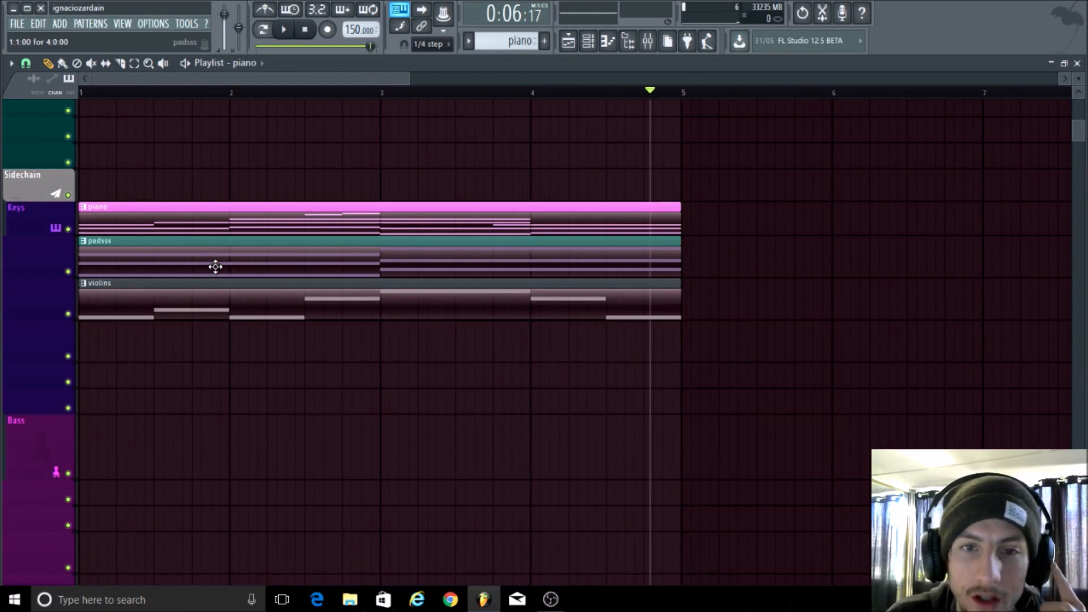
scroll(219, 261, "up", 3)
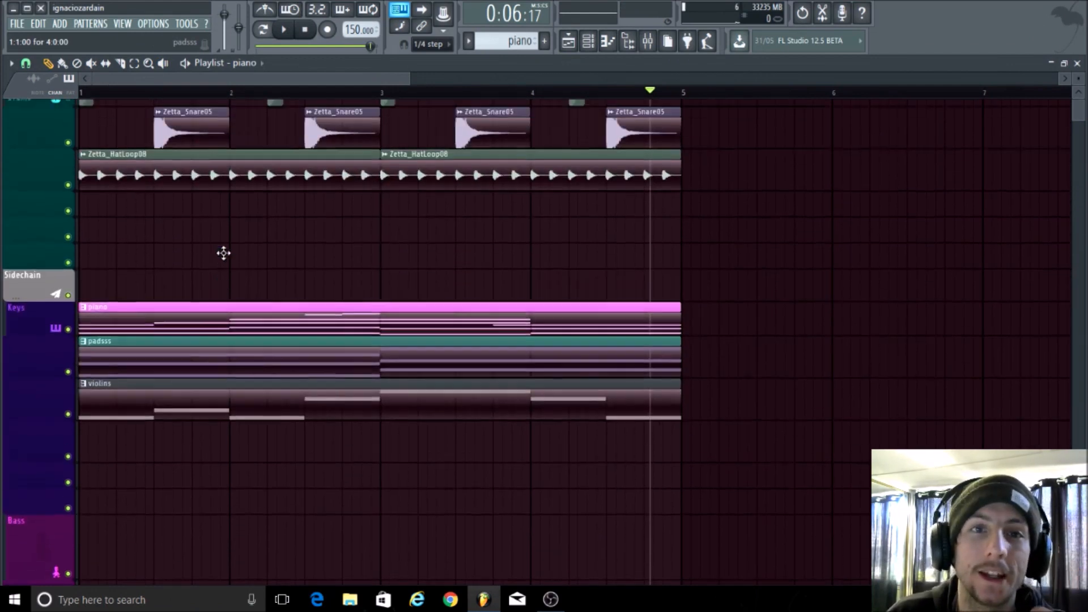
- Open the piano pattern in the piano roll and examine its chords from bar 1
double_click(484, 339)
left_click(587, 42)
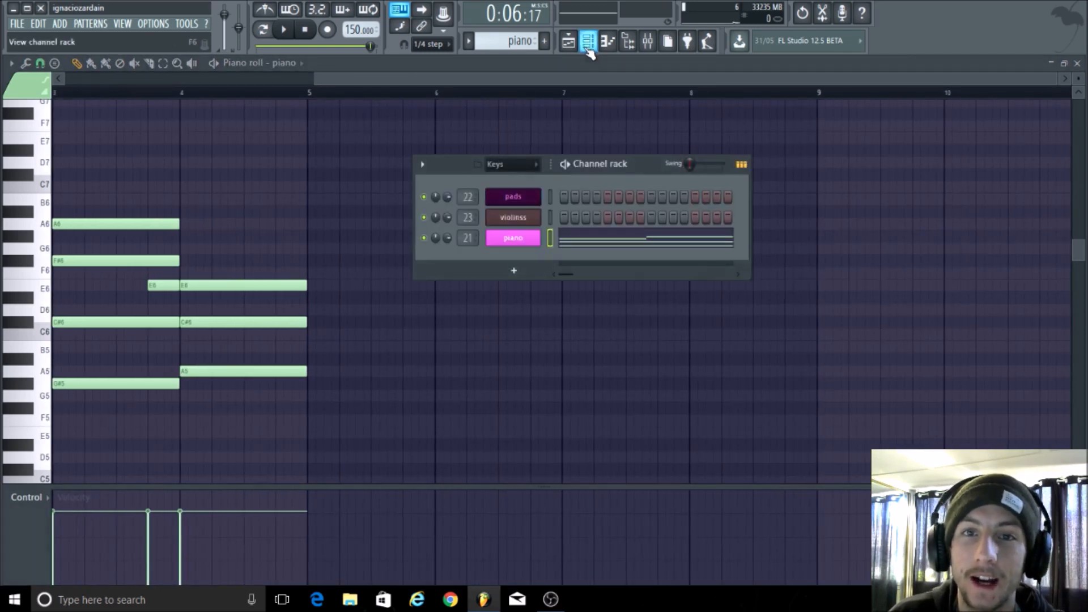
left_click_drag(329, 79, 76, 88)
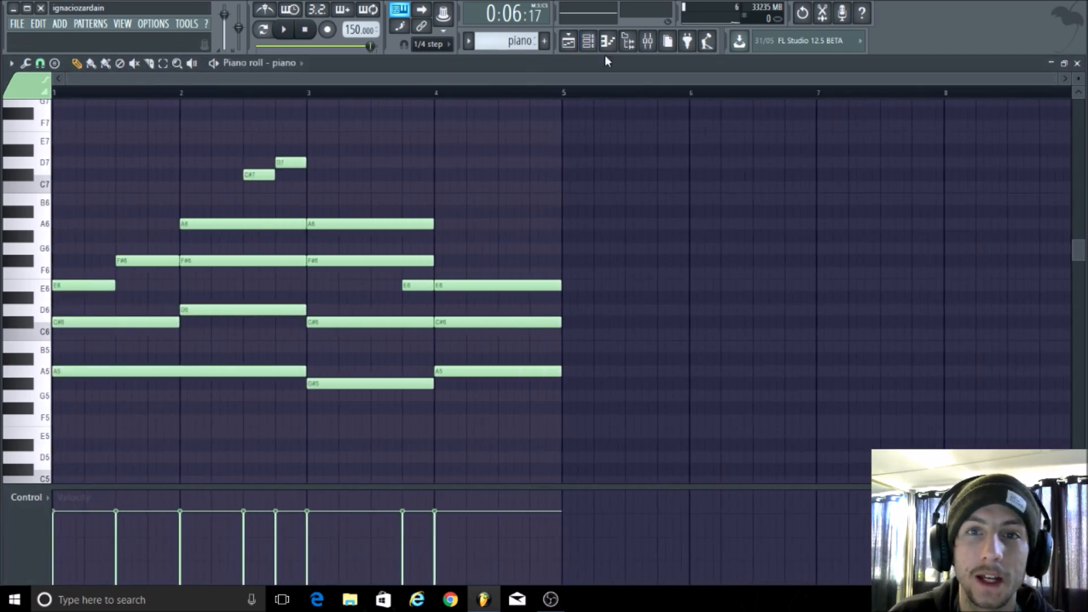
left_click(589, 42)
- Listen to the piano pattern and bring the Keys inserts into view in the mixer
key("space")
left_click(647, 42)
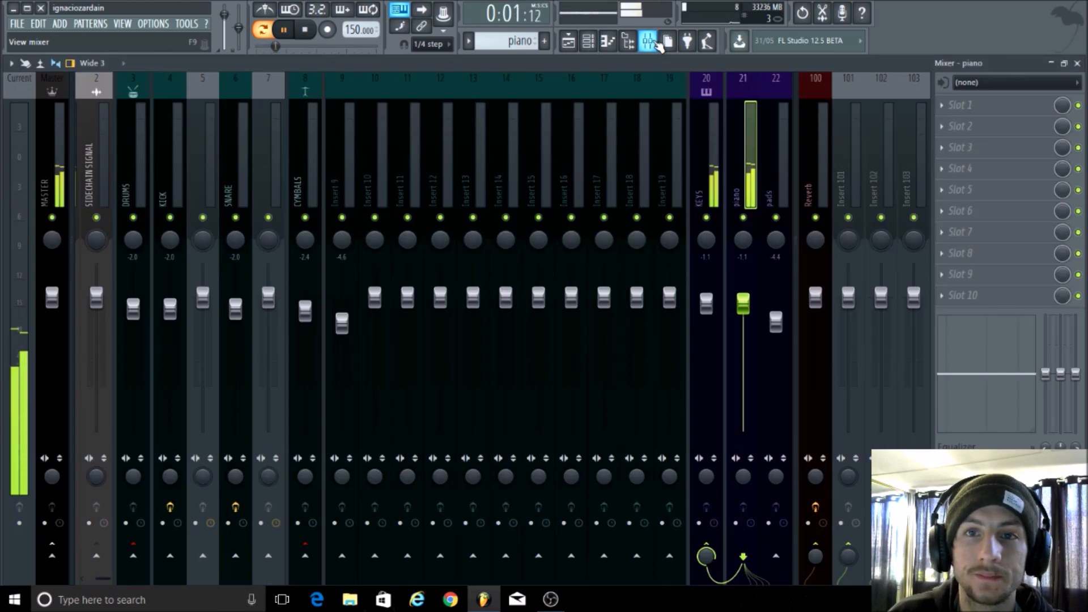
left_click_drag(105, 579, 204, 582)
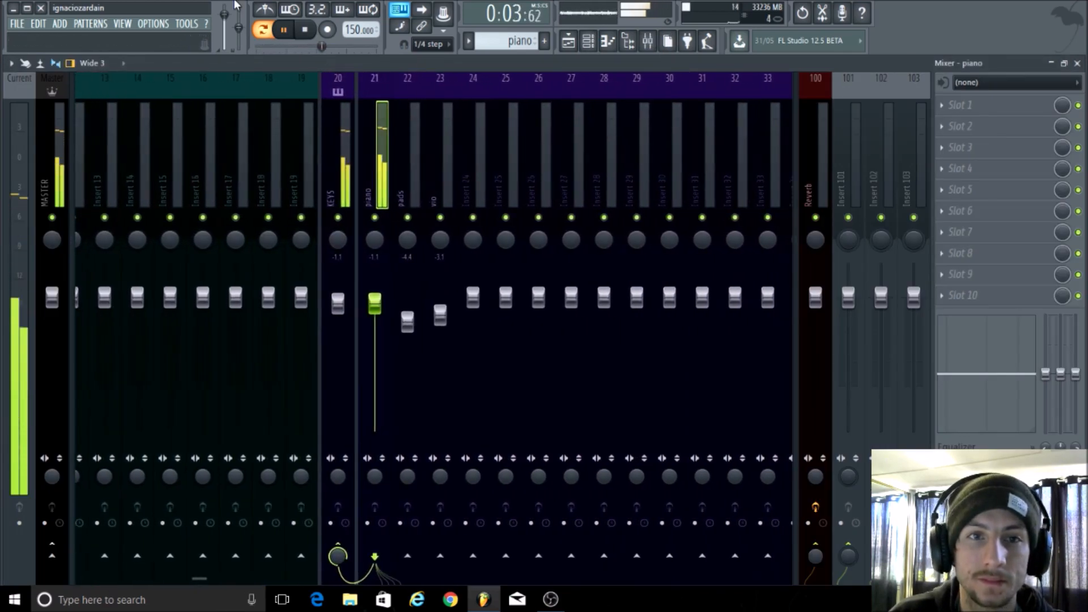
left_click(283, 31)
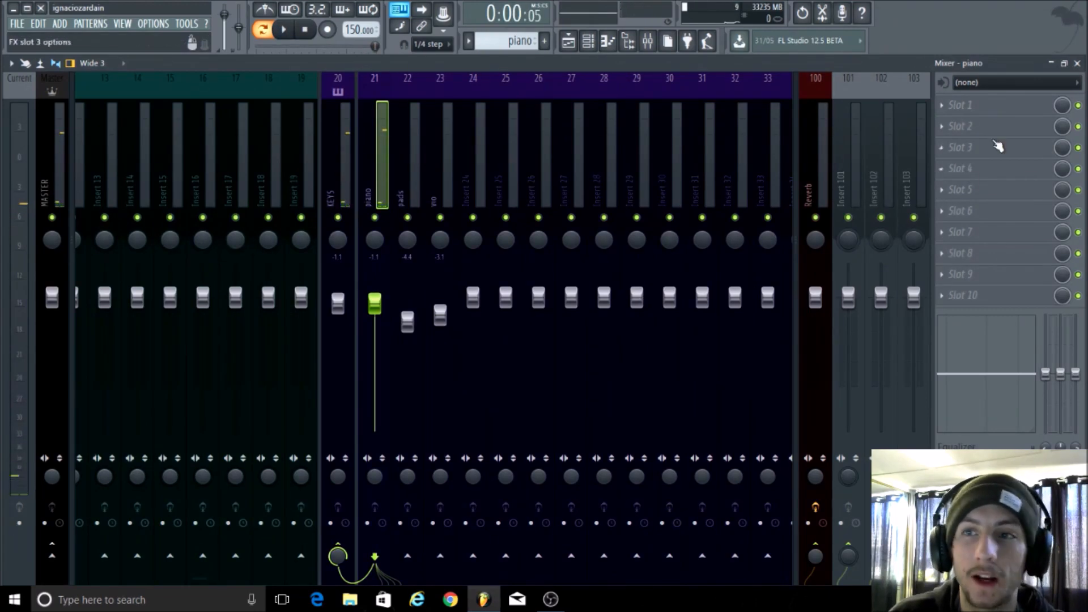
- Load Fruity Parametric EQ 2 into slot 1 of the piano mixer insert and position its window over the mixer
left_click(957, 106)
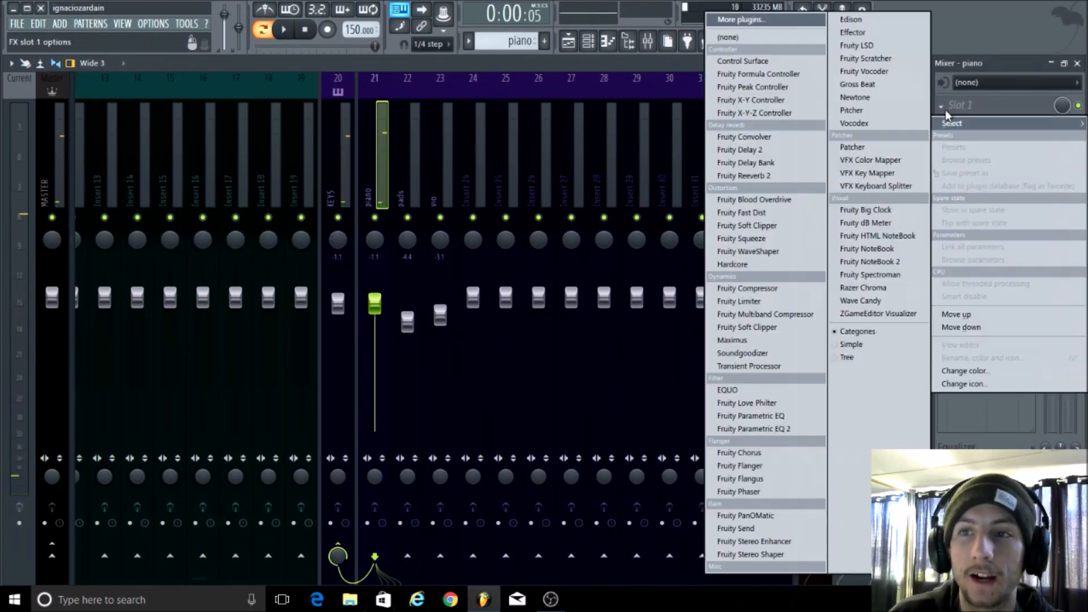
left_click(804, 435)
left_click_drag(391, 197, 600, 140)
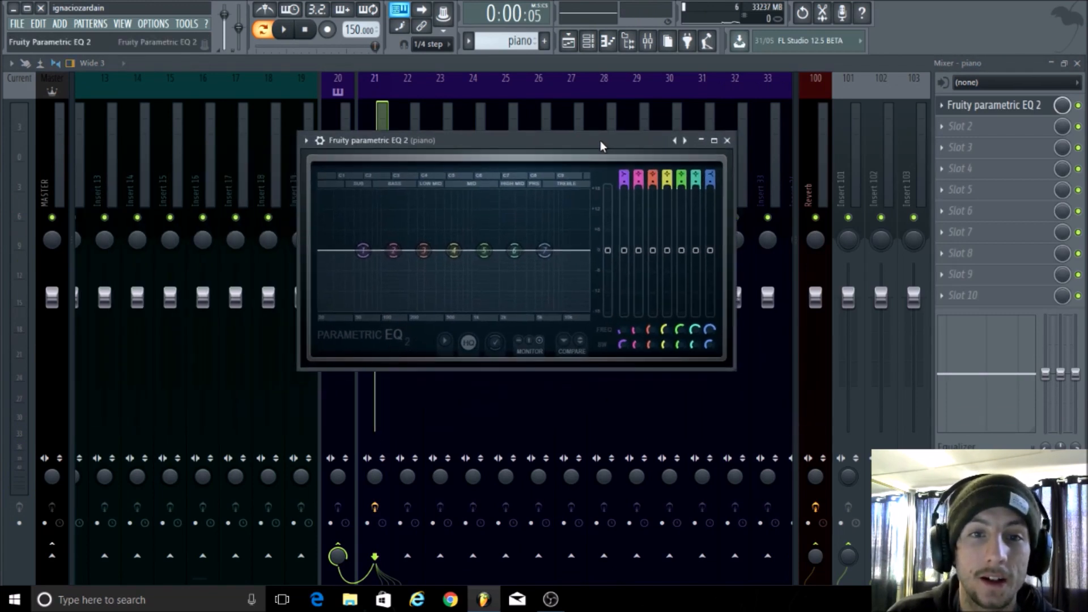
left_click_drag(480, 150, 466, 149)
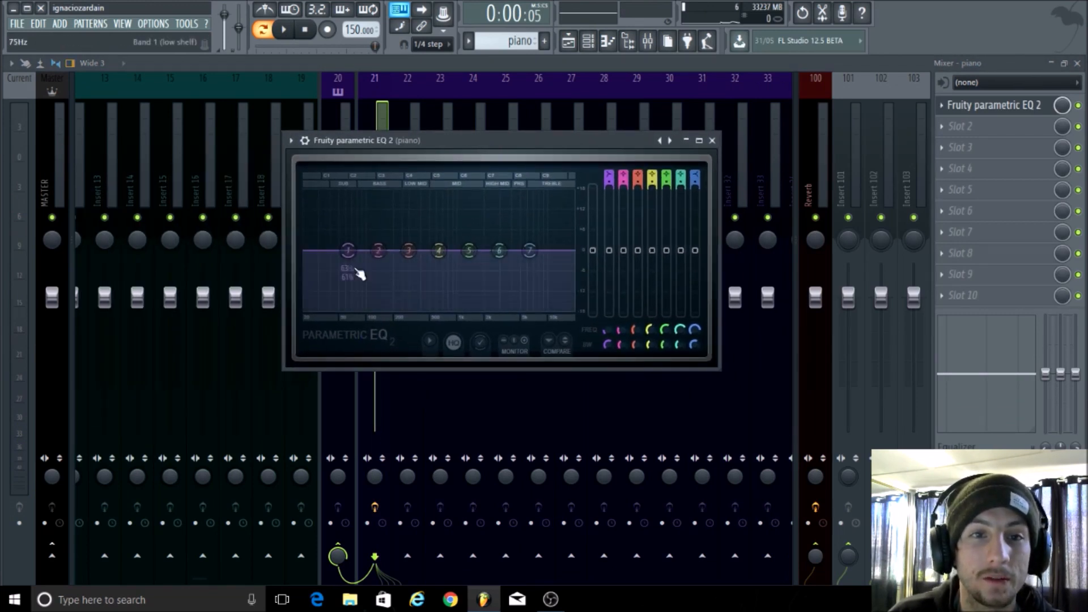
- Audition the piano with EQ band 1 cutting the lows fully and band 7 cutting the highs fully
left_click_drag(349, 250, 393, 310)
left_click_drag(535, 255, 522, 311)
left_click(284, 29)
left_click_drag(394, 310, 373, 311)
left_click_drag(521, 311, 532, 310)
key("space")
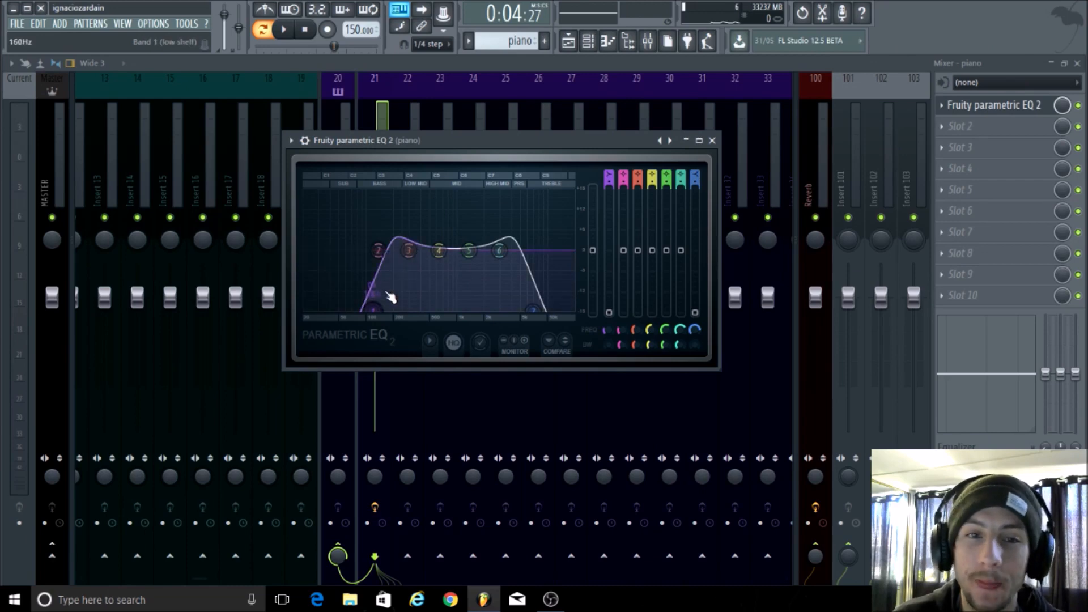
- Audition the piano with EQ band 1 boosting the low end, and return the band to a full sub-bass cut
left_click_drag(372, 295, 455, 229)
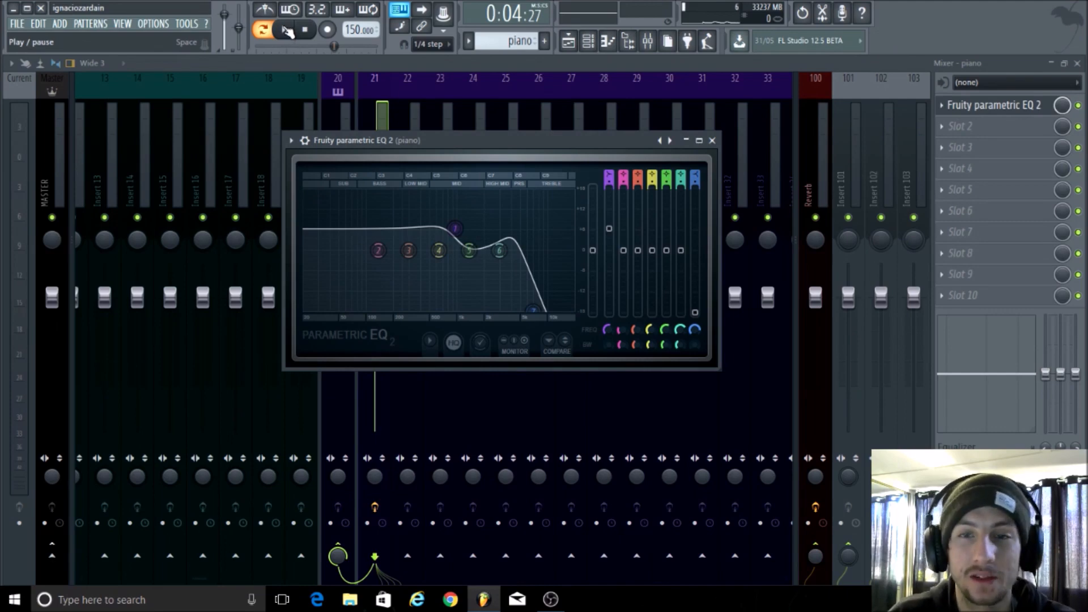
left_click(288, 31)
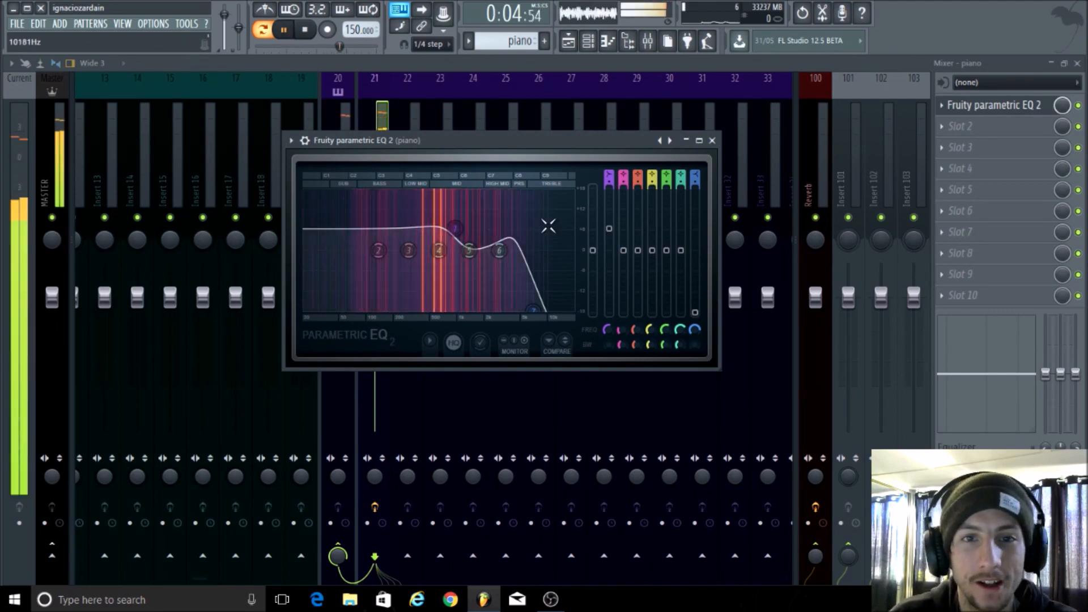
left_click_drag(456, 229, 343, 311)
left_click(284, 29)
- Shift the EQ's full band 1 cut down to around 25 Hz
left_click_drag(458, 144, 476, 124)
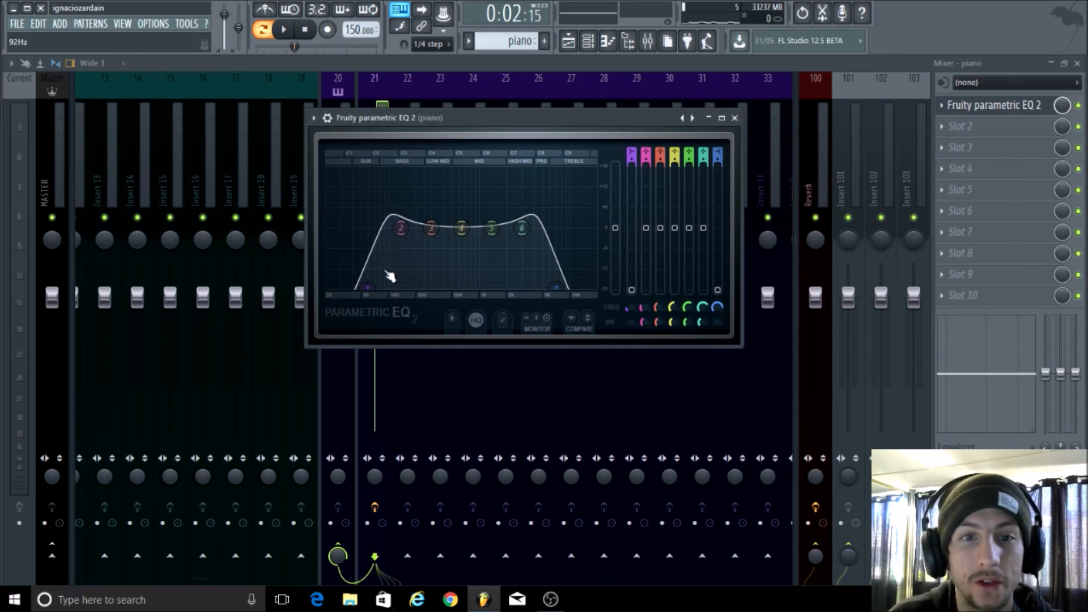
left_click_drag(381, 291, 339, 288)
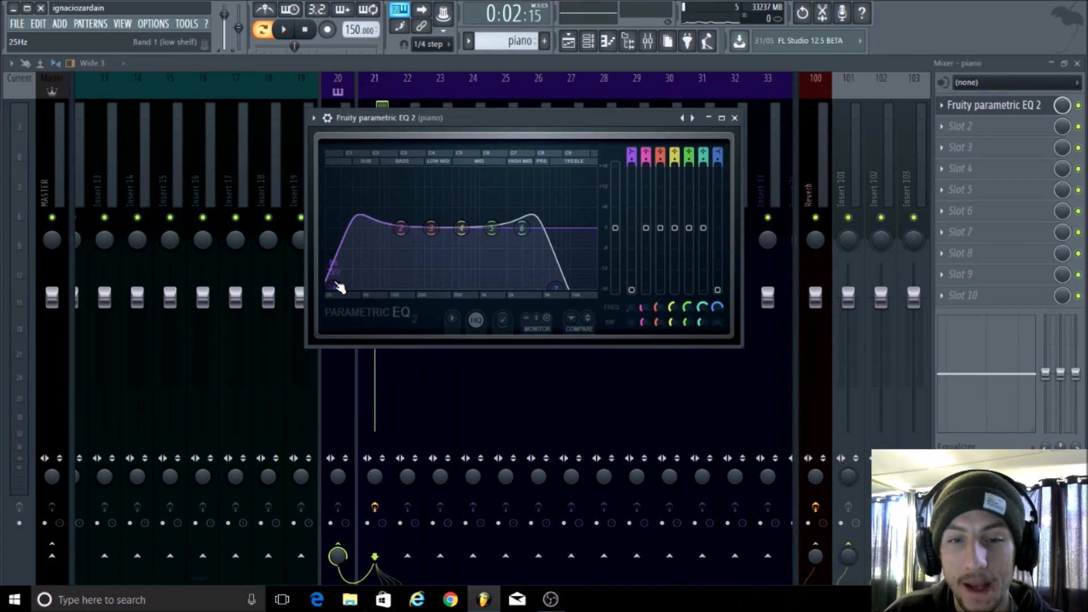
left_click_drag(339, 288, 342, 301)
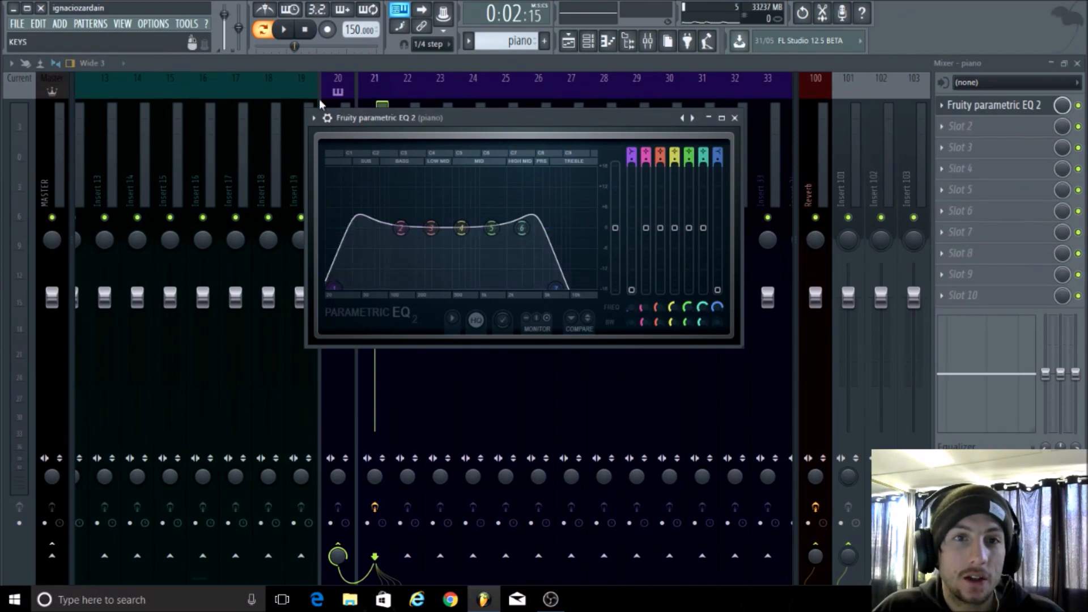
- Soften EQ bands 1 and 7 into gentle roll-offs at the extreme lows and highs, and audition the piano
left_click_drag(335, 288, 327, 243)
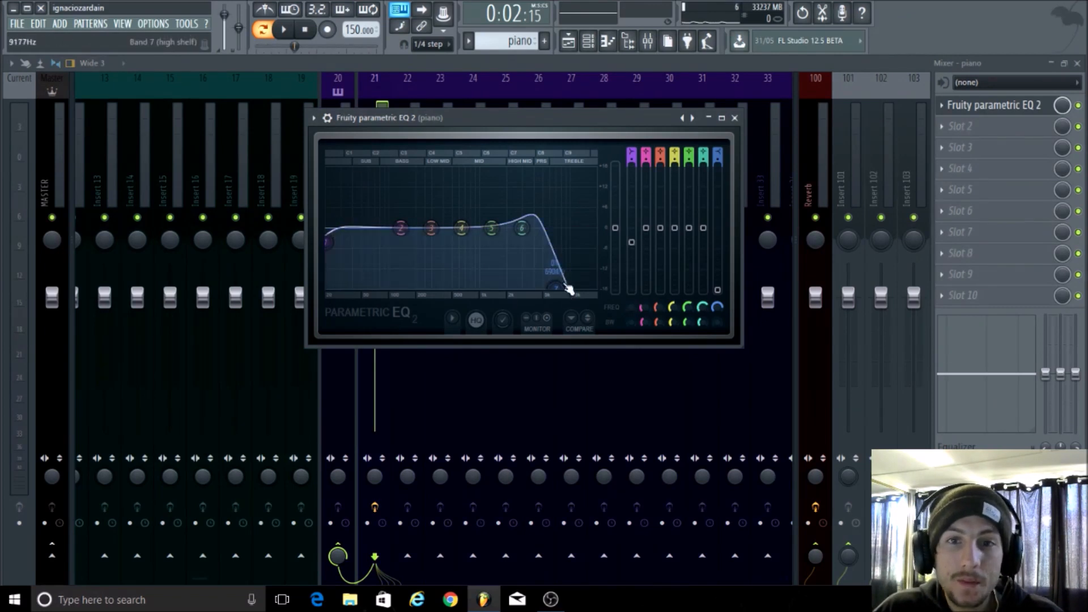
left_click_drag(558, 288, 594, 254)
left_click(285, 30)
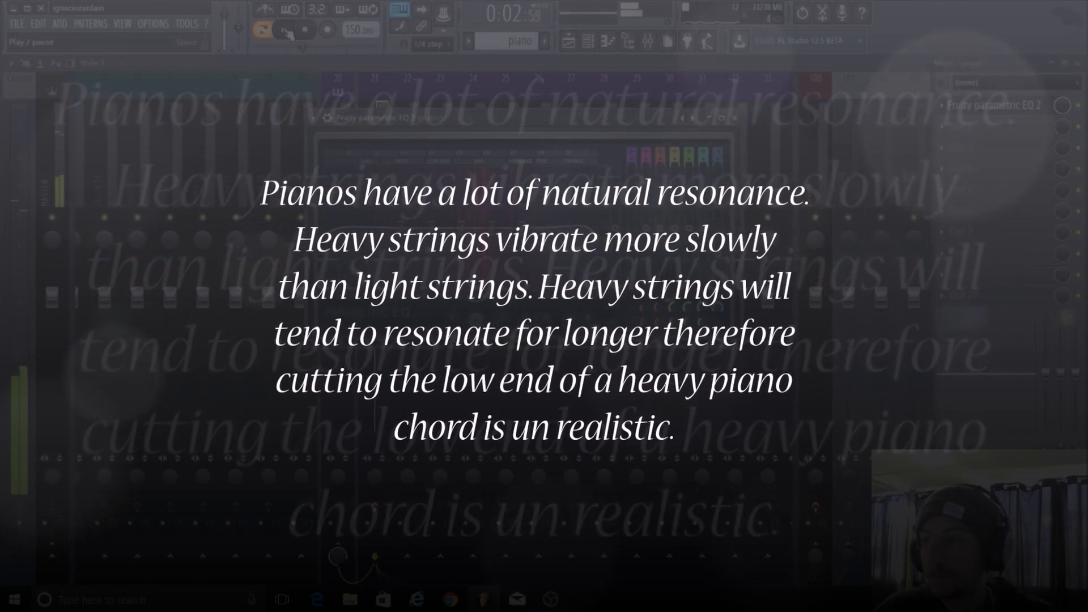
left_click(286, 32)
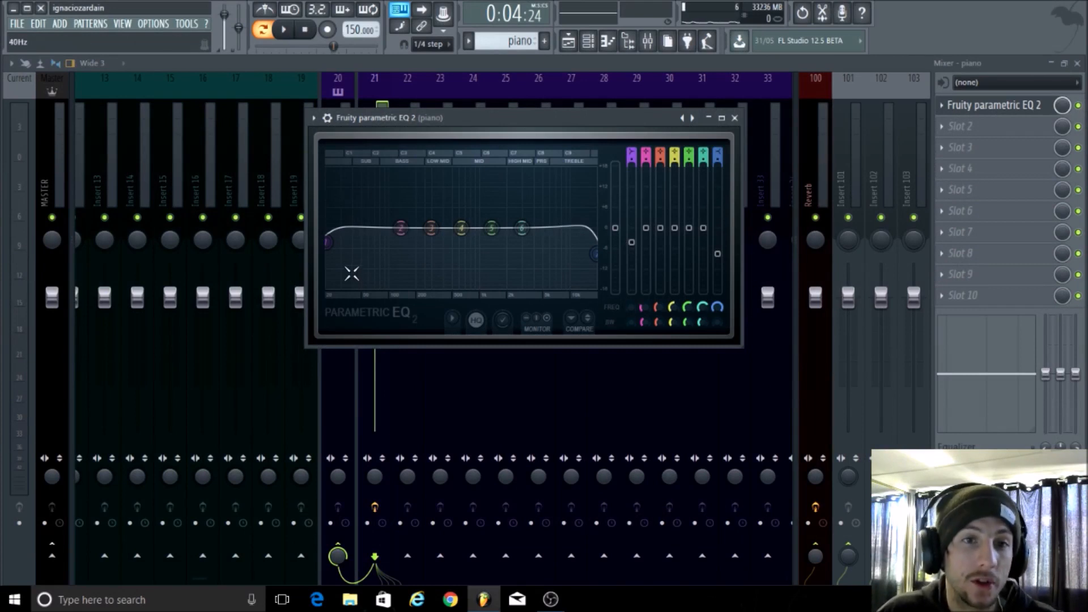
- Return EQ band 1 to a full cut at the lowest frequencies, and check the recording in OBS
left_click_drag(329, 245, 337, 295)
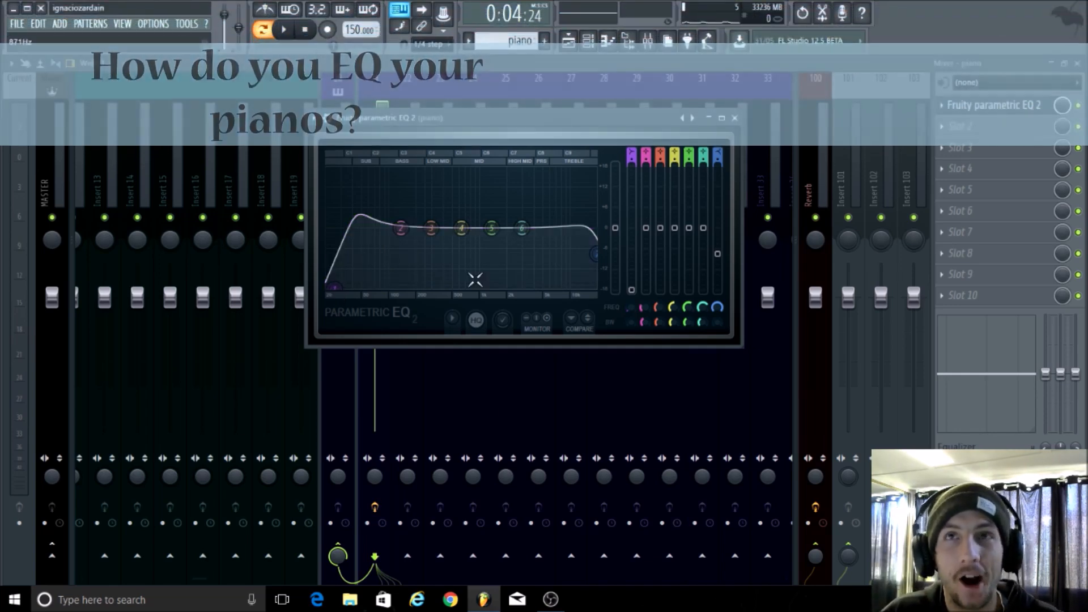
left_click(551, 600)
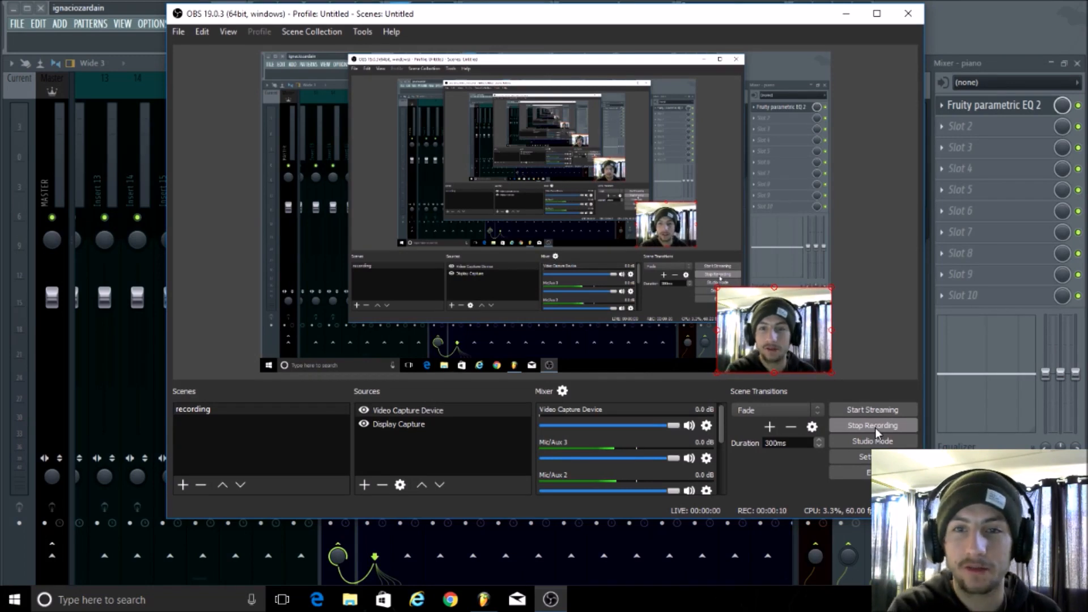
left_click(847, 19)
- Set EQ band 1 to a -18.0 dB cut at 154 Hz and play the piano pattern
left_click_drag(338, 290, 424, 219)
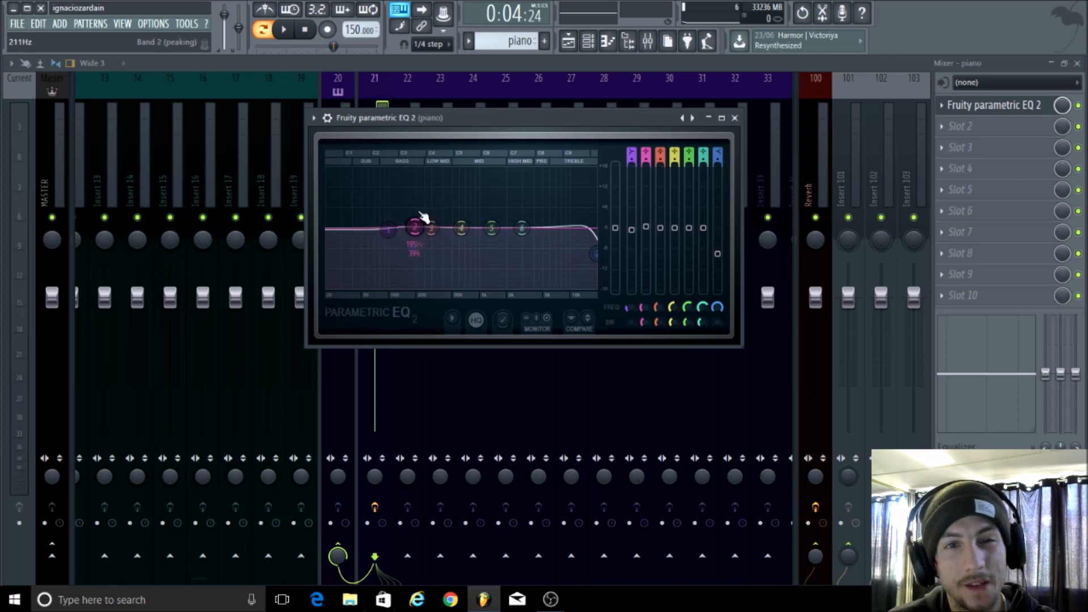
left_click_drag(390, 244, 407, 285)
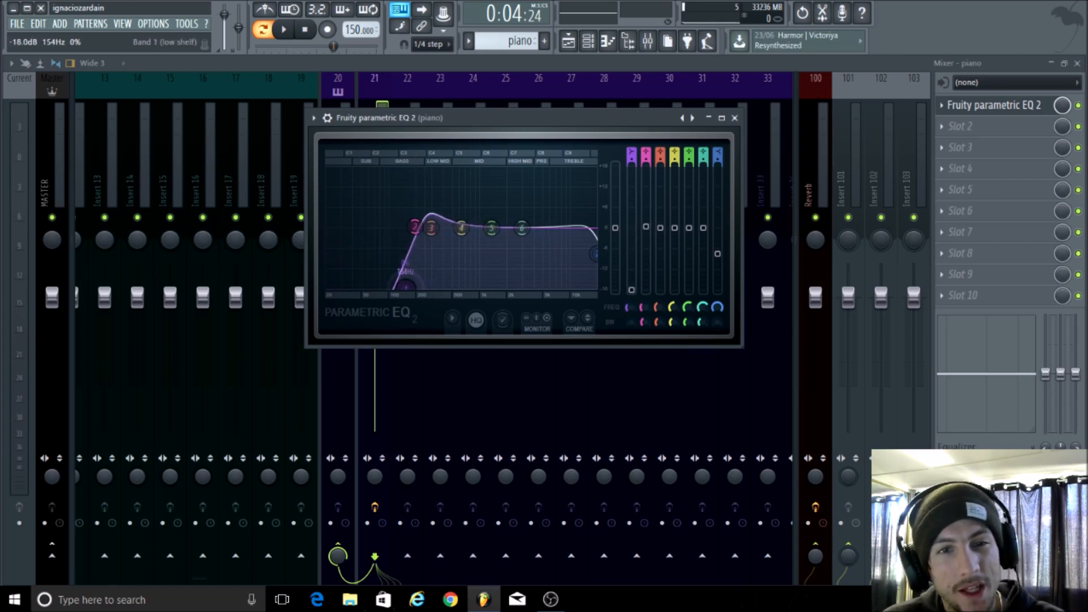
key("space")
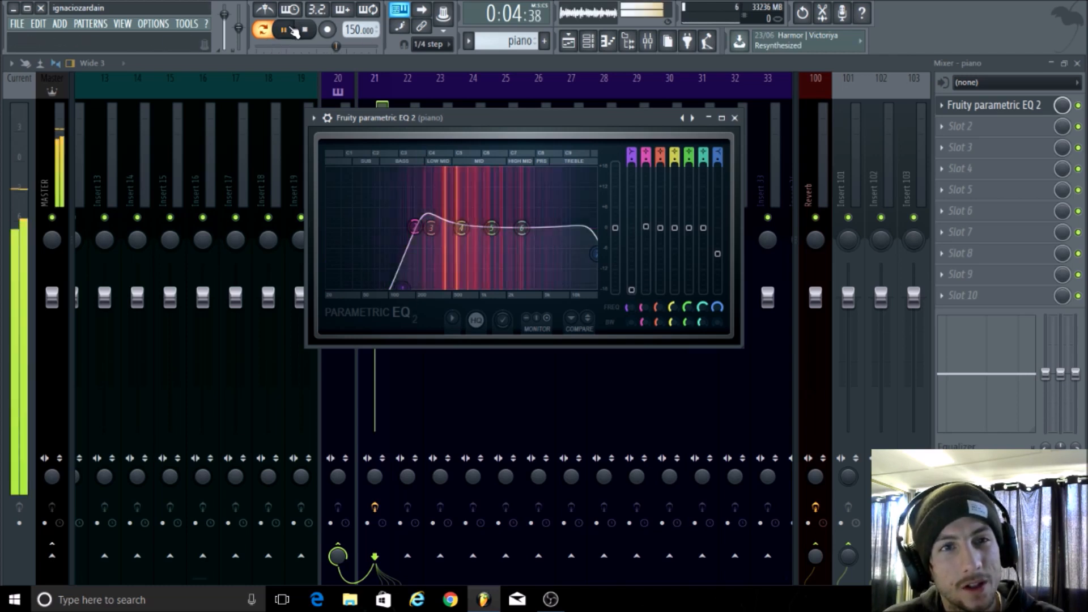
- Compare the piano with its low end restored against a full band 1 cut slightly below 154 Hz
left_click_drag(403, 297, 327, 221)
mouse_move(379, 271)
left_mouse_down()
mouse_move(318, 224)
mouse_move(407, 288)
mouse_move(392, 287)
left_mouse_up()
left_click(288, 30)
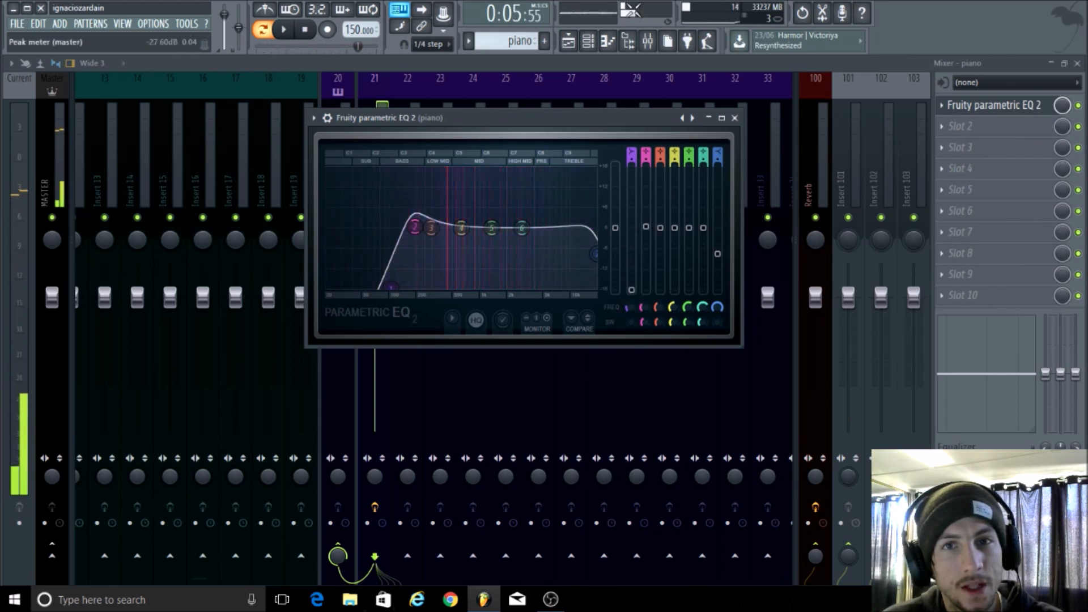
- Transpose all notes of the piano pattern down one octave and play it back
left_click(588, 41)
left_click(587, 243)
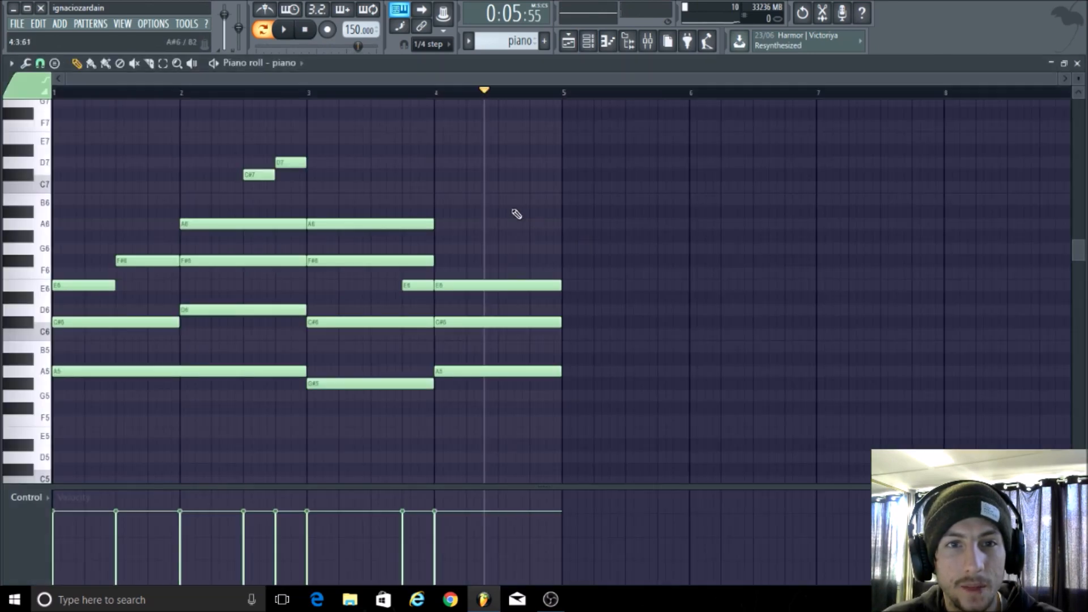
left_click_drag(624, 450, 4, 137)
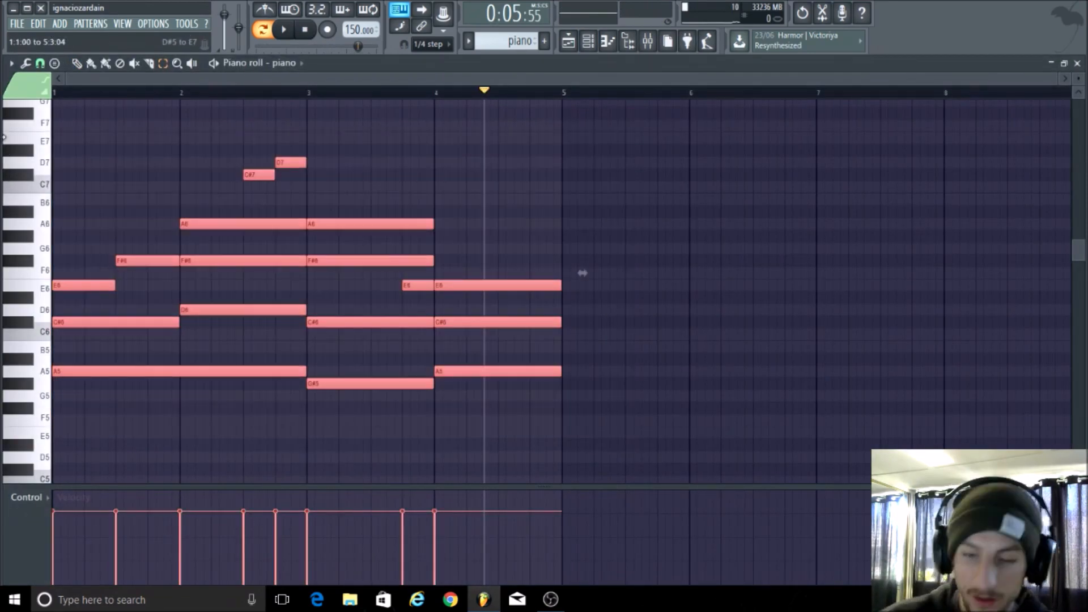
key("ctrl+Down")
left_click(283, 29)
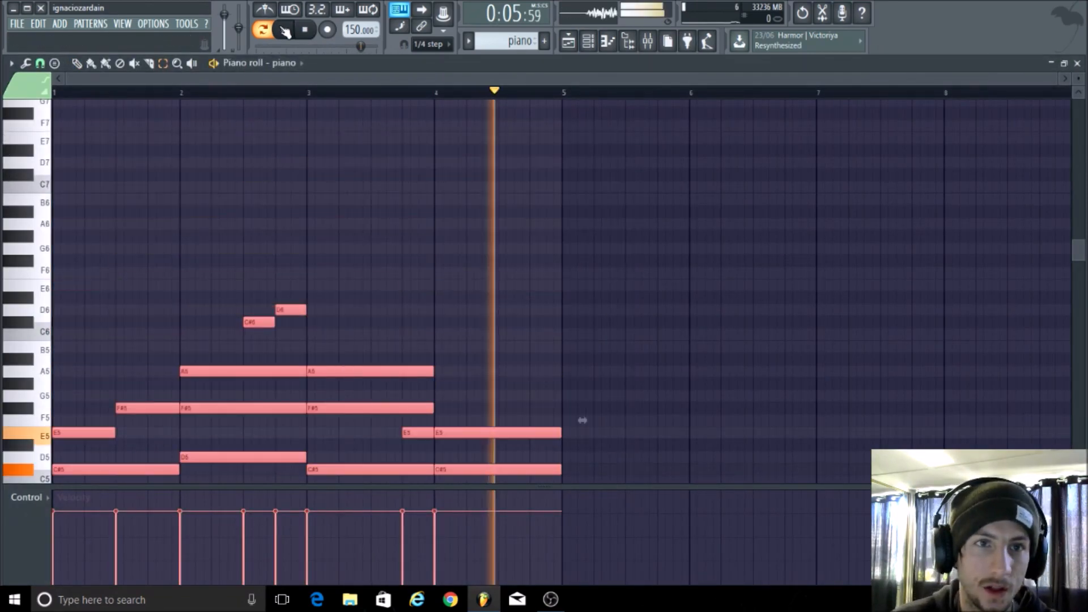
- Reopen the piano's Parametric EQ 2, audition a full band 1 low cut, and relax it to a gentle roll-off at about 21 Hz
left_click(588, 41)
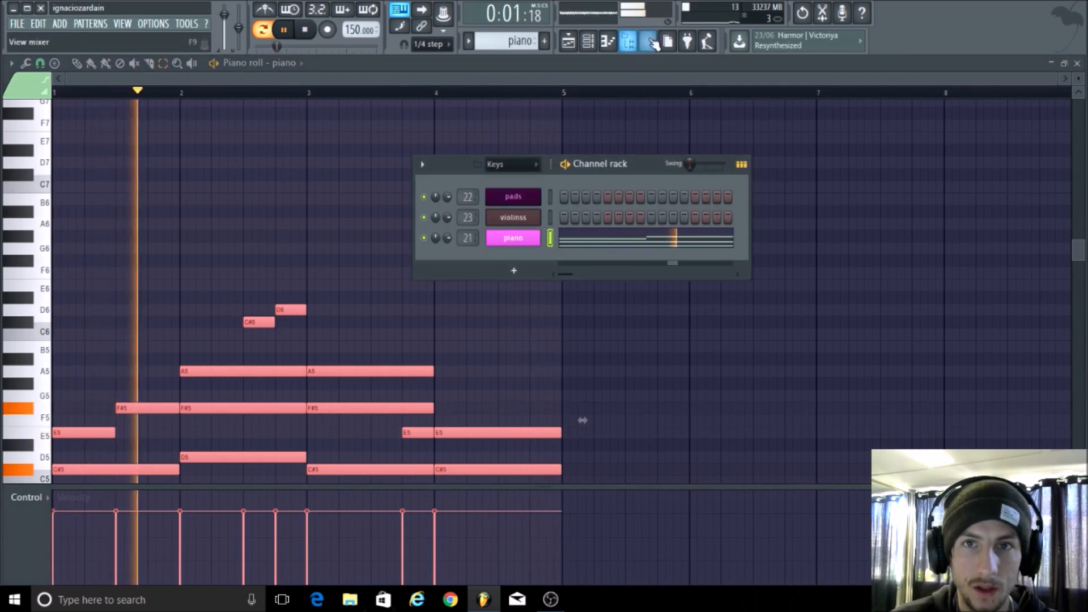
key("F9")
left_click(976, 110)
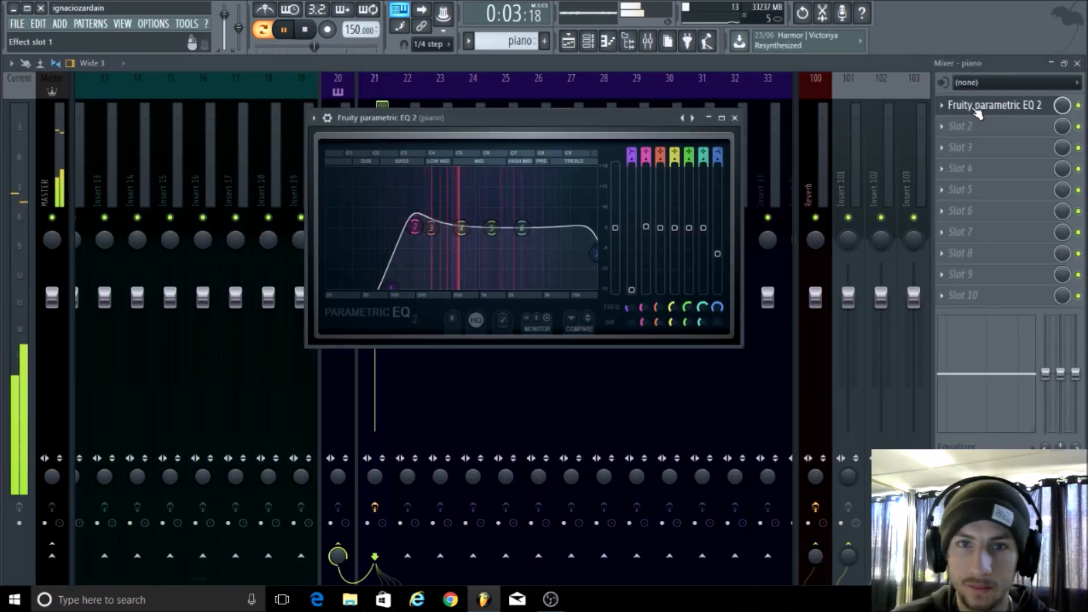
left_click_drag(328, 256, 328, 242)
left_click_drag(411, 237, 414, 287)
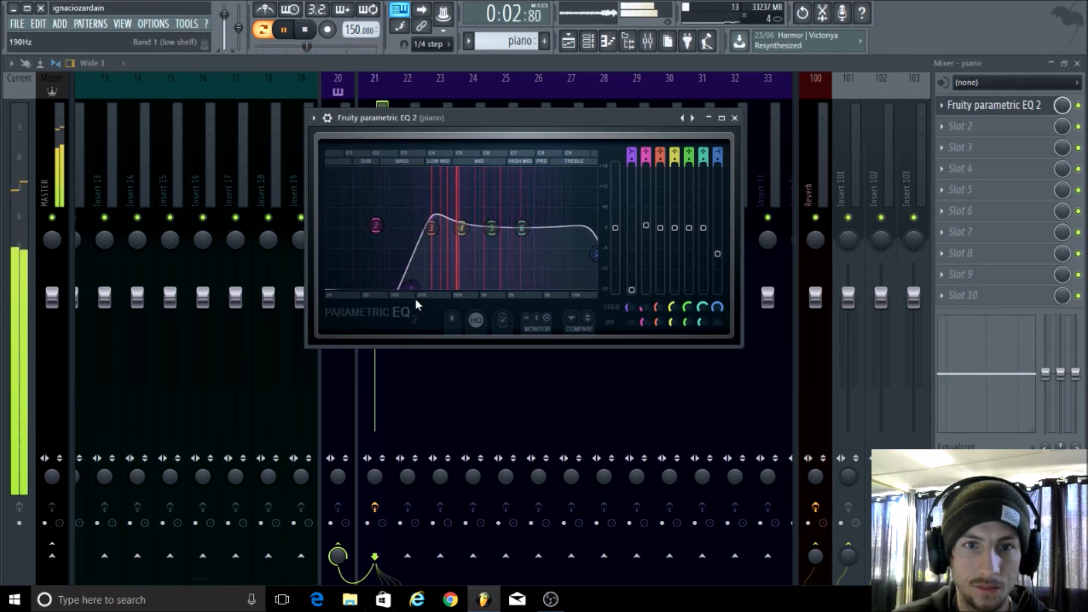
left_click_drag(414, 287, 327, 239)
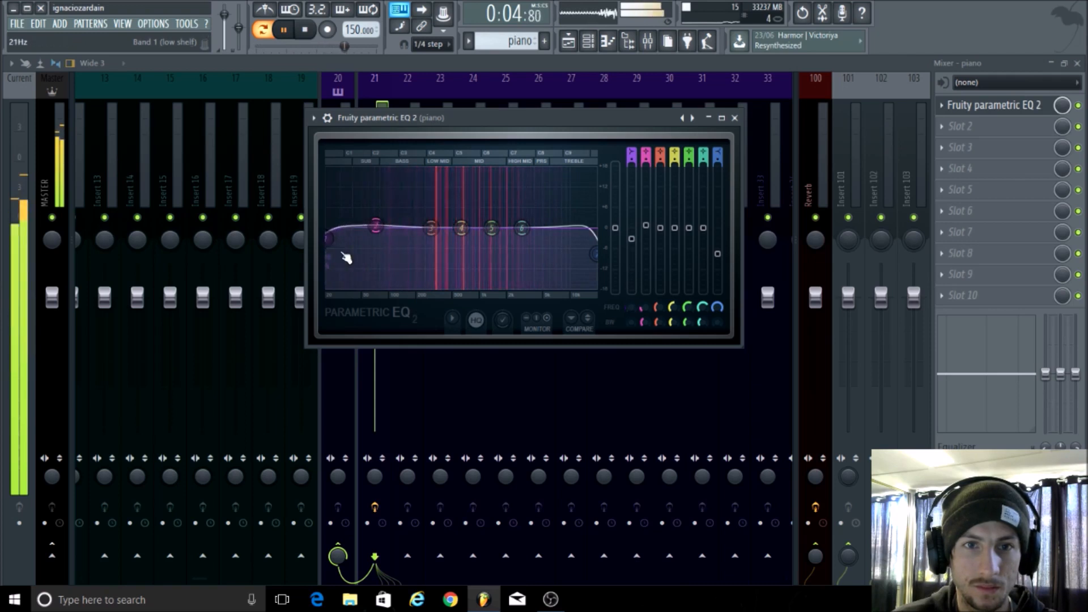
- Stop playback and set the piano EQ's band 1 to a -18.0 dB cut at 31 Hz, dipping band 2 slightly
key("space")
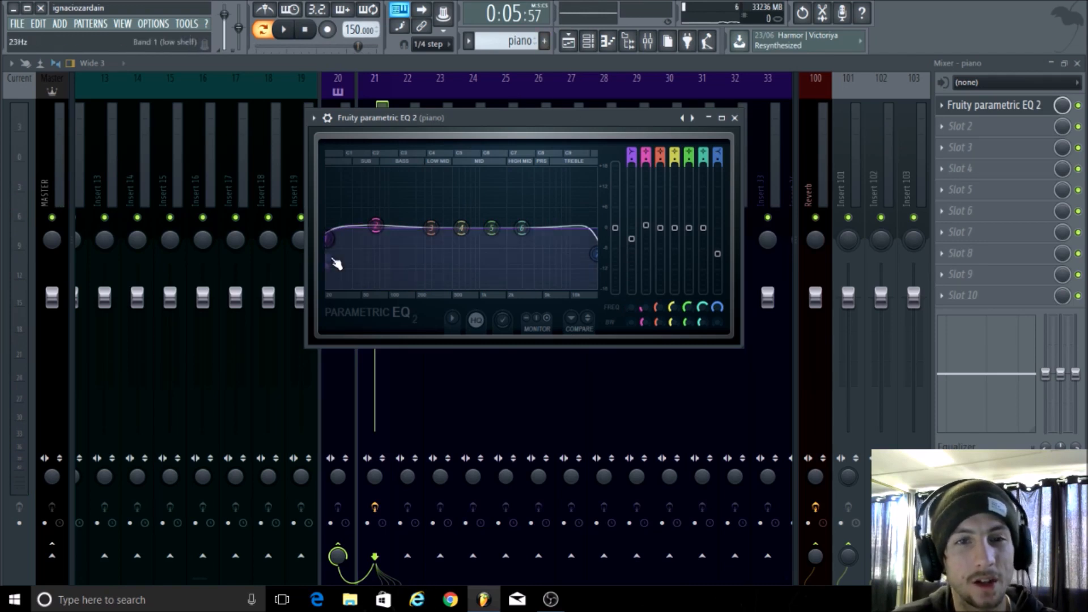
left_click_drag(330, 258, 338, 286)
mouse_move(374, 225)
left_mouse_down()
mouse_move(405, 236)
mouse_move(392, 234)
left_mouse_up()
left_click_drag(339, 287, 342, 288)
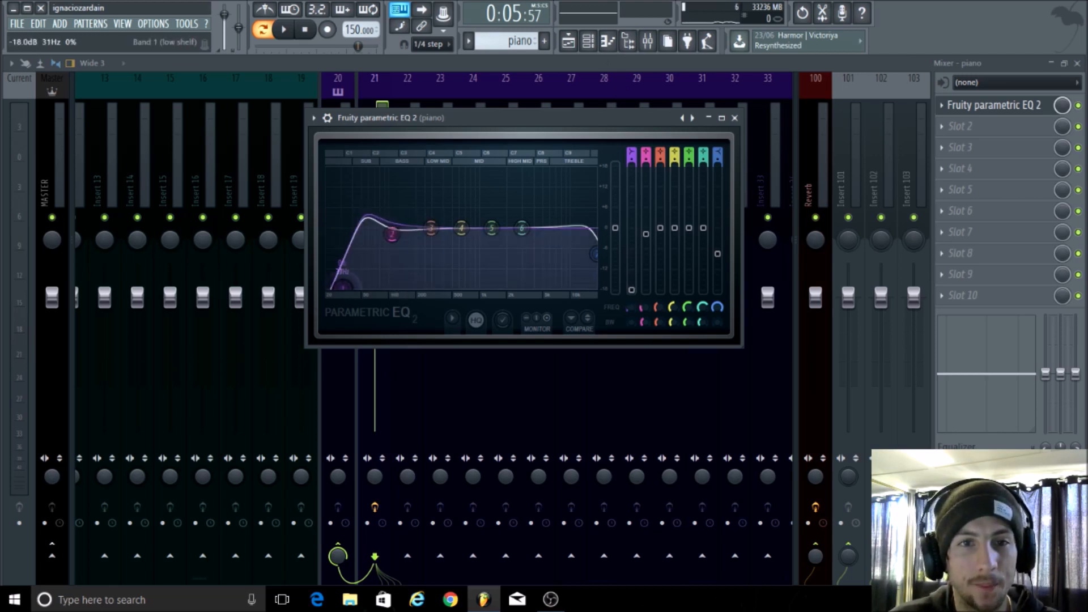
- While the piano plays, boost EQ band 4 slightly, shift band 6 higher in frequency, and audition a full band 7 high cut
left_click(285, 31)
mouse_move(461, 228)
left_mouse_down()
mouse_move(497, 214)
mouse_move(556, 221)
mouse_move(477, 218)
left_mouse_up()
left_click_drag(590, 257, 595, 287)
left_click_drag(557, 221, 554, 230)
left_click(285, 30)
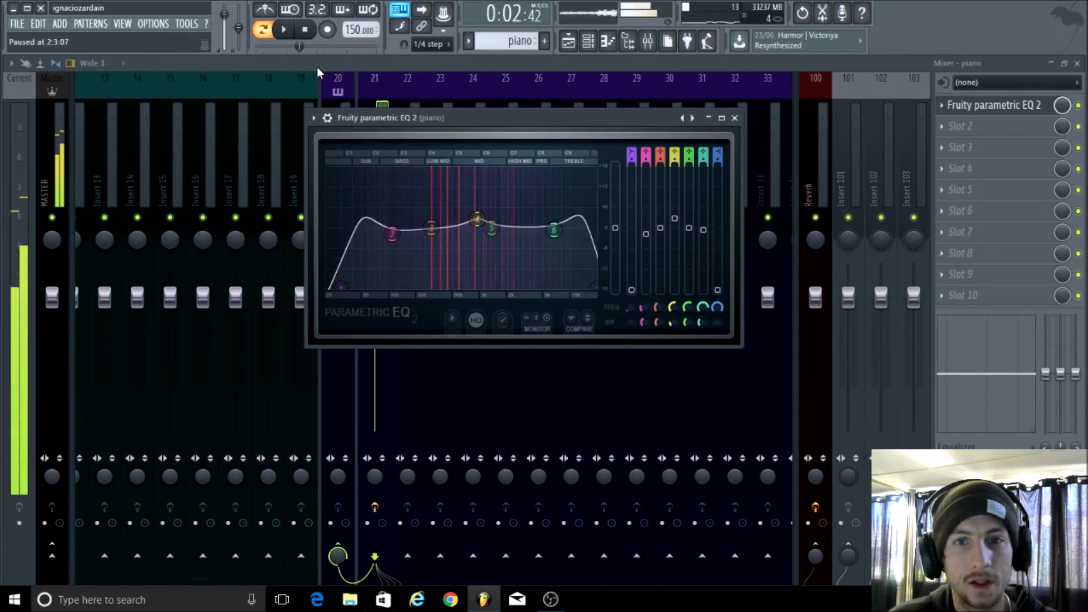
- Relax band 7 to -9.8 dB at 20000 Hz, audition the piano, and ease the high cut further to a slight roll-off
left_click_drag(594, 284, 595, 261)
left_click(287, 32)
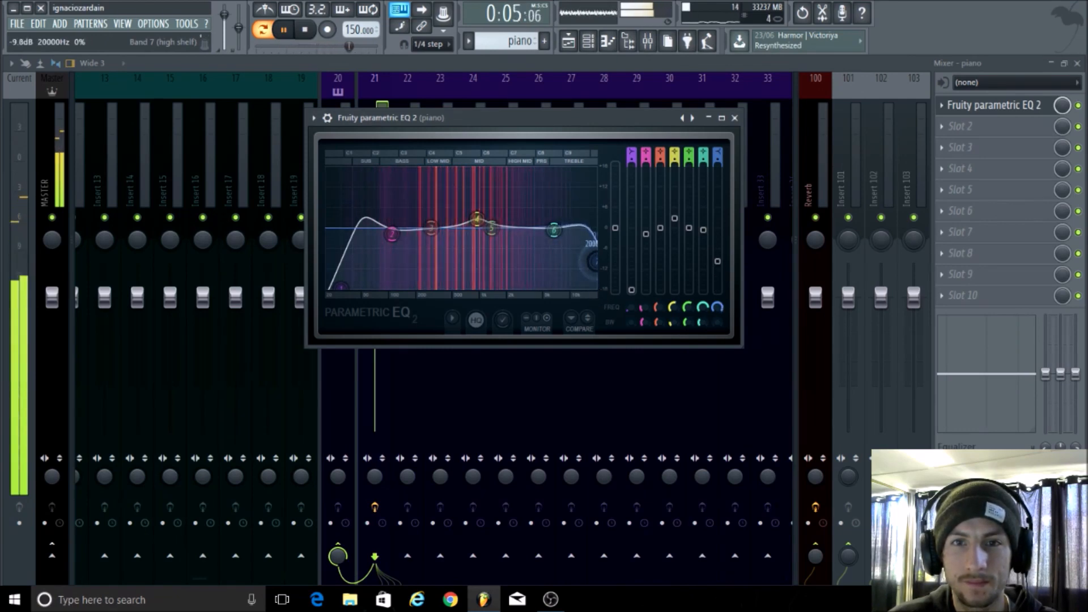
left_click(292, 35)
left_click_drag(595, 260, 594, 245)
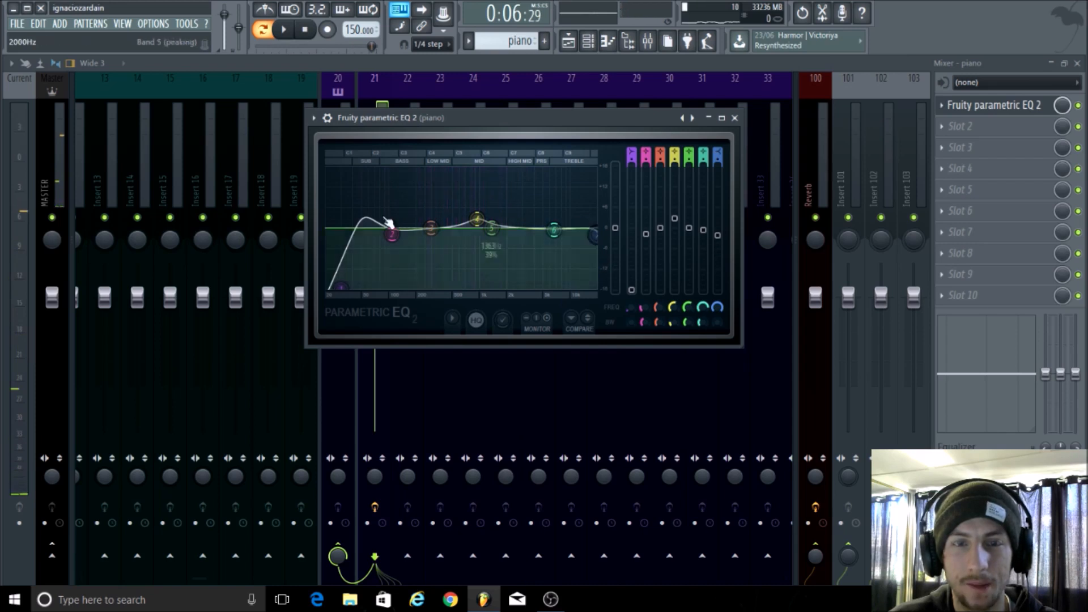
- Relax band 1 to a gentle low roll-off and shift band 5 slightly higher in frequency
left_click_drag(340, 287, 328, 245)
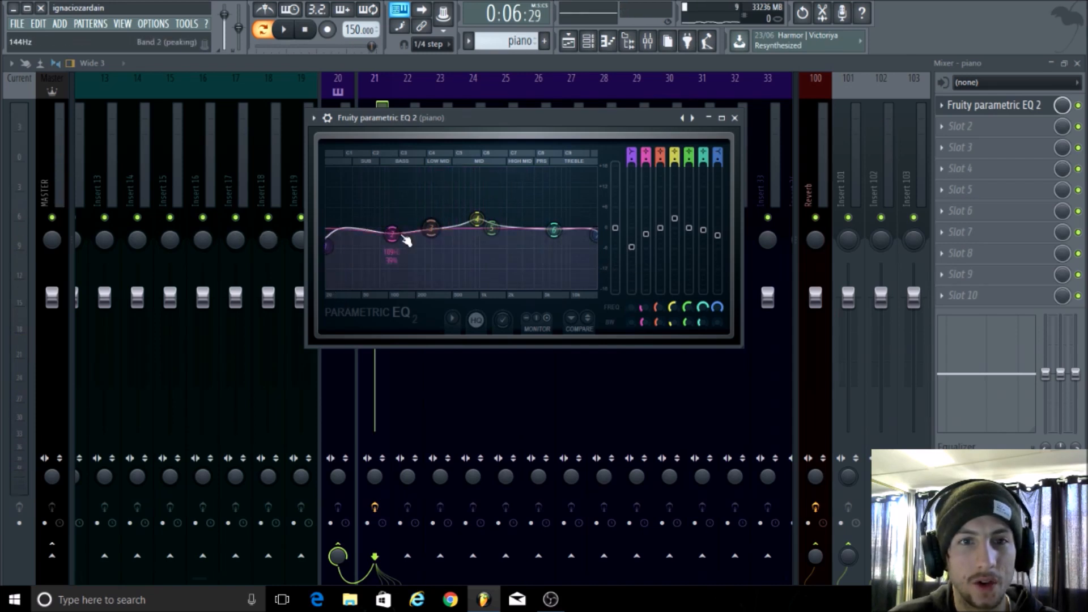
mouse_move(492, 228)
left_mouse_down()
mouse_move(477, 229)
mouse_move(504, 231)
mouse_move(475, 227)
left_mouse_up()
left_click_drag(327, 238, 327, 243)
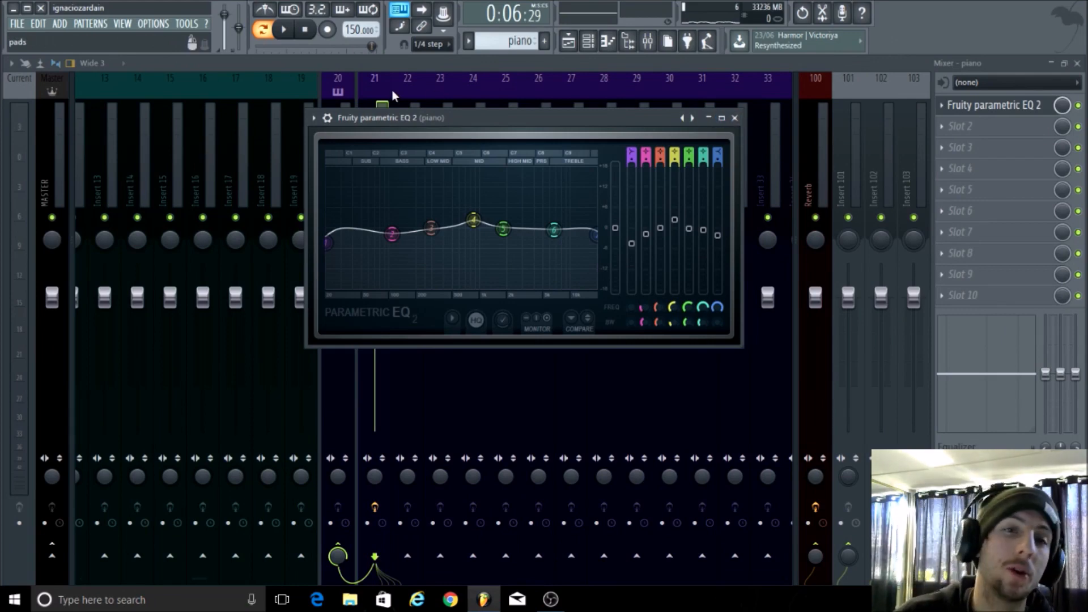
left_click_drag(513, 123, 454, 128)
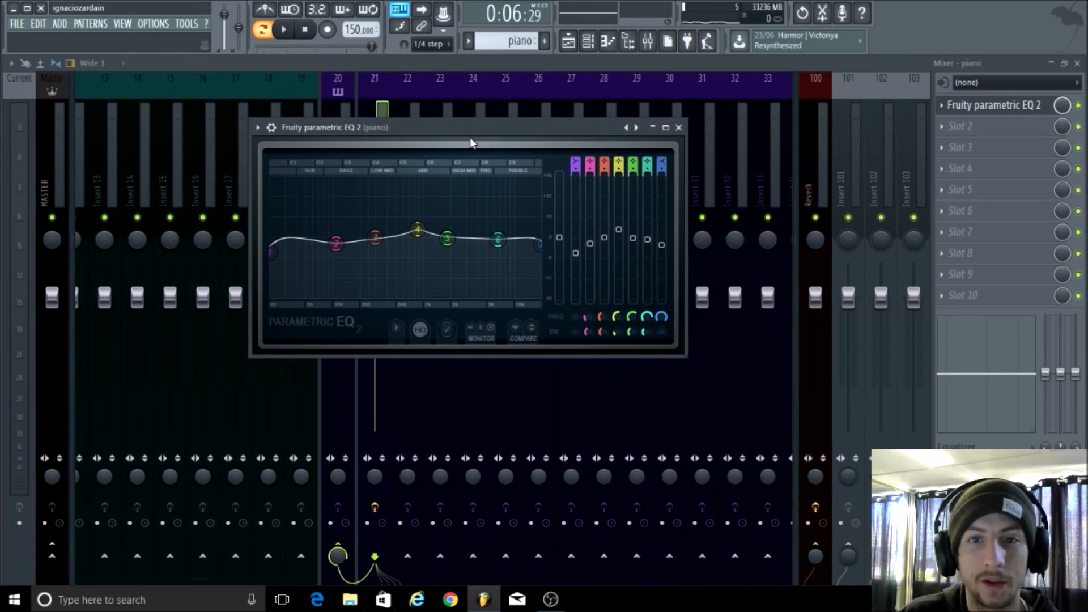
left_click_drag(471, 138, 452, 116)
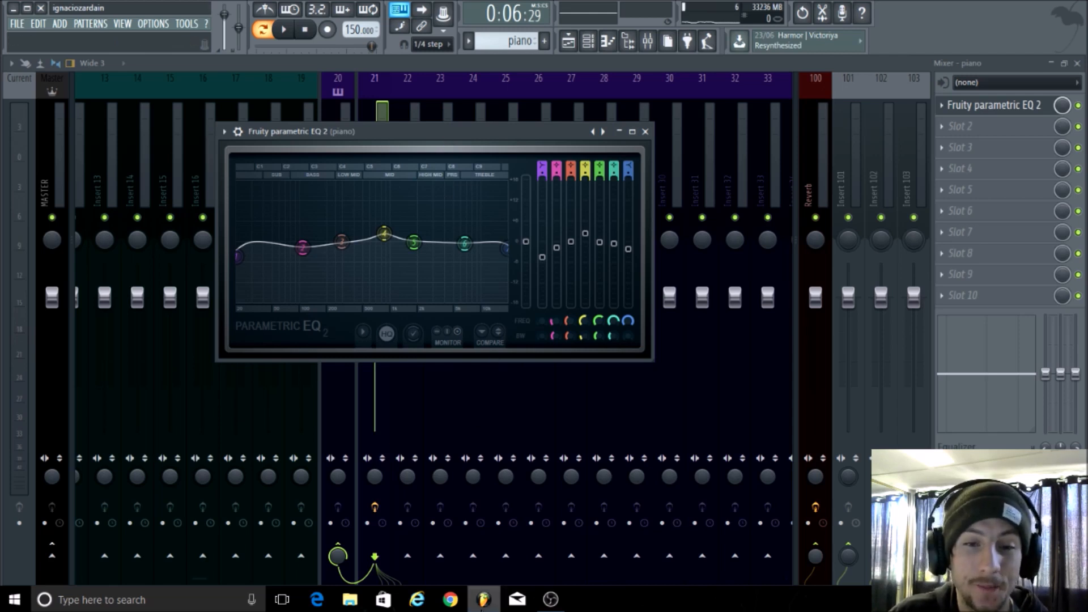
left_click_drag(493, 141, 586, 134)
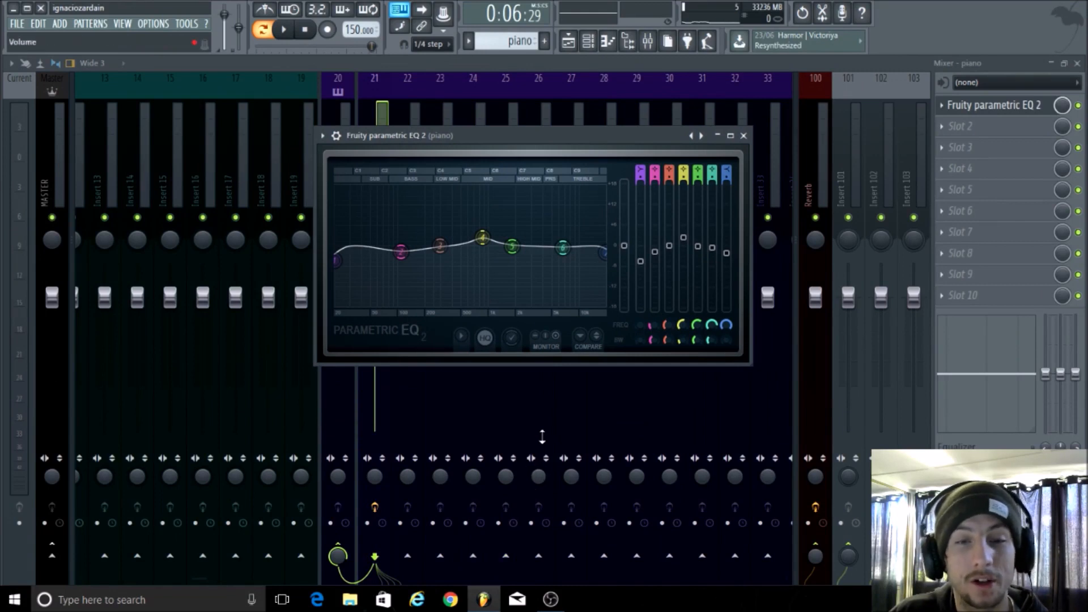
mouse_move(558, 599)
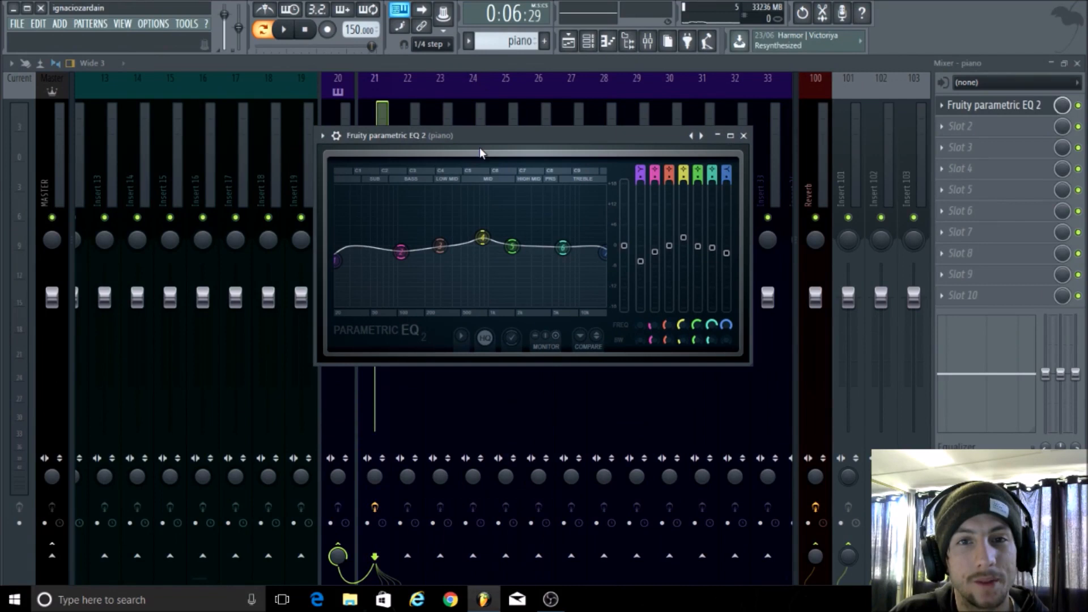
left_click_drag(552, 135, 541, 173)
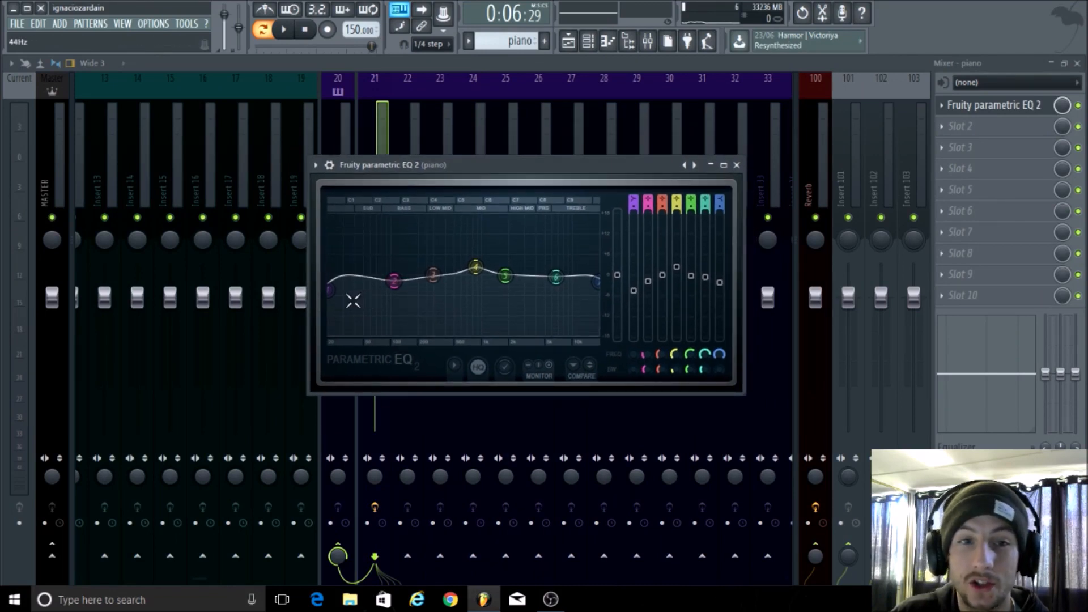
- Sweep EQ band 1 to about 660 Hz and to a full low cut, then settle on a moderate low roll-off and play it briefly
left_click_drag(337, 299, 471, 292)
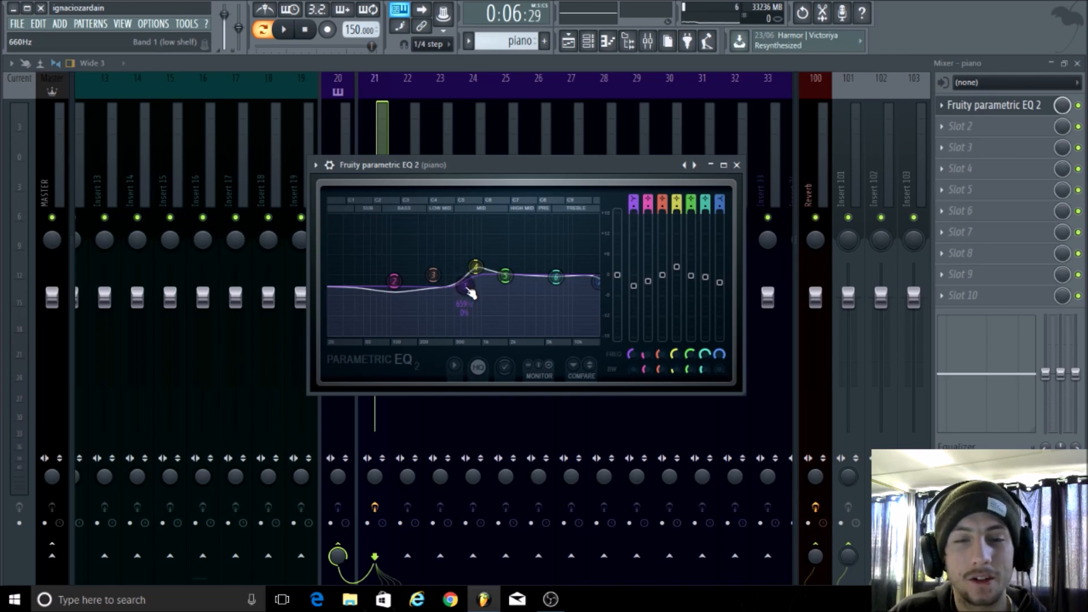
left_click_drag(452, 300, 333, 342)
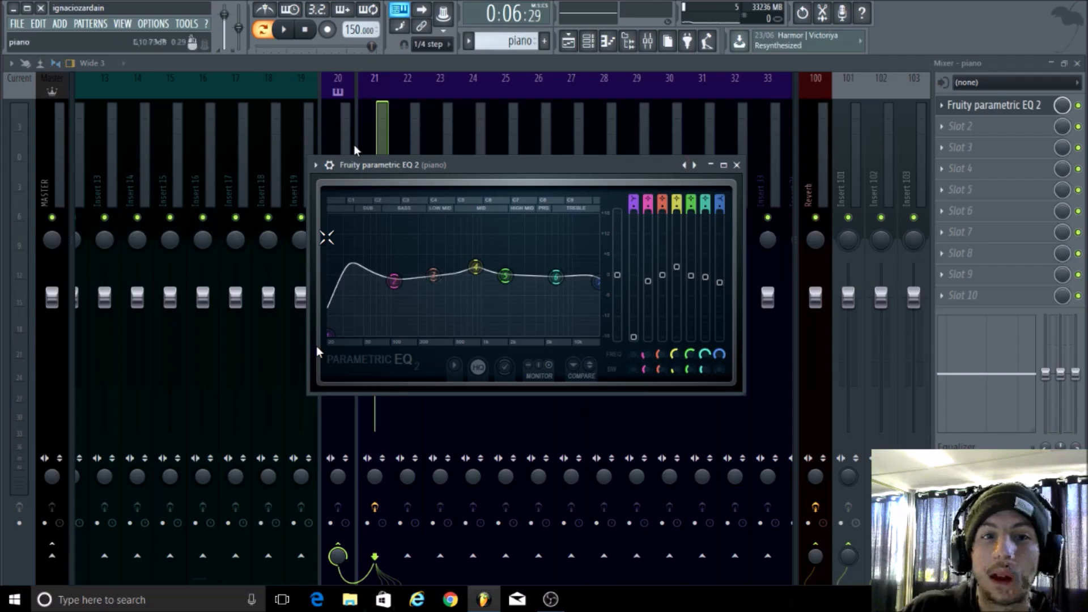
left_click_drag(330, 250, 329, 307)
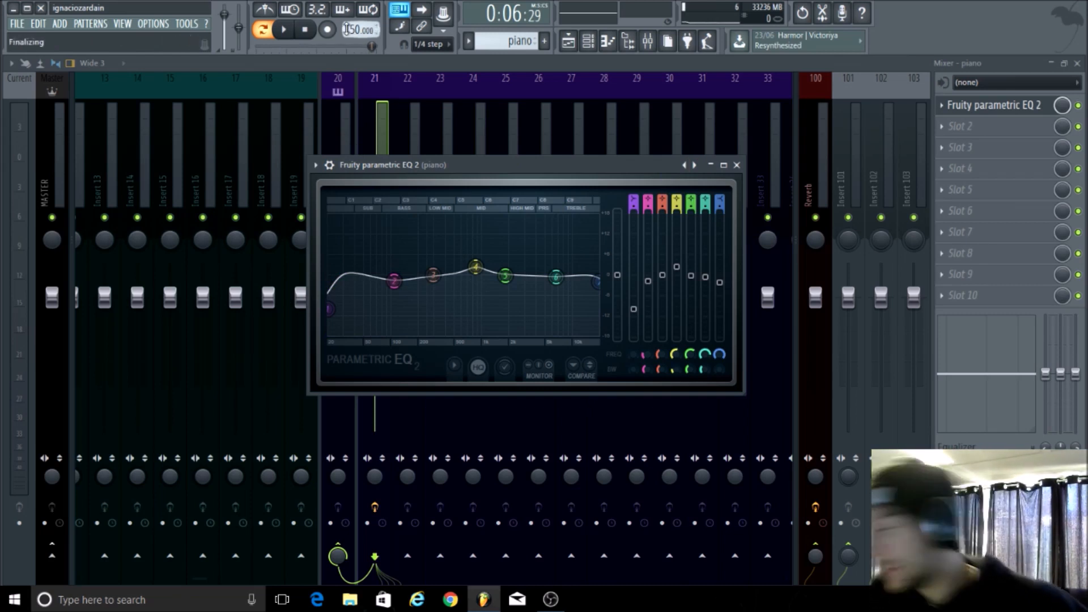
left_click(284, 32)
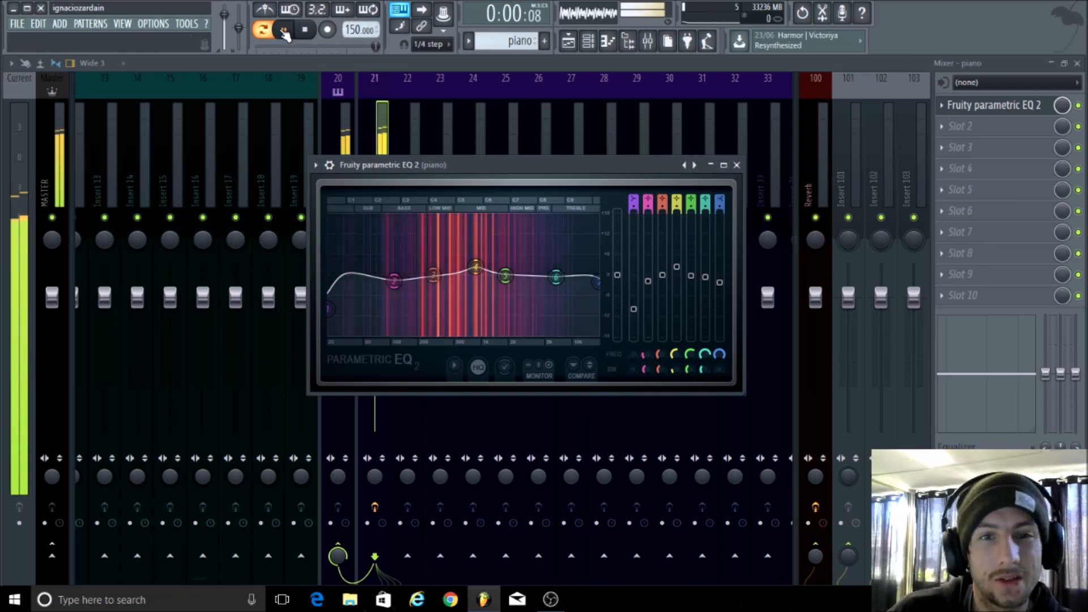
left_click(284, 33)
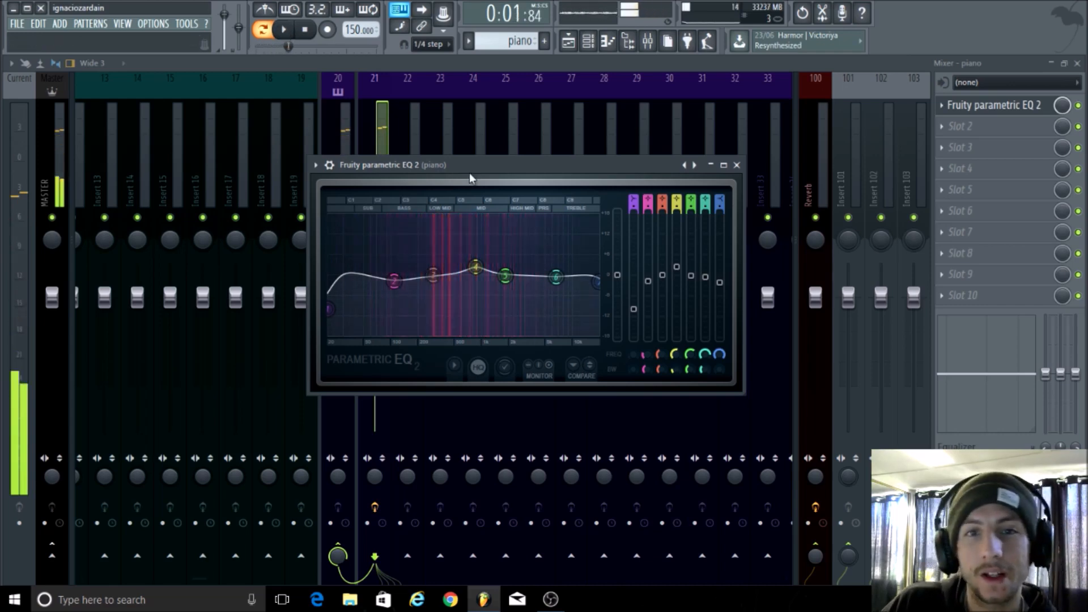
- Close the mixer and EQ windows, switch playback to song mode, and bring the playlist's drums and keys clips into view
left_click_drag(493, 165, 550, 97)
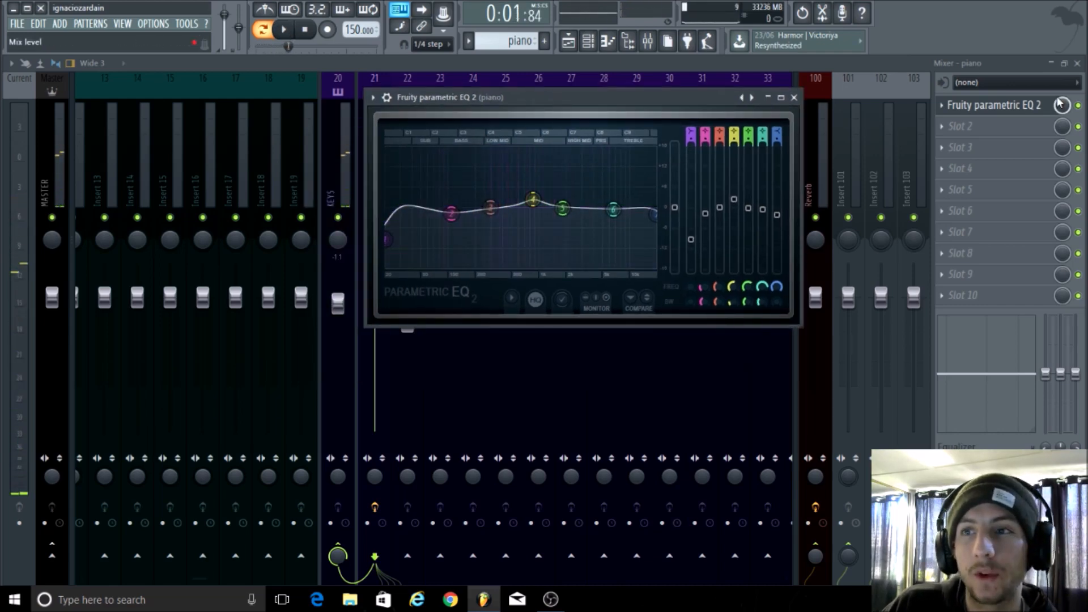
left_click(1077, 64)
left_click(1077, 64)
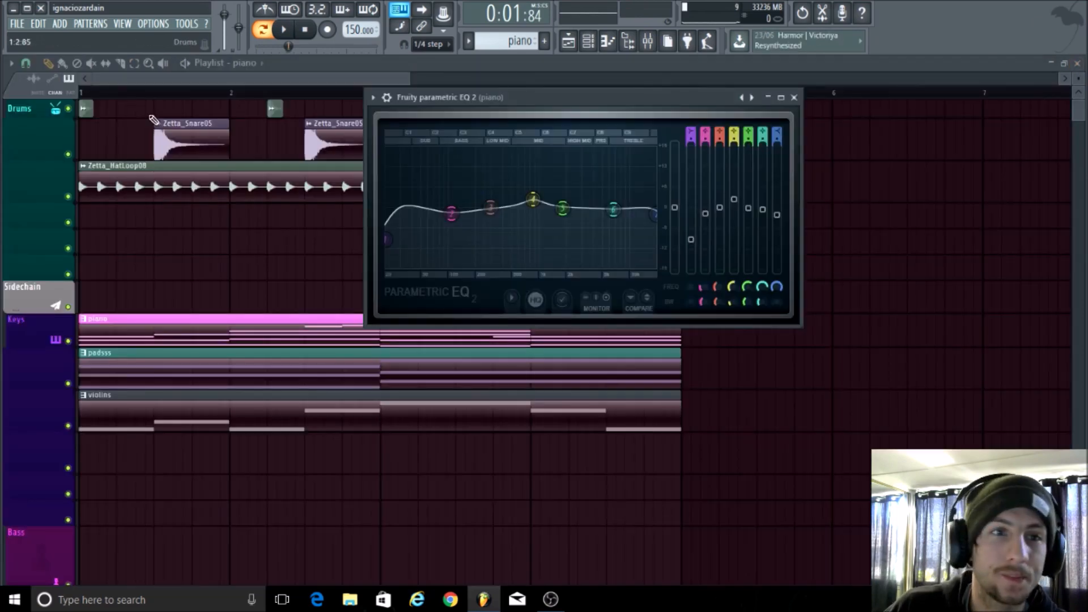
key("Escape")
scroll(724, 328, "down", 2, "ctrl")
scroll(724, 328, "up", 3)
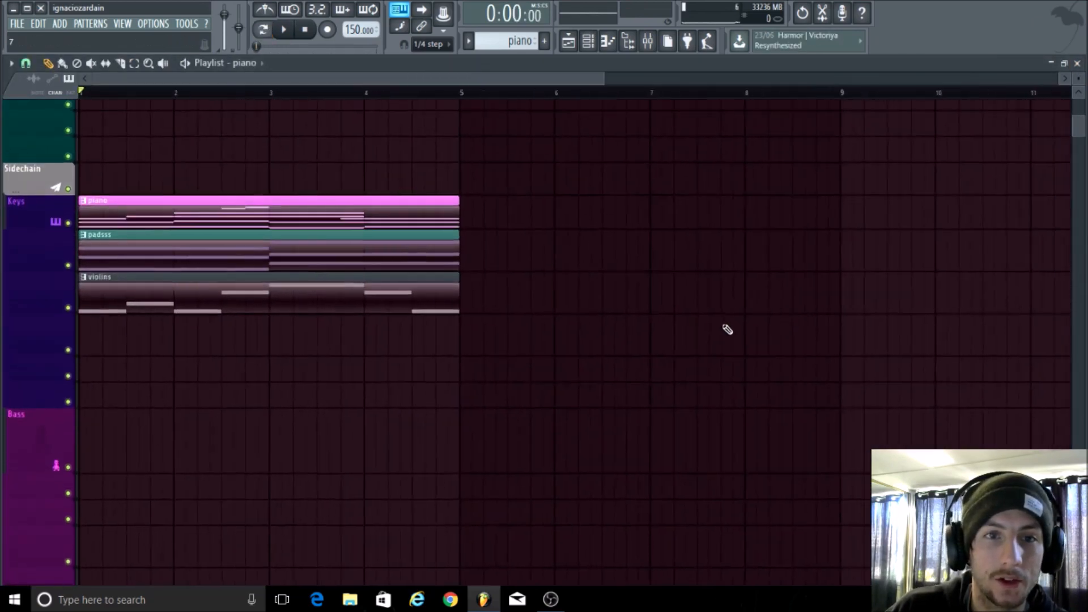
scroll(709, 340, "up", 2)
scroll(683, 294, "down", 1)
scroll(656, 274, "up", 2)
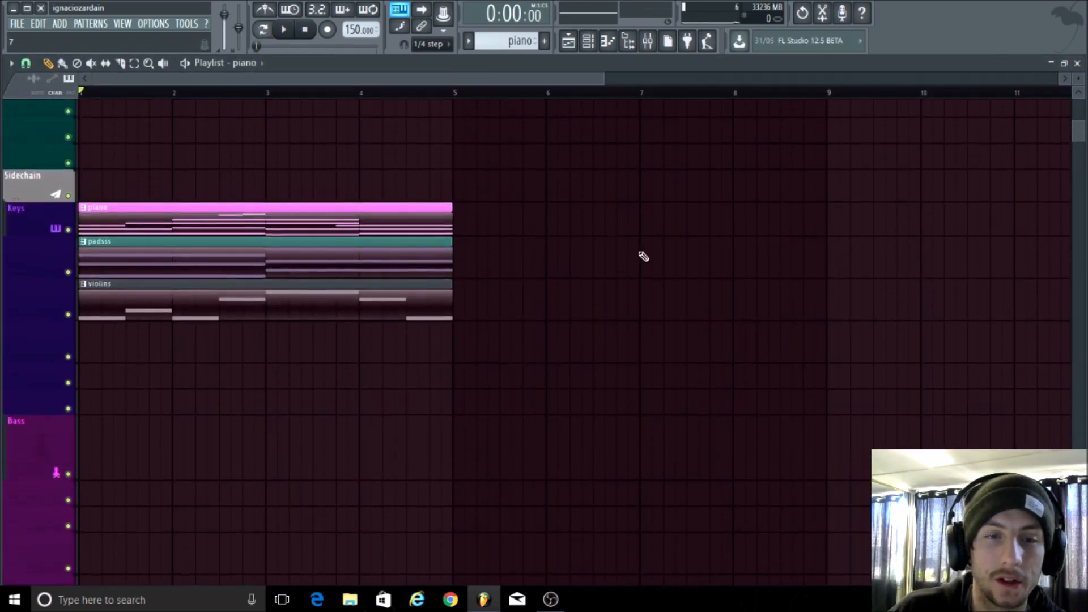
scroll(508, 305, "up", 1)
scroll(508, 305, "up", 1)
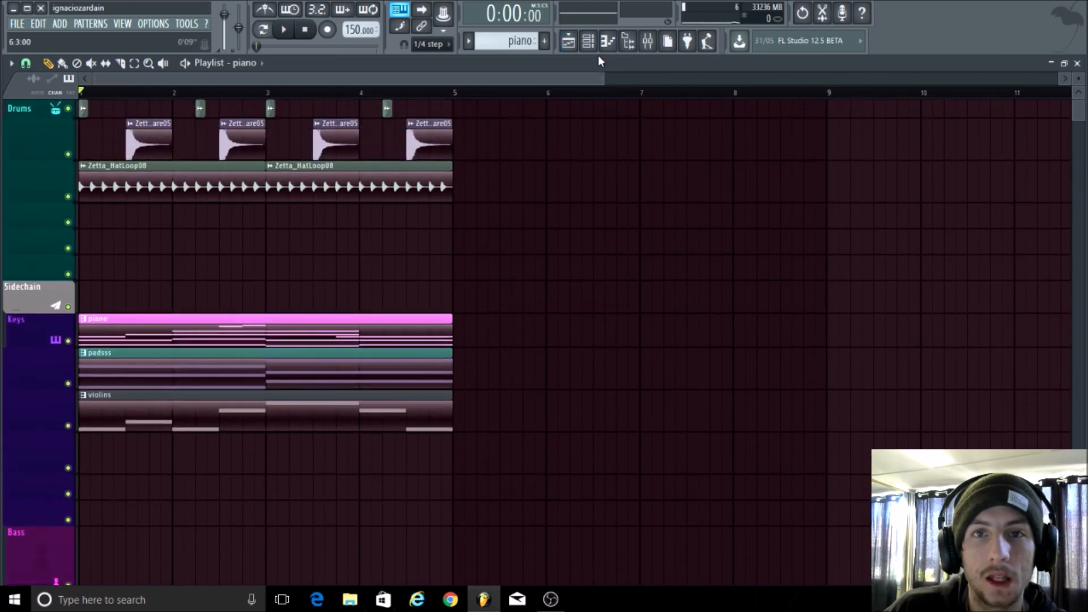
- Open the piano channel's Nexus instrument from the channel rack to view its preset, and close both windows
left_click(588, 40)
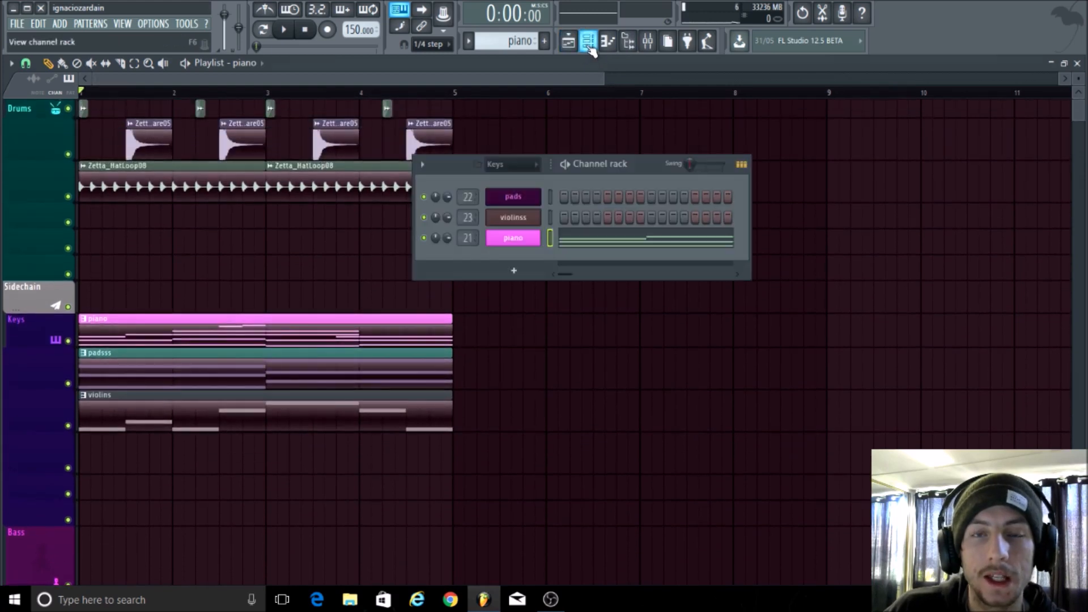
left_click(513, 238)
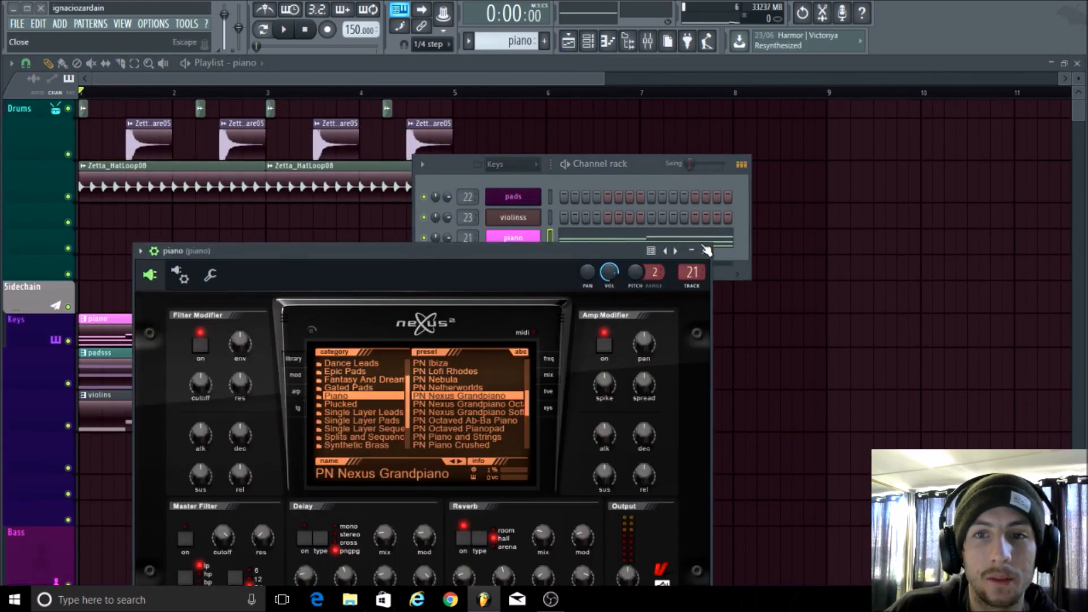
key("Escape")
left_click(588, 41)
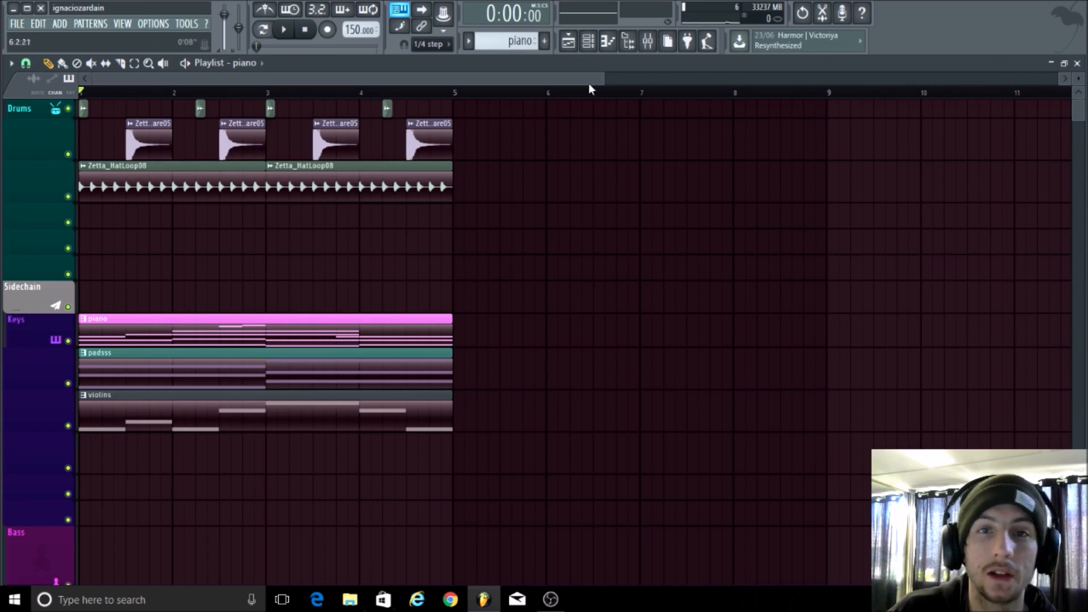
- Play the full song and lower the mixer's pads fader to -7.6 dB and vio fader to -4.6 dB, then stop playback
key("space")
left_click(647, 41)
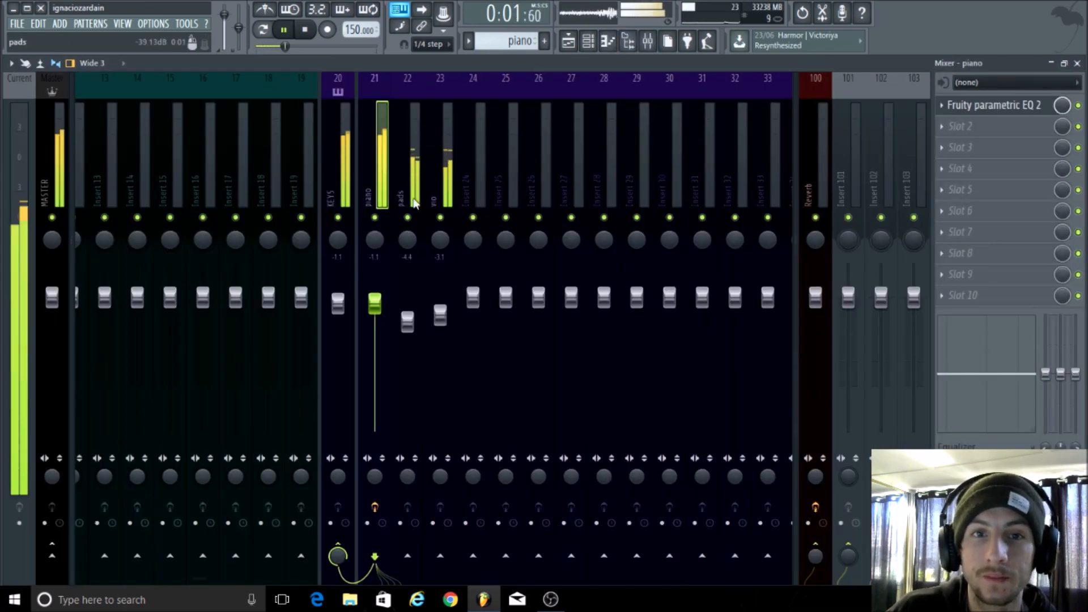
left_click(413, 176)
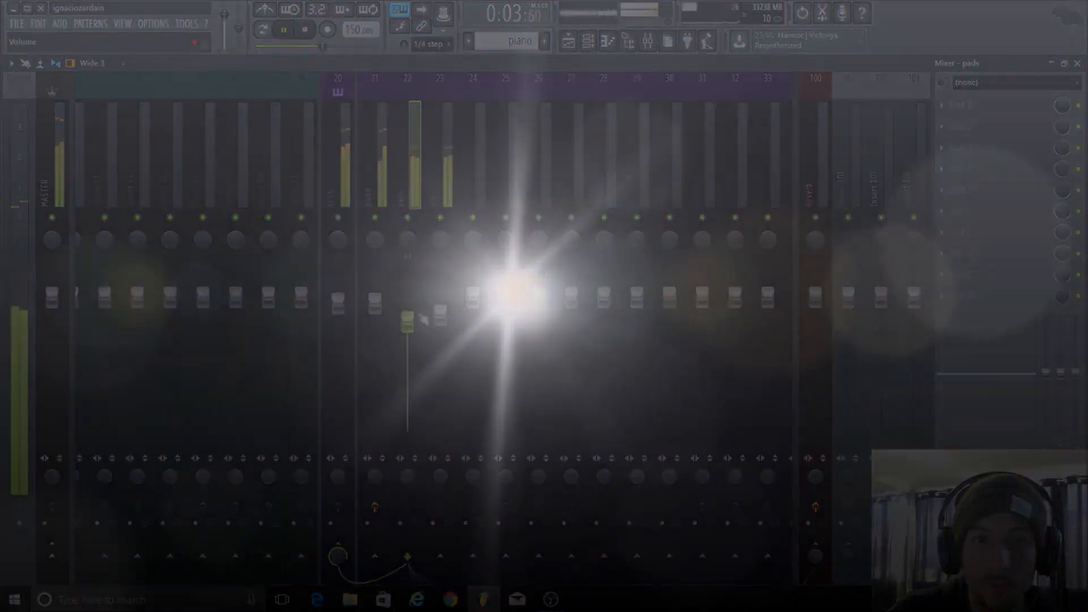
left_click(431, 315)
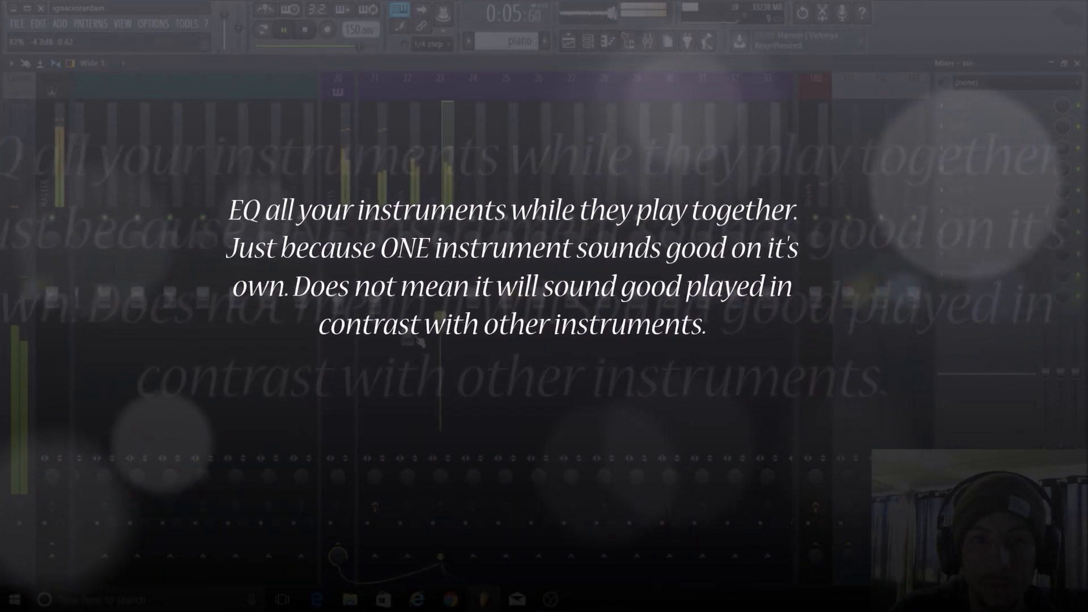
left_click(366, 282)
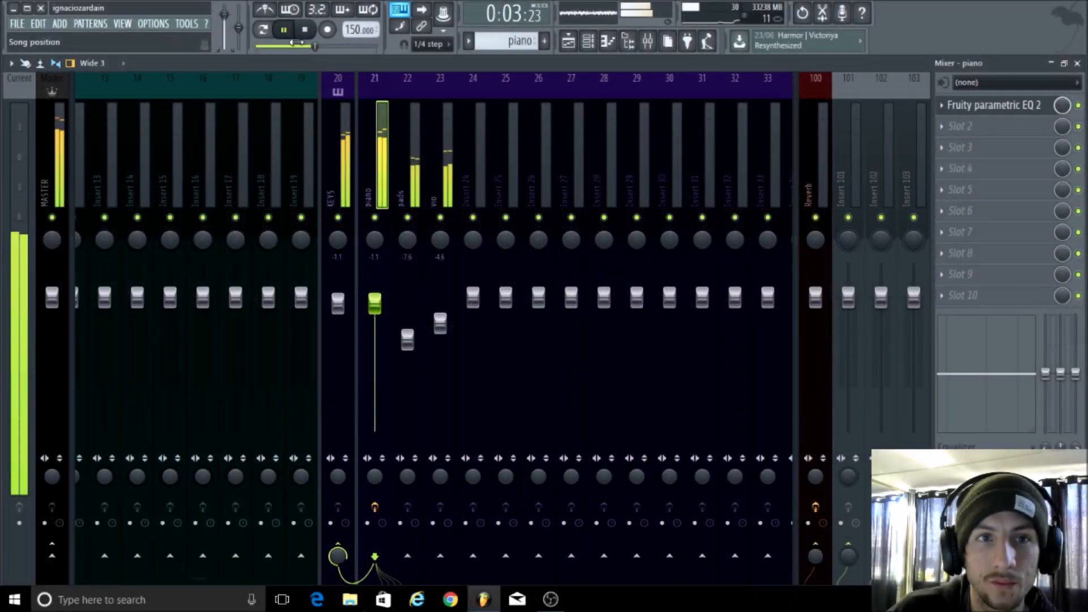
left_click(283, 29)
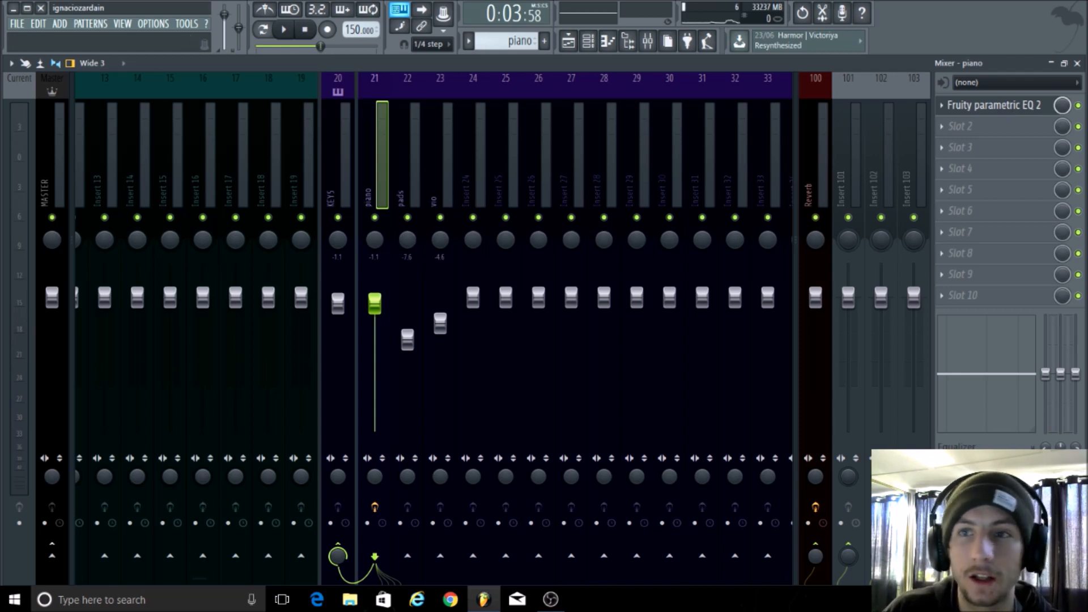
- Resume the song and, in the piano's Parametric EQ 2, reduce the band 4 boost slightly and apply a full band 7 high cut
left_click(287, 34)
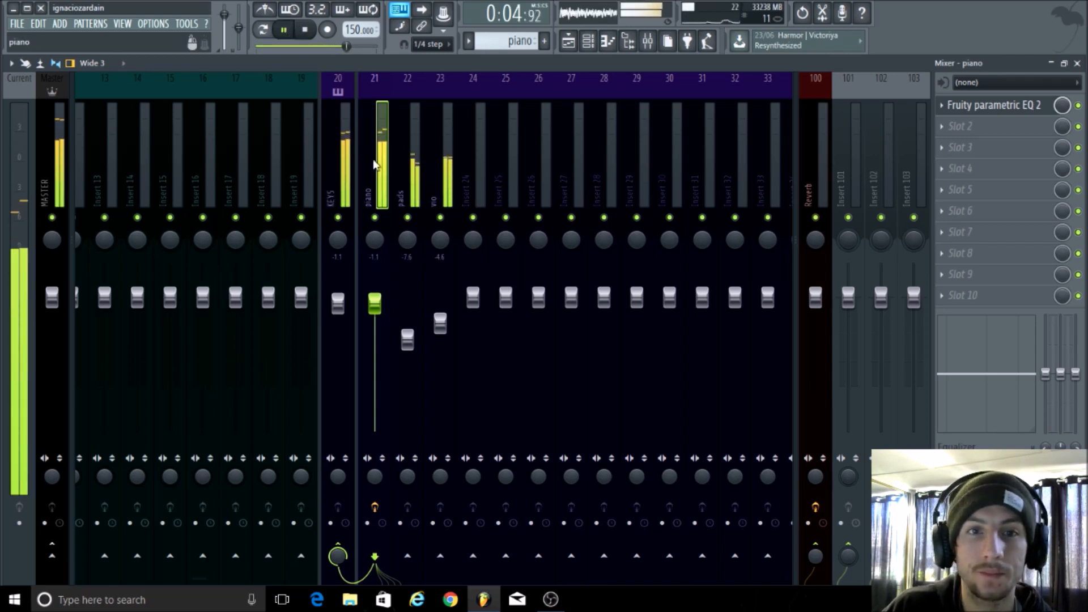
left_click(998, 107)
left_click_drag(543, 98, 471, 94)
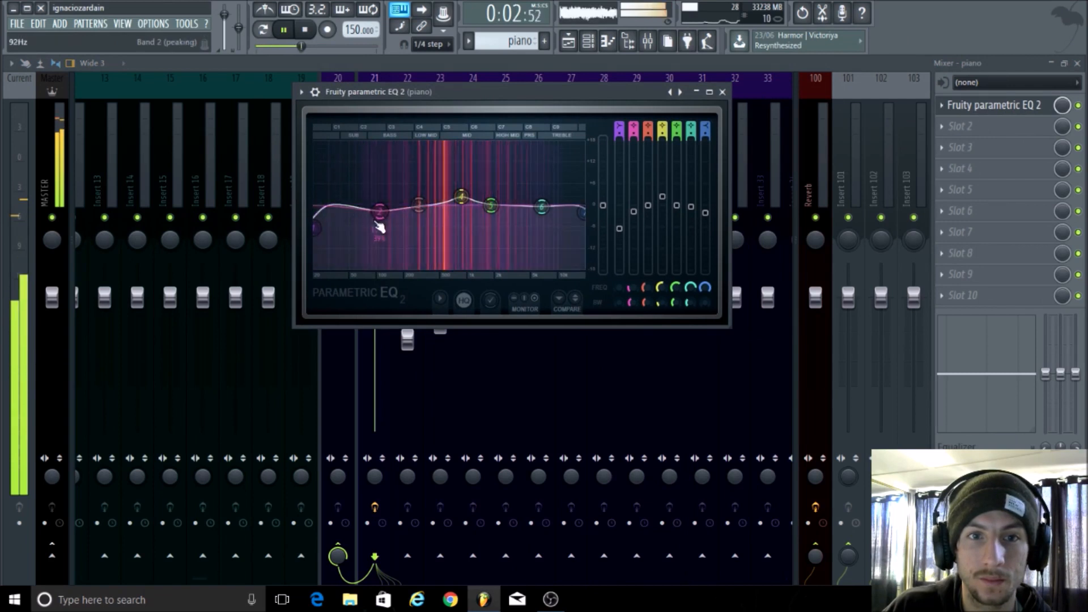
left_click_drag(461, 197, 462, 202)
left_click_drag(543, 207, 579, 266)
- Set band 4 to 1.5 dB at 857 Hz and soften the band 1 roll-off, then close the EQ and select the vio track
left_click_drag(462, 202, 453, 200)
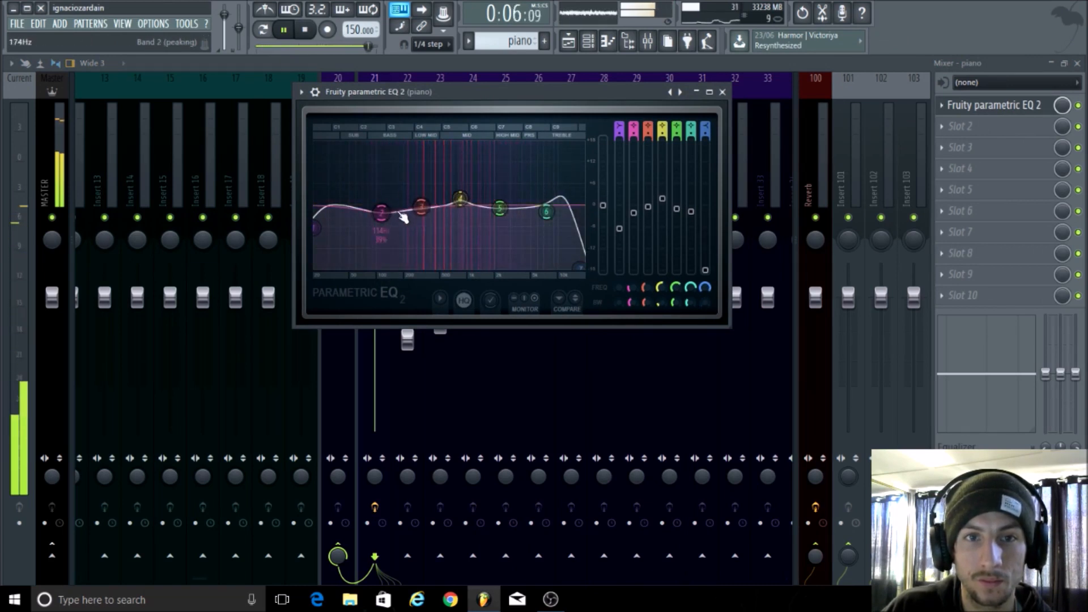
left_click_drag(316, 228, 316, 211)
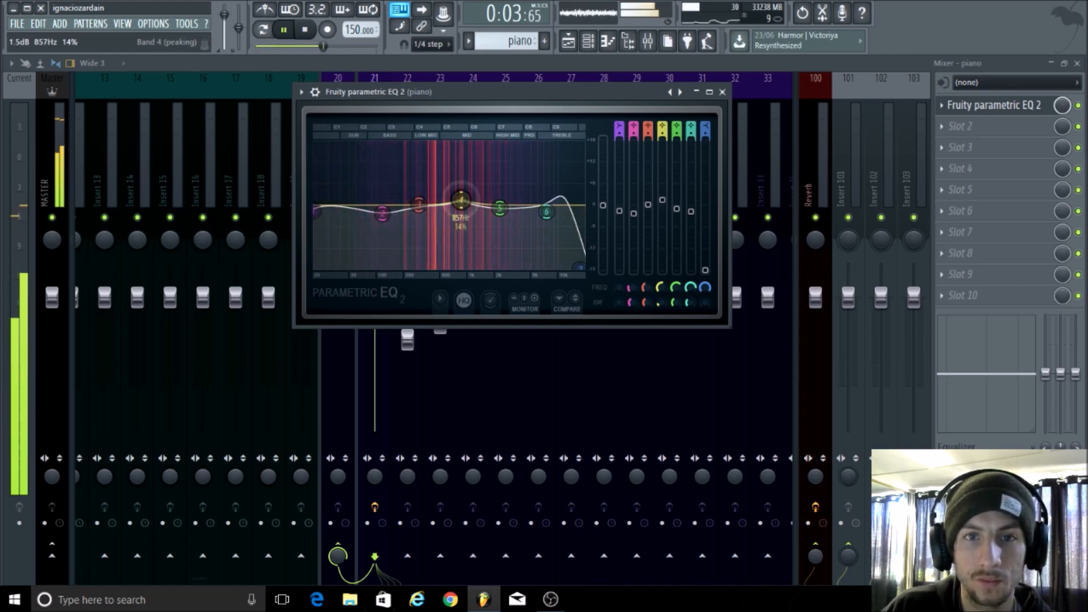
left_click(723, 92)
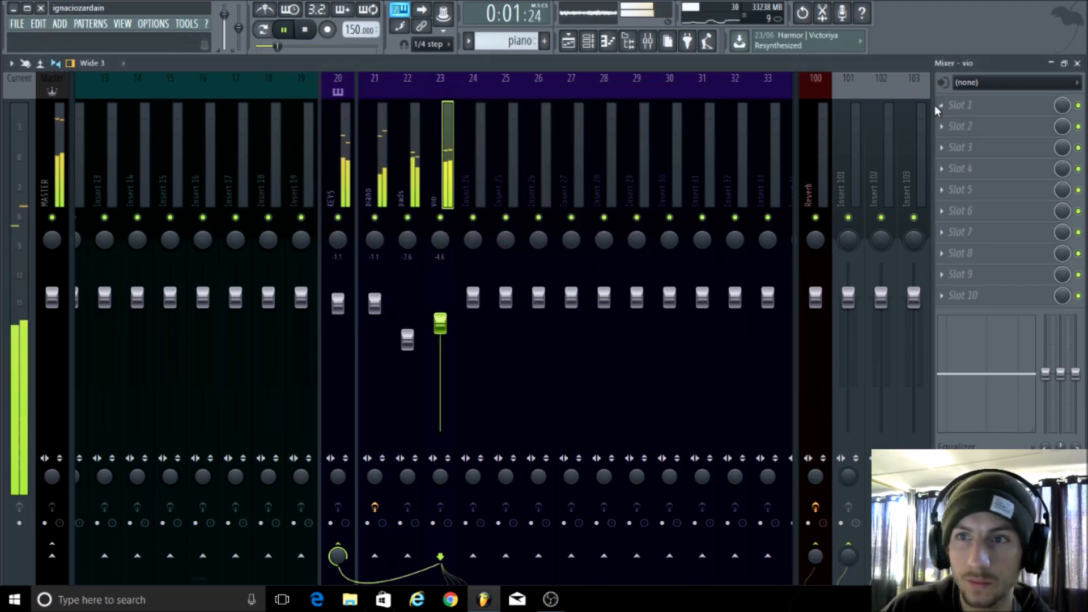
- Load Fruity Parametric EQ 2 on the vio track with a slight band 4 boost and band 6 dip, and raise its Reverb send to about 21%
left_click(952, 106)
left_click(746, 429)
left_click_drag(340, 133, 665, 160)
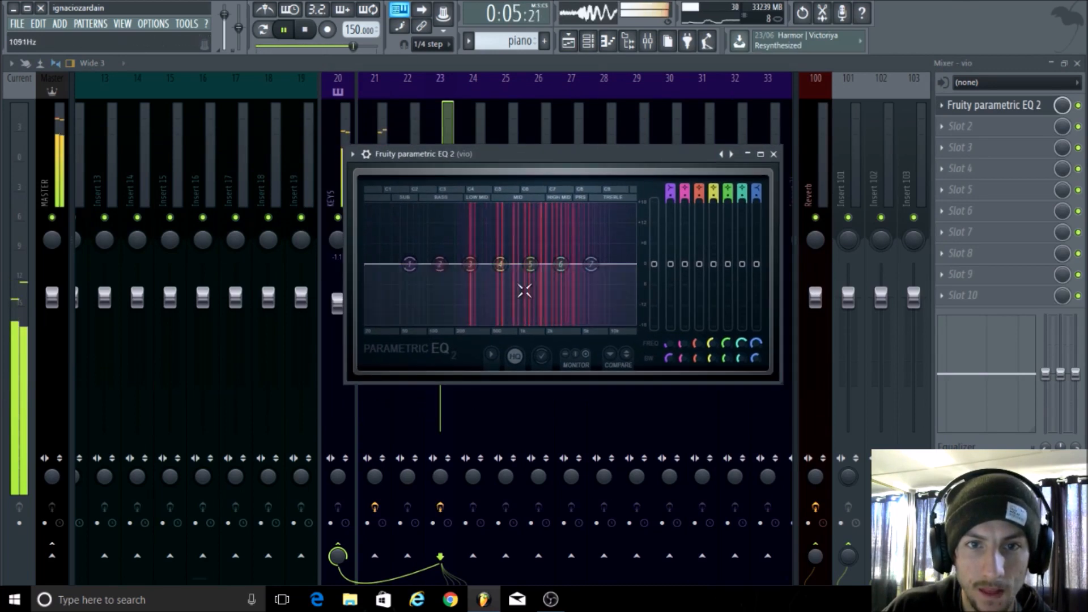
left_click_drag(500, 264, 567, 274)
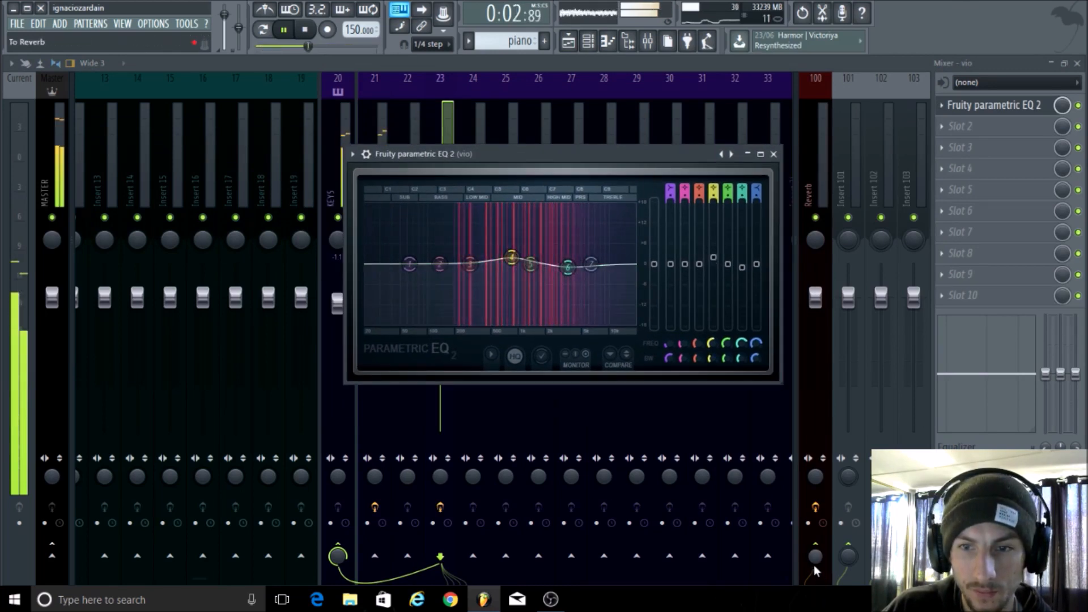
key("Escape")
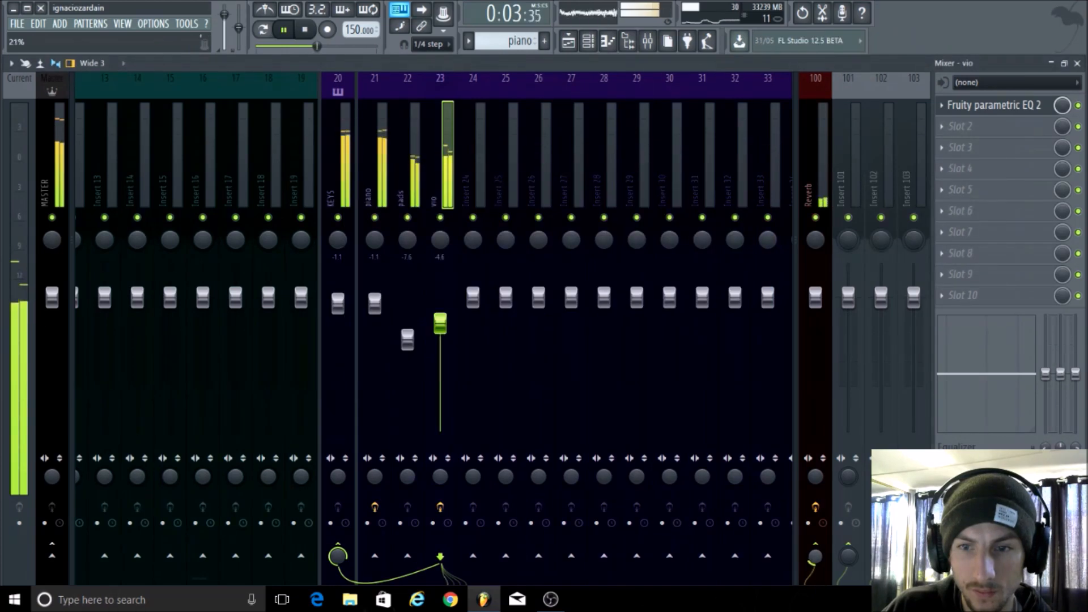
- In the vio track's EQ, add a steep band 1 low cut, boost band 6 slightly, dip bands 5 and 7 slightly, and close the EQ
left_click(972, 111)
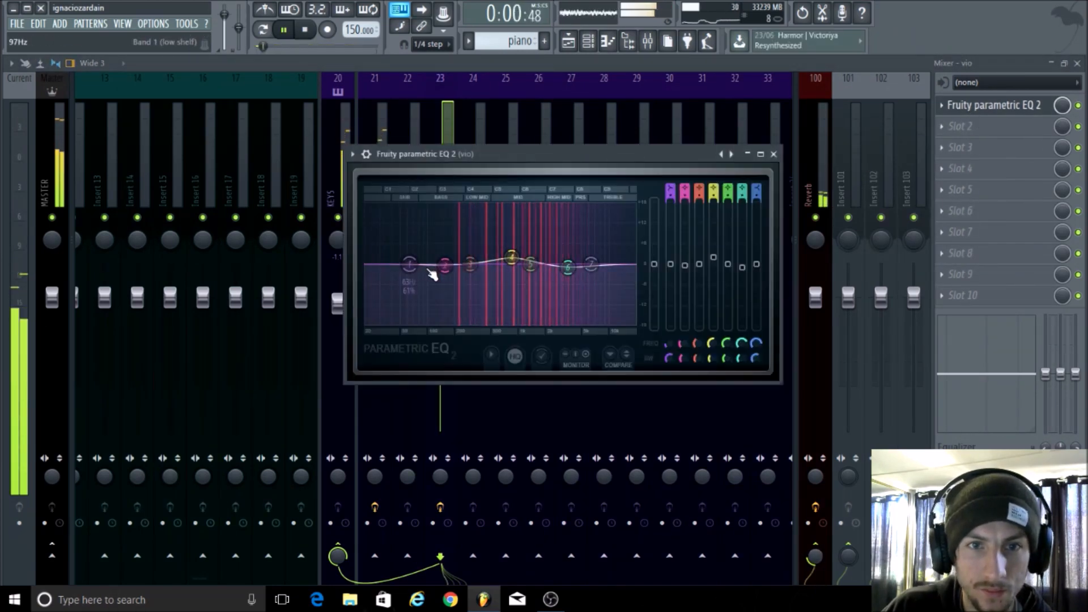
left_click_drag(417, 280, 440, 322)
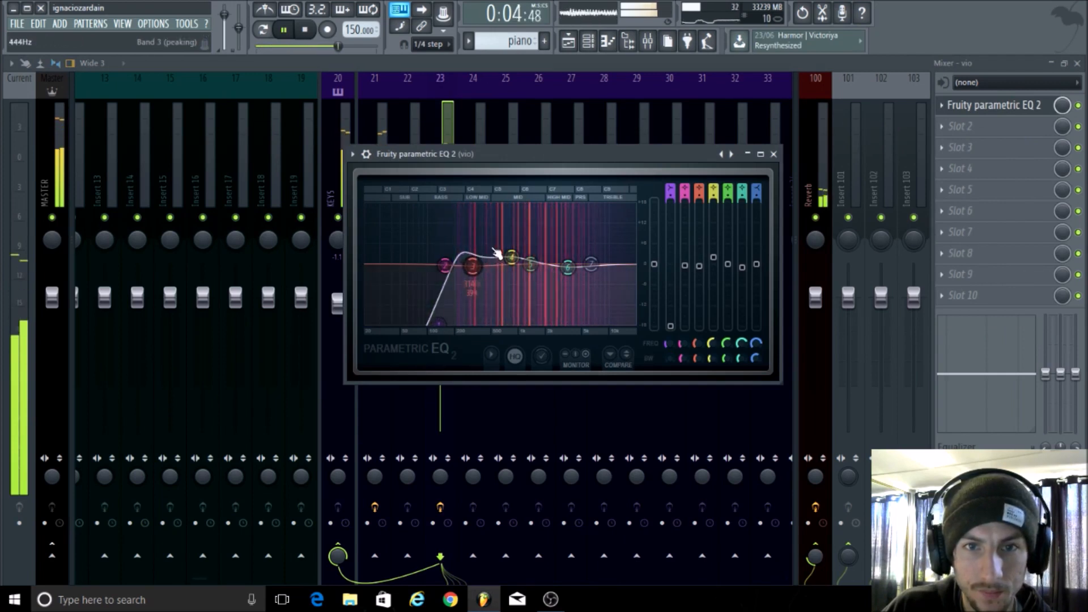
mouse_move(591, 265)
left_mouse_down()
mouse_move(600, 266)
mouse_move(573, 264)
mouse_move(574, 252)
mouse_move(602, 268)
mouse_move(574, 261)
left_mouse_up()
scroll(581, 260, "down", 1)
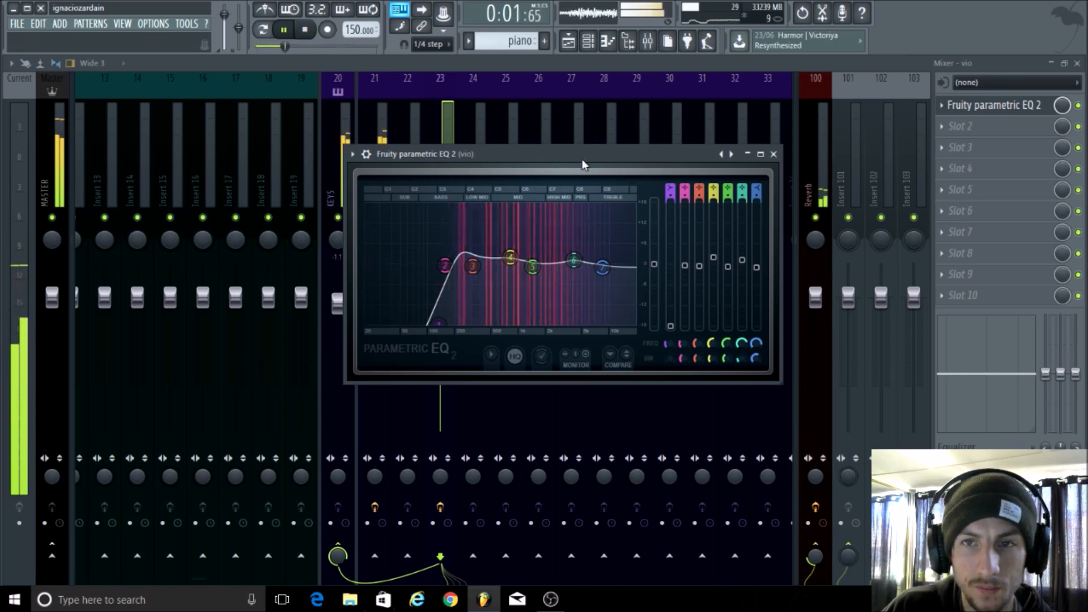
left_click(773, 154)
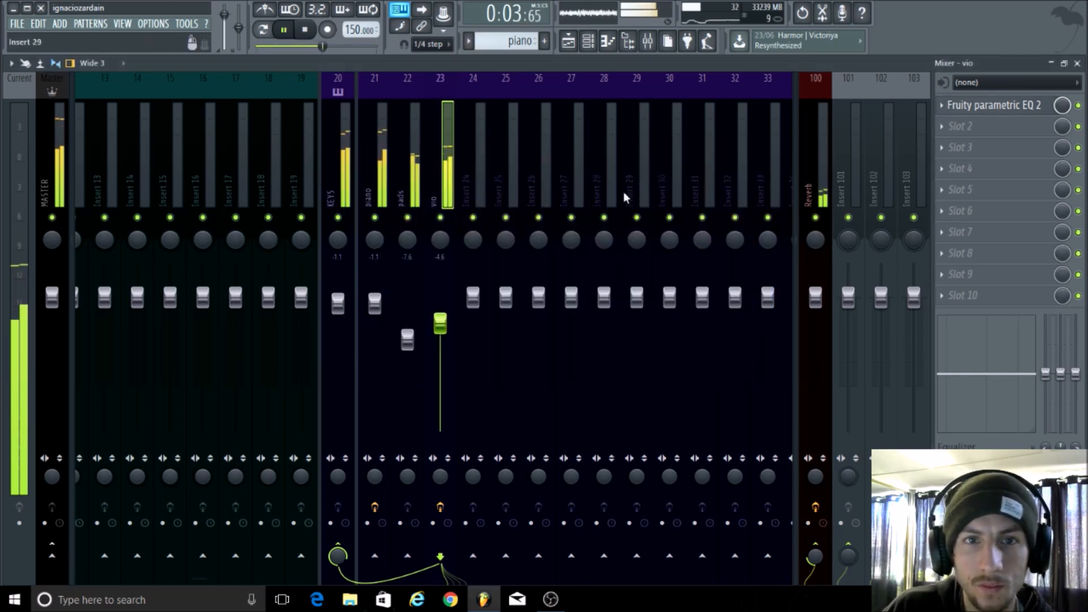
- Load Fruity Parametric EQ 2 on the pads track and cut a deep, narrow band 4 notch around 1.2 kHz
left_click(414, 173)
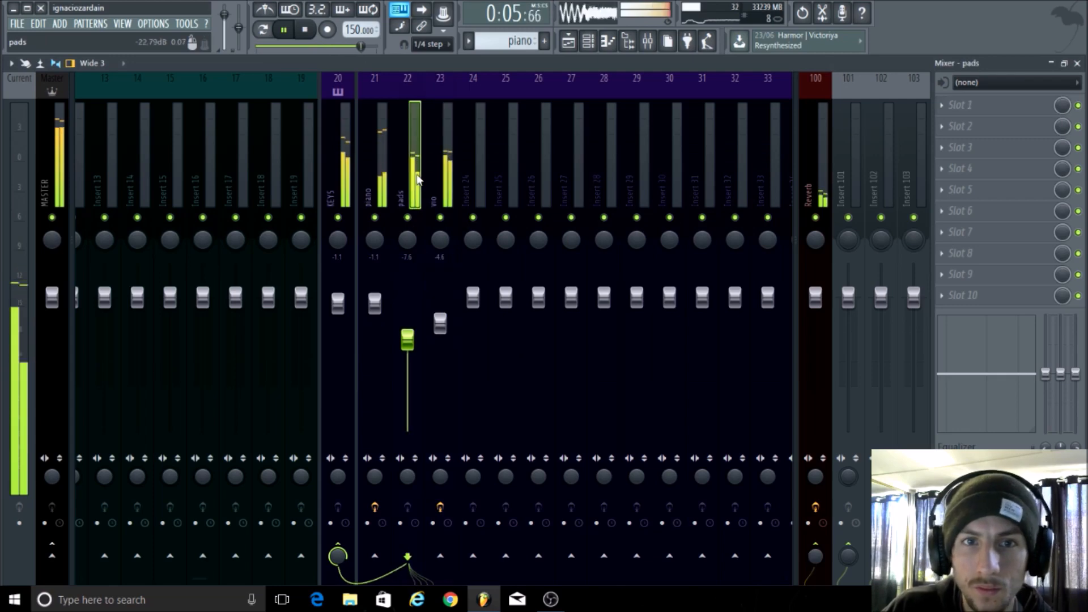
left_click(967, 106)
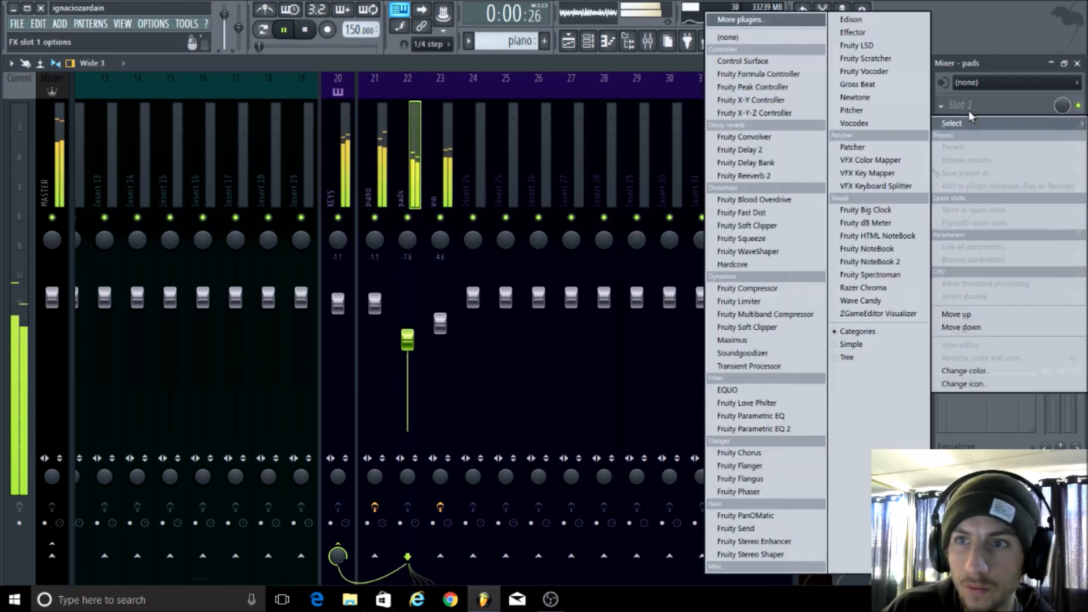
left_click(795, 428)
left_click_drag(362, 238, 612, 124)
left_click_drag(520, 231, 543, 287)
scroll(539, 242, "down", 5)
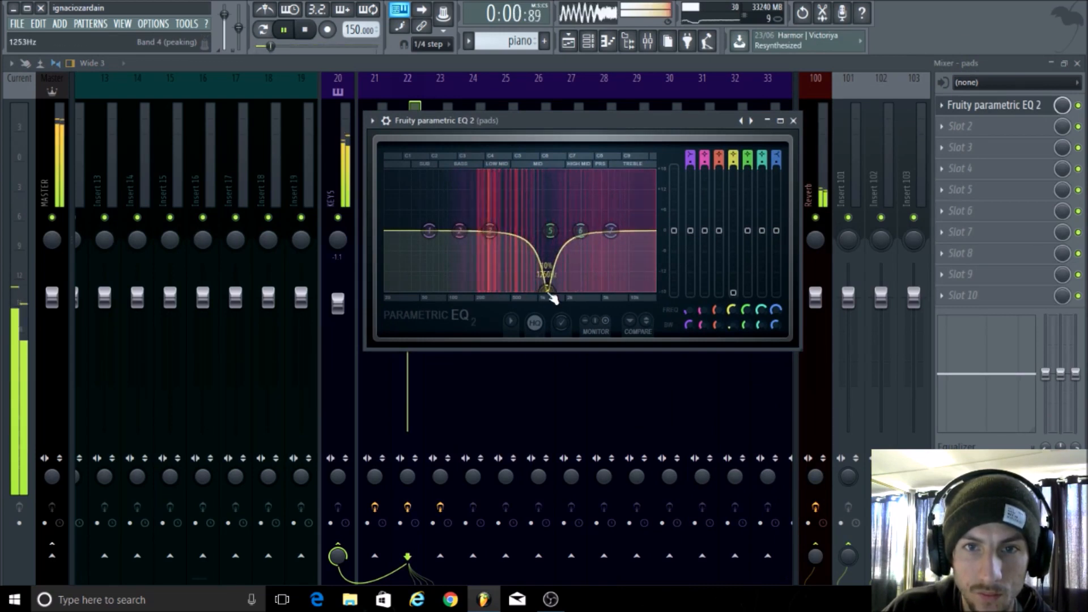
- Slightly boost bands 6 and 3 in the pads EQ, and pause the song
mouse_move(590, 230)
left_mouse_down()
mouse_move(617, 238)
mouse_move(603, 233)
left_mouse_up()
mouse_move(494, 236)
left_mouse_down()
mouse_move(498, 224)
mouse_move(506, 232)
left_mouse_up()
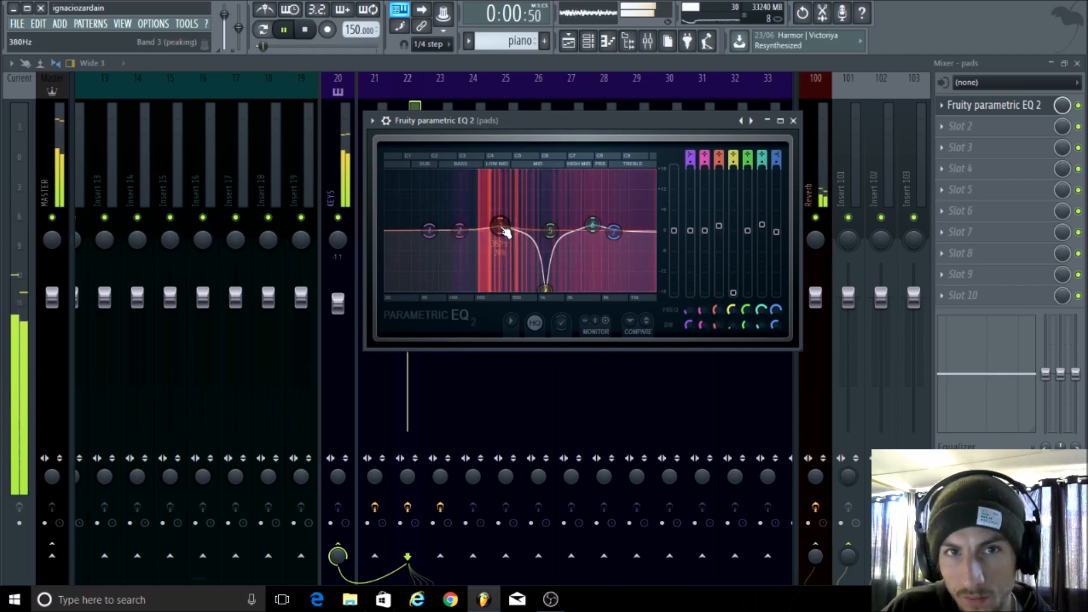
left_click(286, 33)
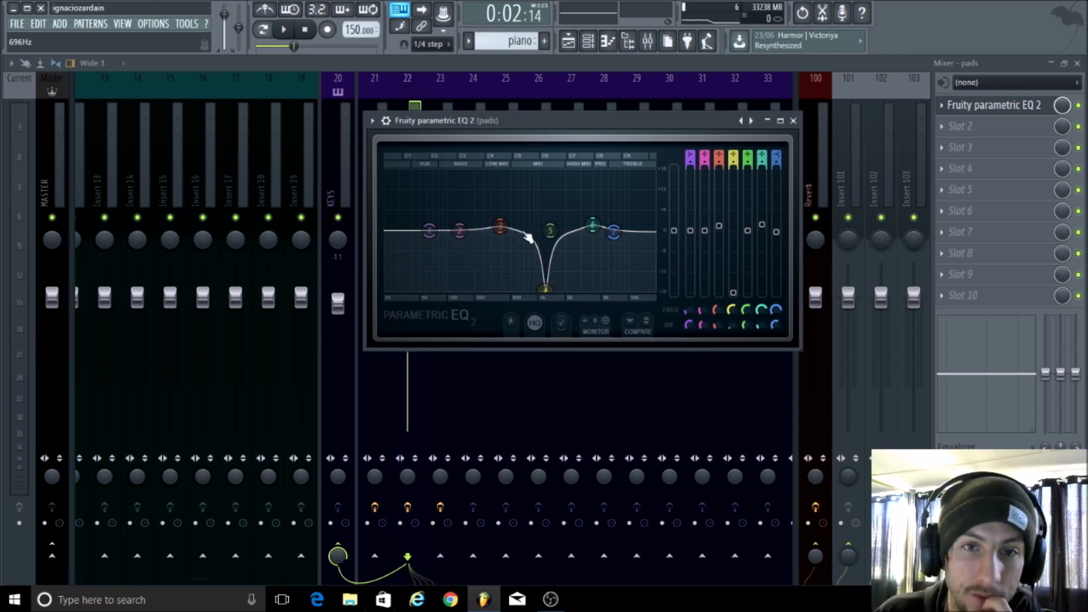
- Raise the pads EQ's band 3 boost at about 493 Hz and set its bandwidth to 19%
left_click_drag(503, 227, 516, 220)
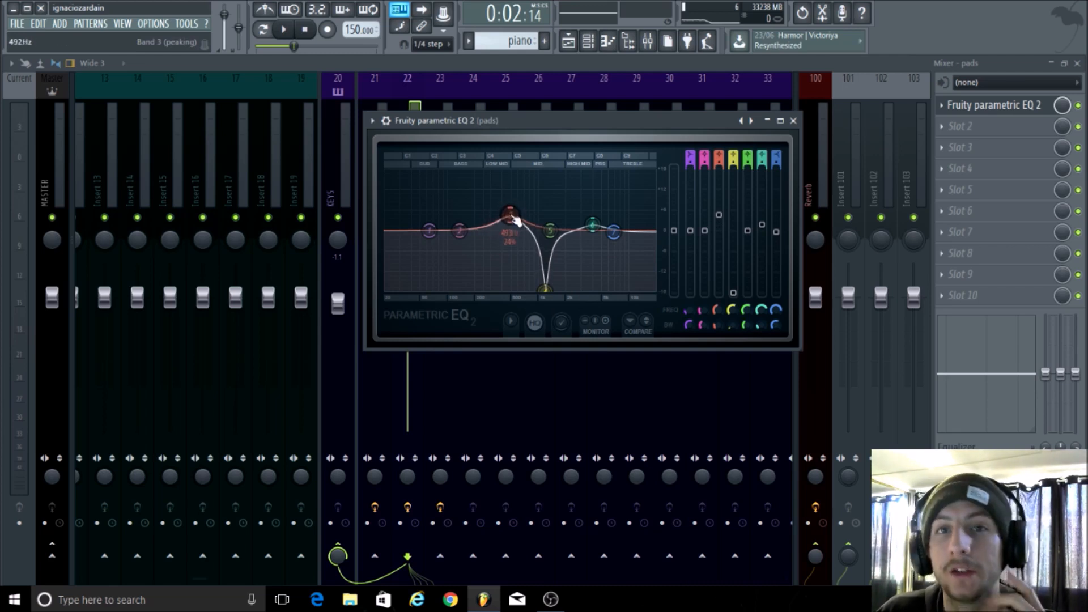
scroll(516, 220, "down", 2)
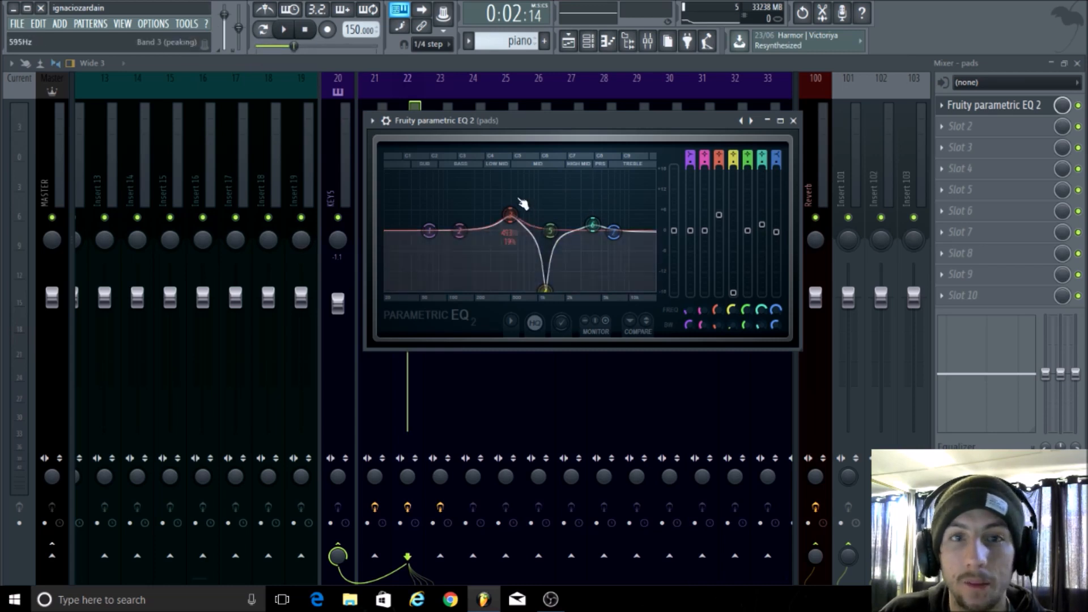
- Select the padsss pattern and play it alone in pattern mode to hear the EQ, then pause playback
left_click_drag(590, 121, 621, 219)
scroll(513, 41, "down", 1)
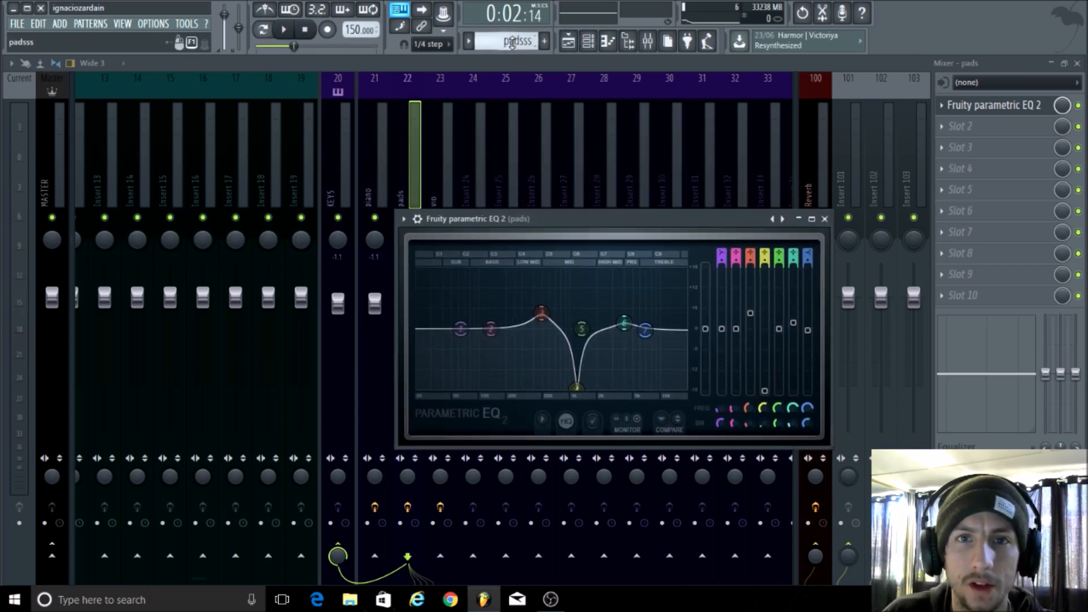
left_click(283, 30)
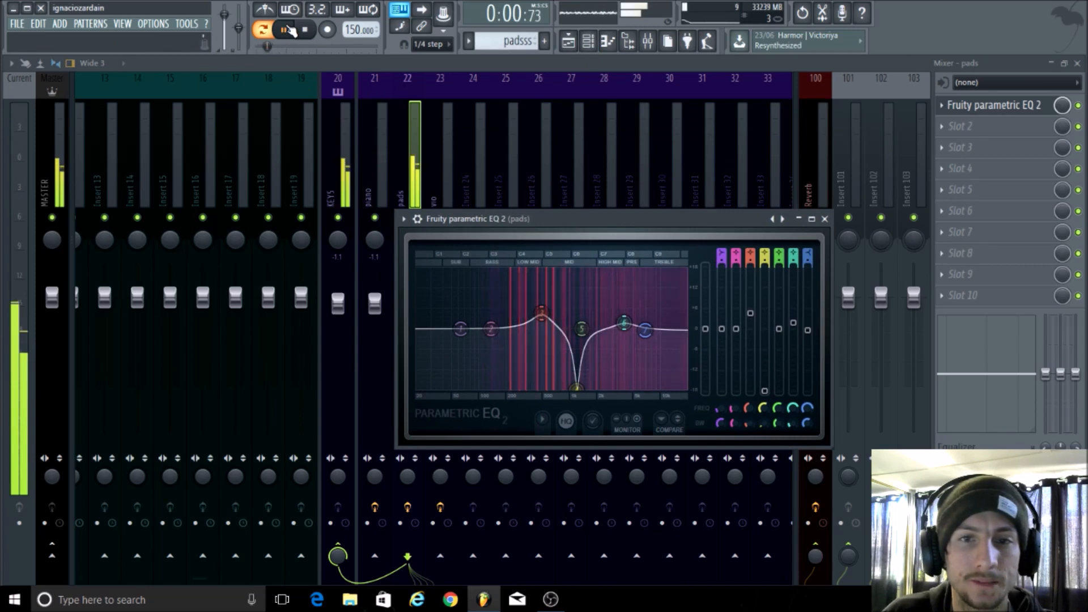
left_click_drag(643, 219, 664, 154)
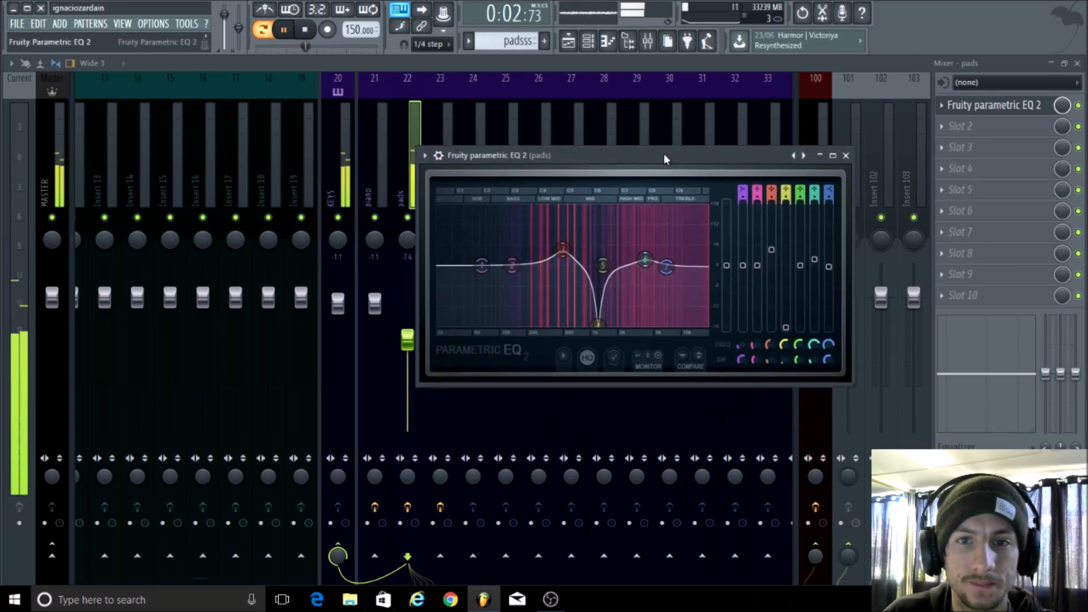
left_click(285, 31)
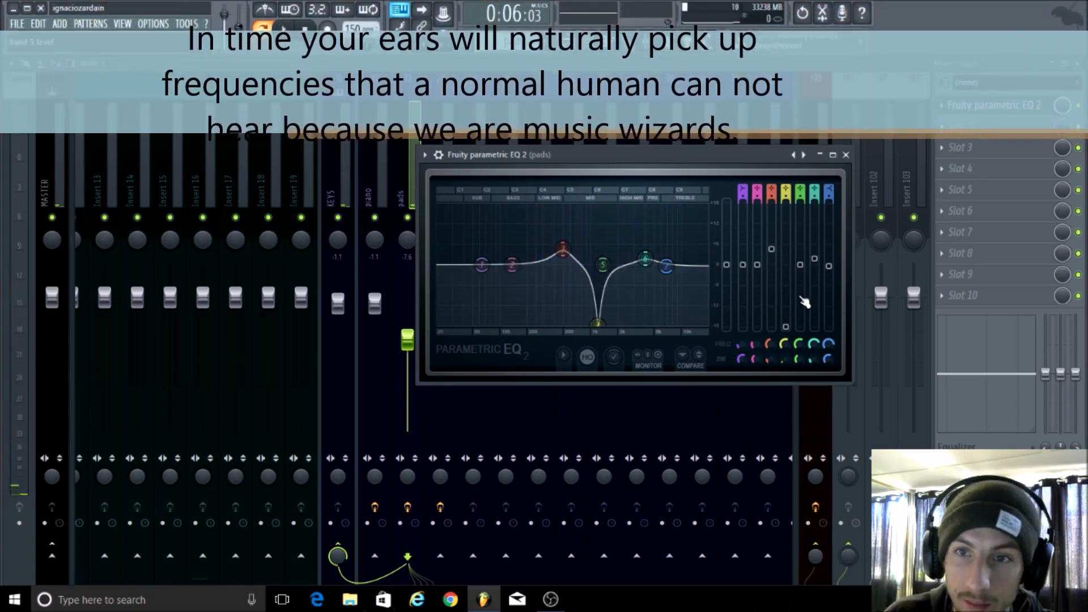
- Audition the pads with the band 4 notch flattened, reduce the band 3 boost, restore band 4 to -18 dB, and pause
left_click_drag(786, 327, 786, 260)
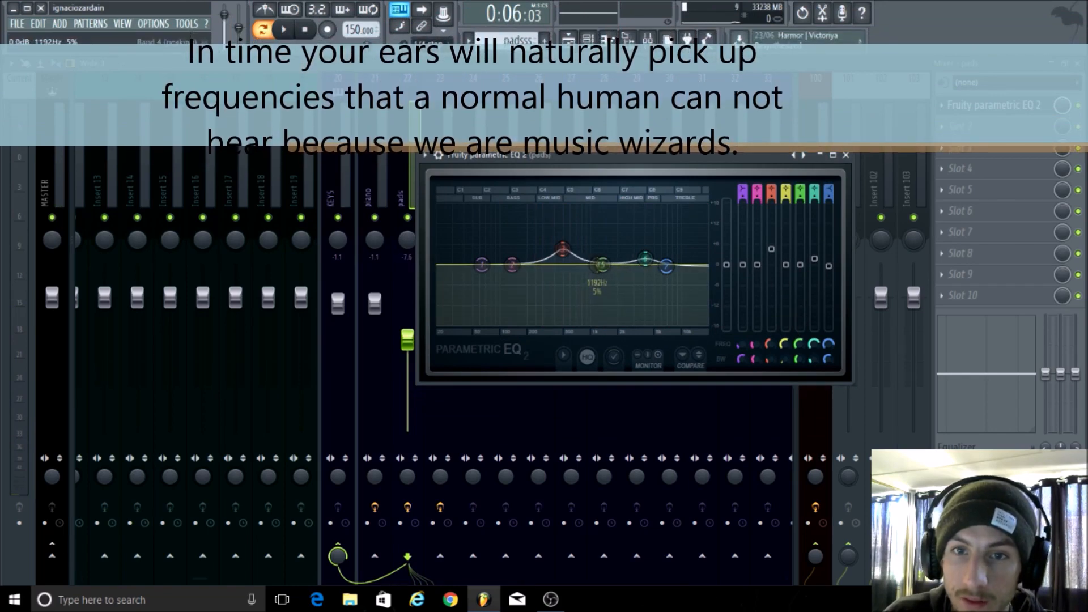
key("space")
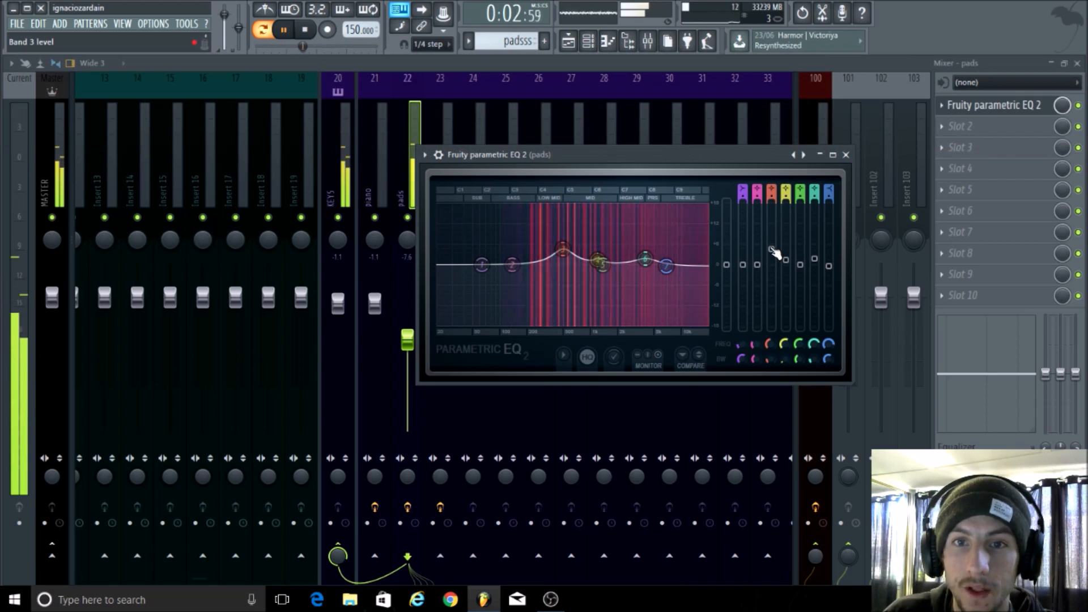
left_click(772, 250)
left_click_drag(772, 250, 784, 335)
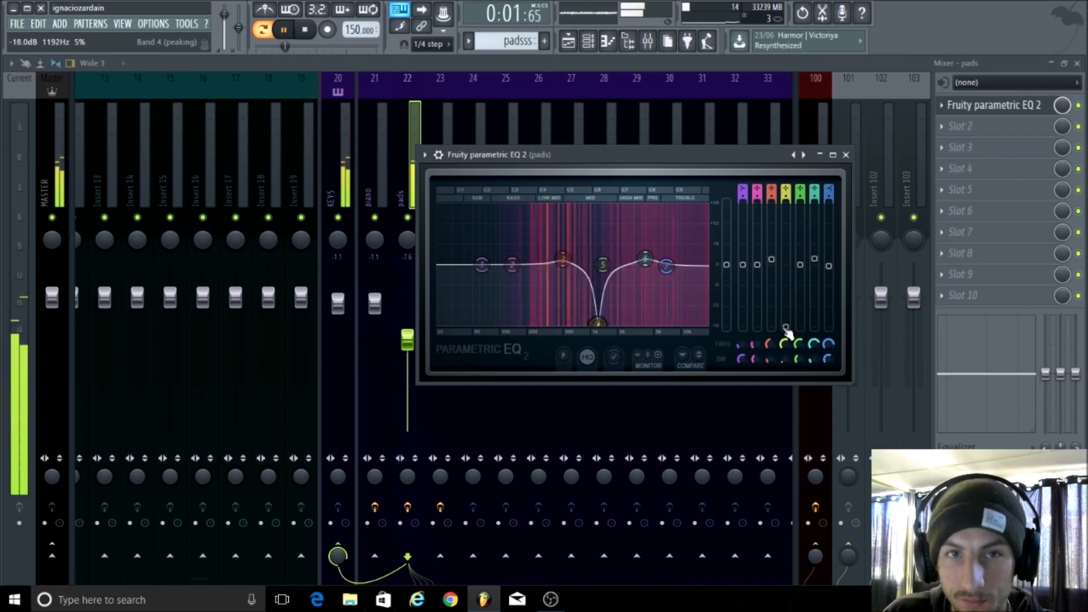
left_click(289, 30)
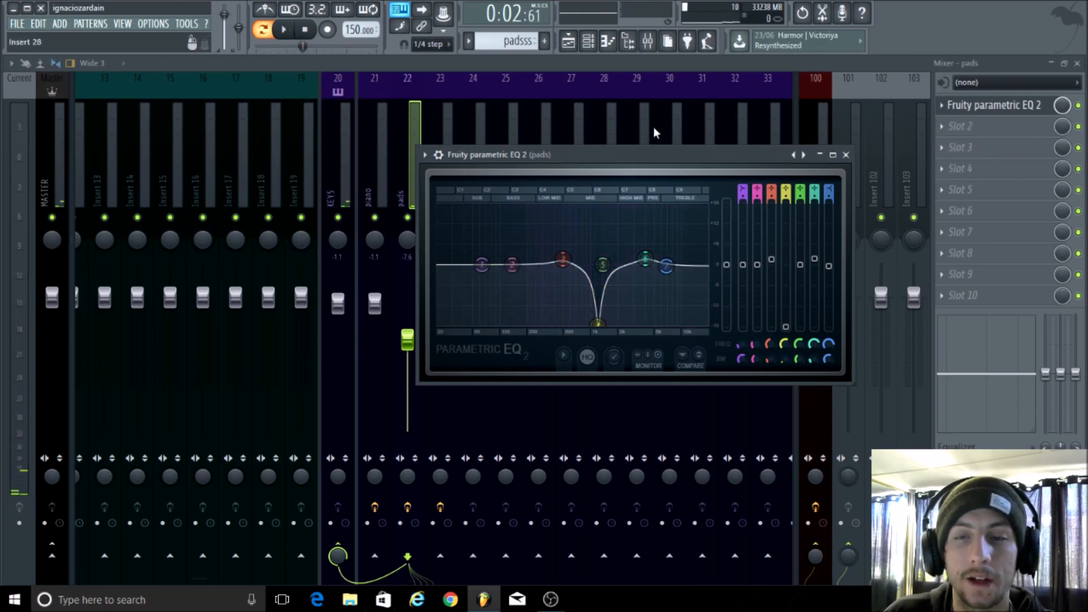
- Switch back to song mode and play the full mix with the pads EQ open
left_click_drag(680, 159, 657, 151)
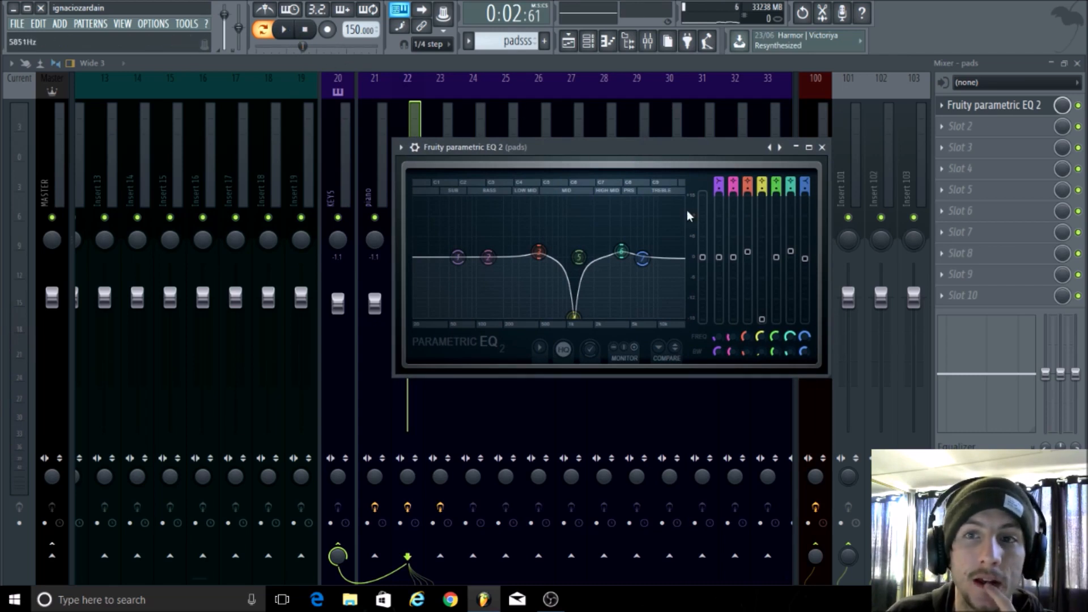
left_click_drag(586, 145, 554, 186)
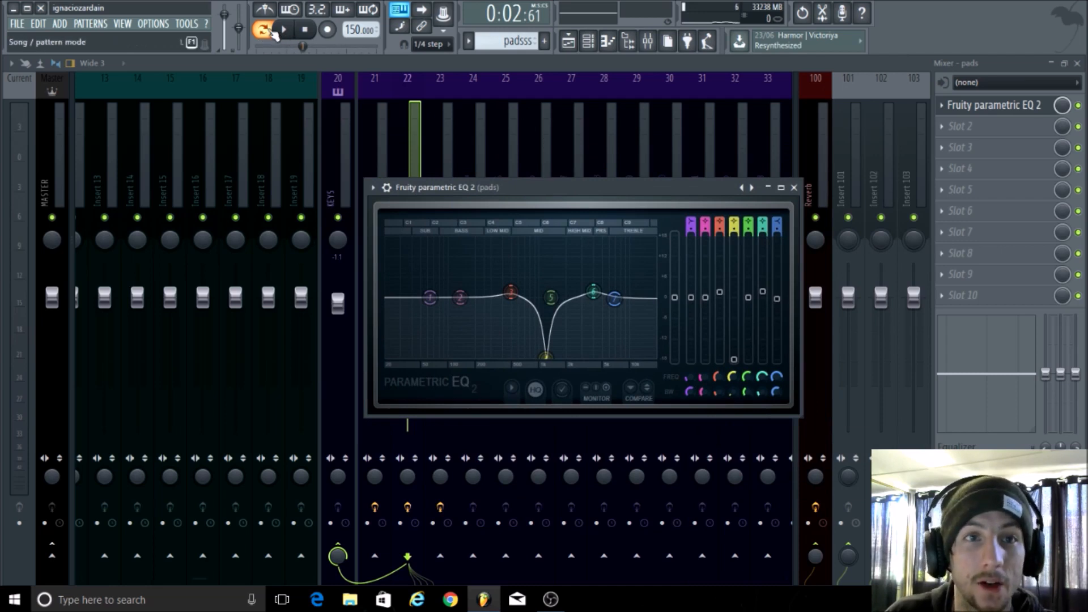
key("l")
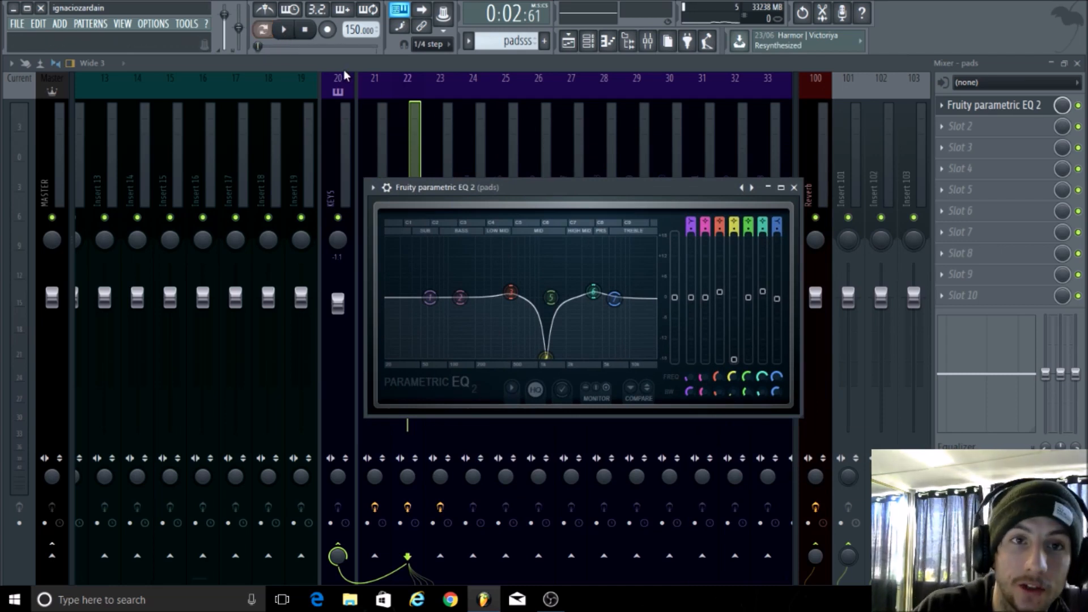
key("space")
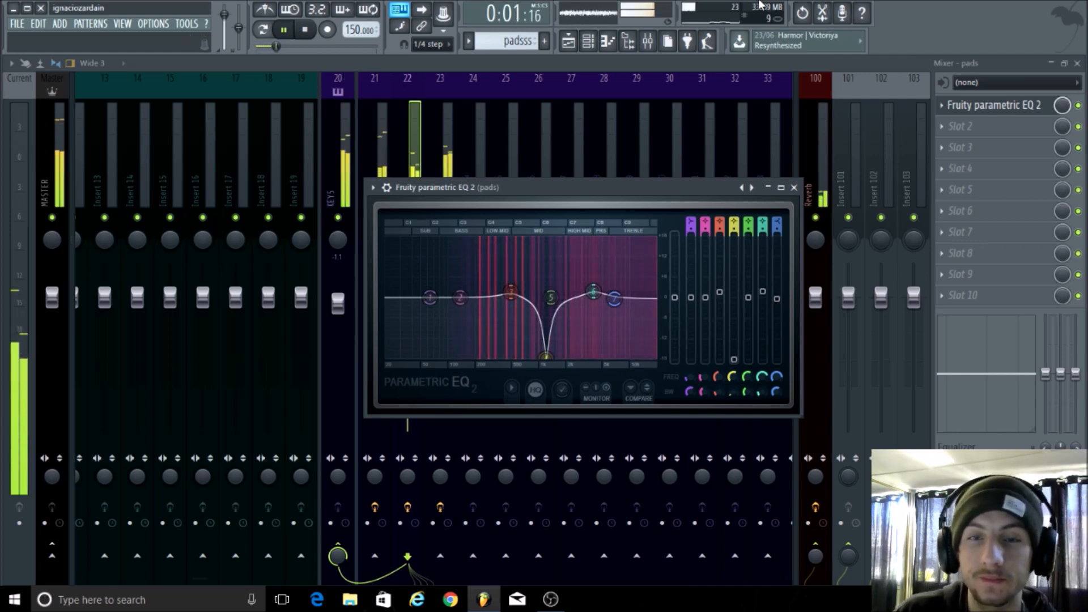
- Apply a full band 7 high cut at about 10 kHz in the pads EQ, stop playback, and close the EQ
left_click_drag(614, 299, 637, 356)
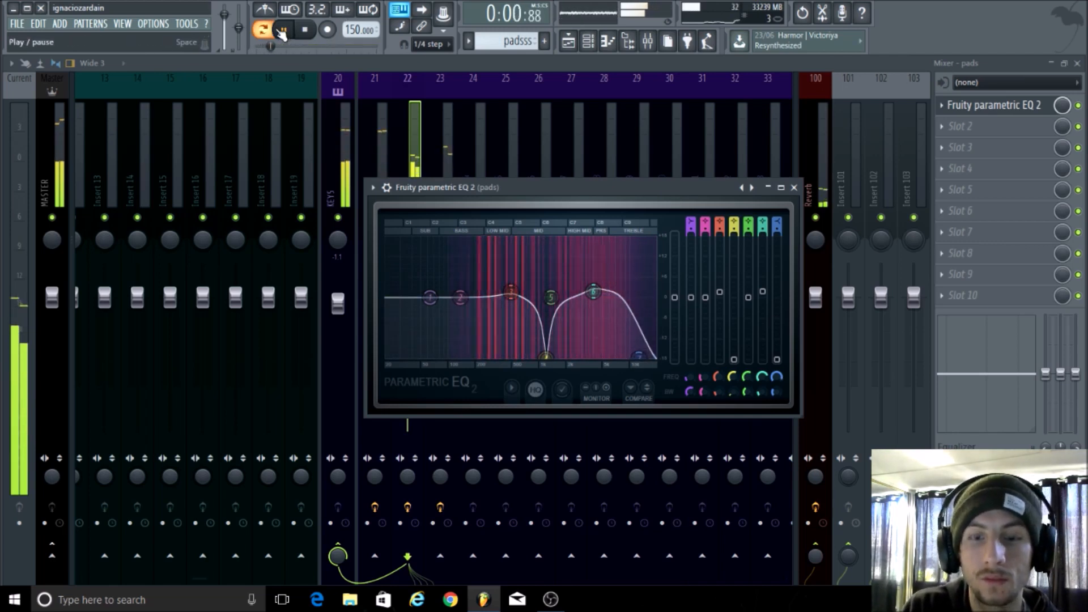
left_click(283, 30)
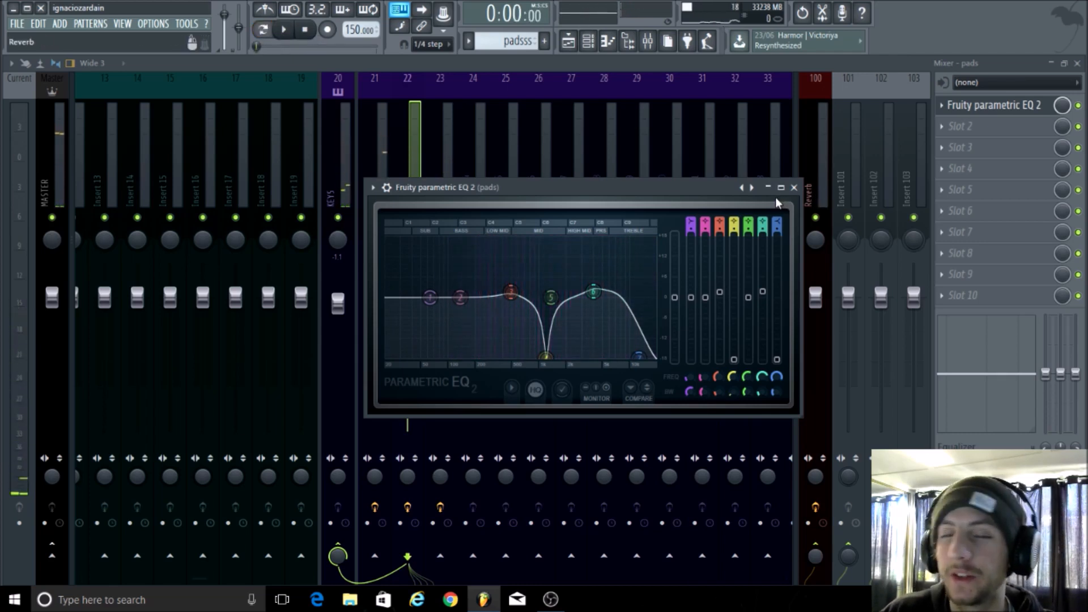
left_click_drag(637, 358, 629, 356)
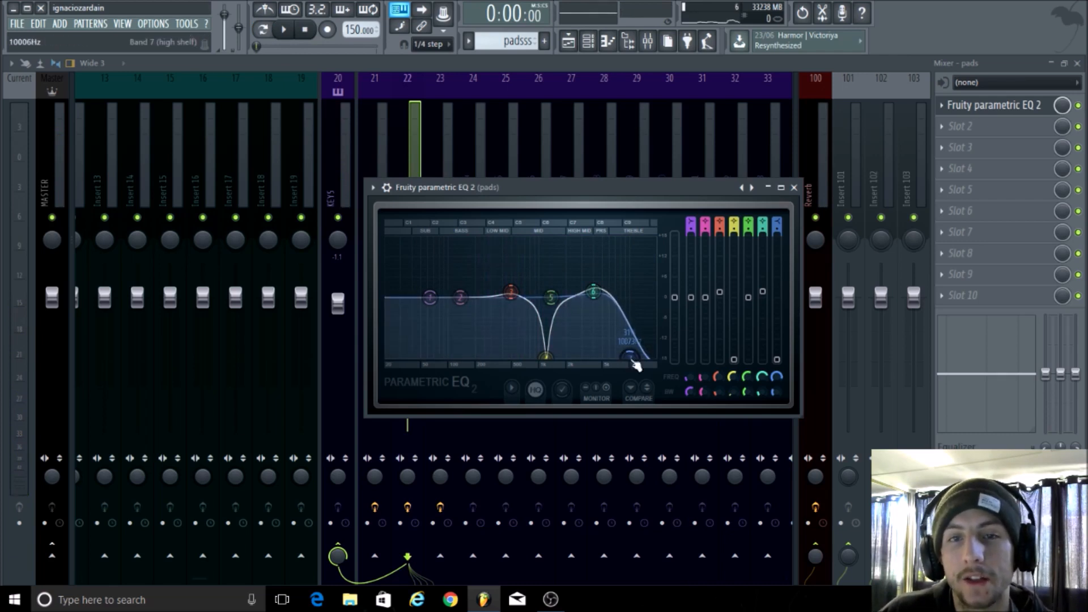
left_click(794, 188)
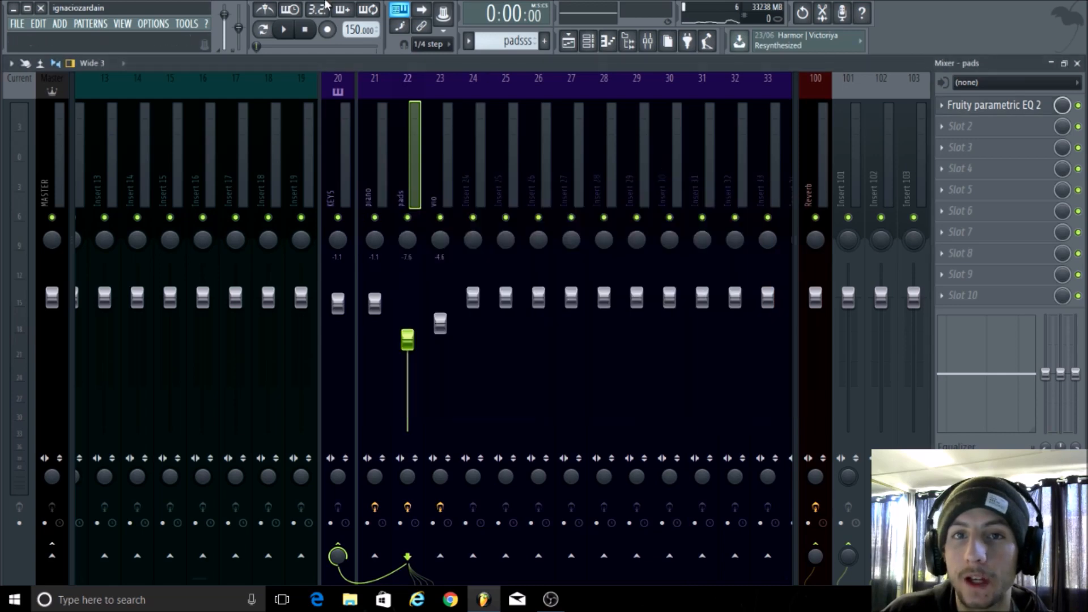
- Close the mixer and move the violins clip in the playlist to just before bar 7, keeping it on its own track
left_click(1079, 64)
scroll(474, 247, "down", 2)
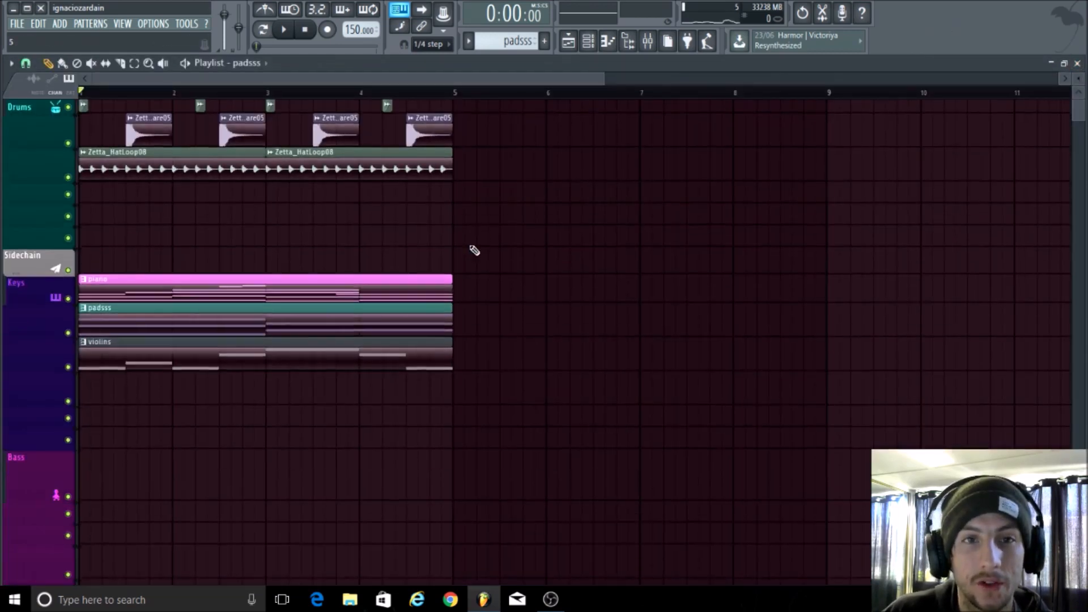
scroll(104, 406, "up", 3)
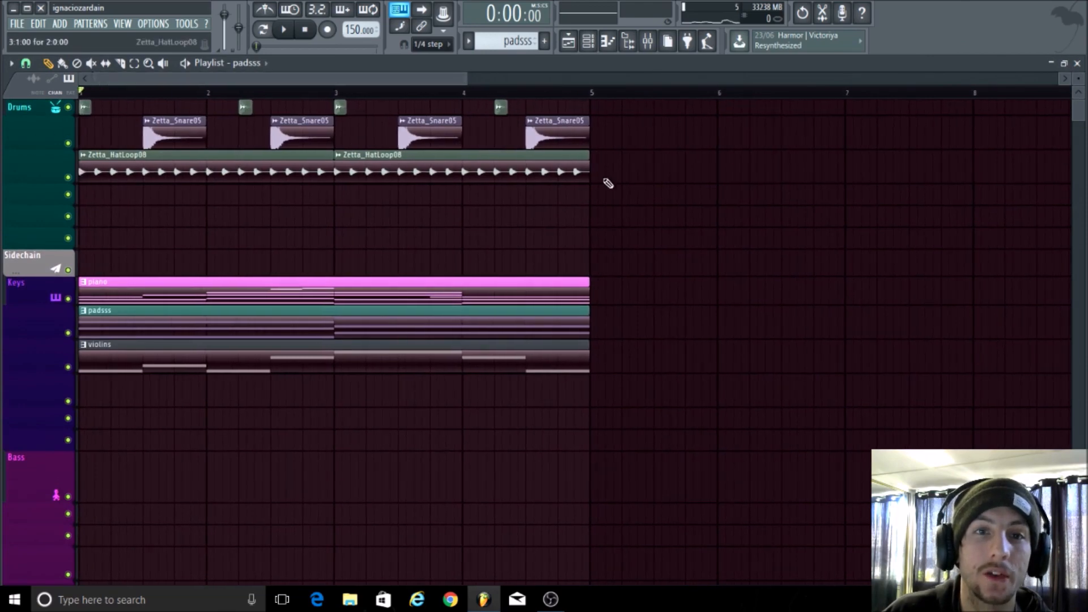
scroll(647, 190, "up", 2)
scroll(646, 190, "down", 2)
scroll(646, 190, "up", 2)
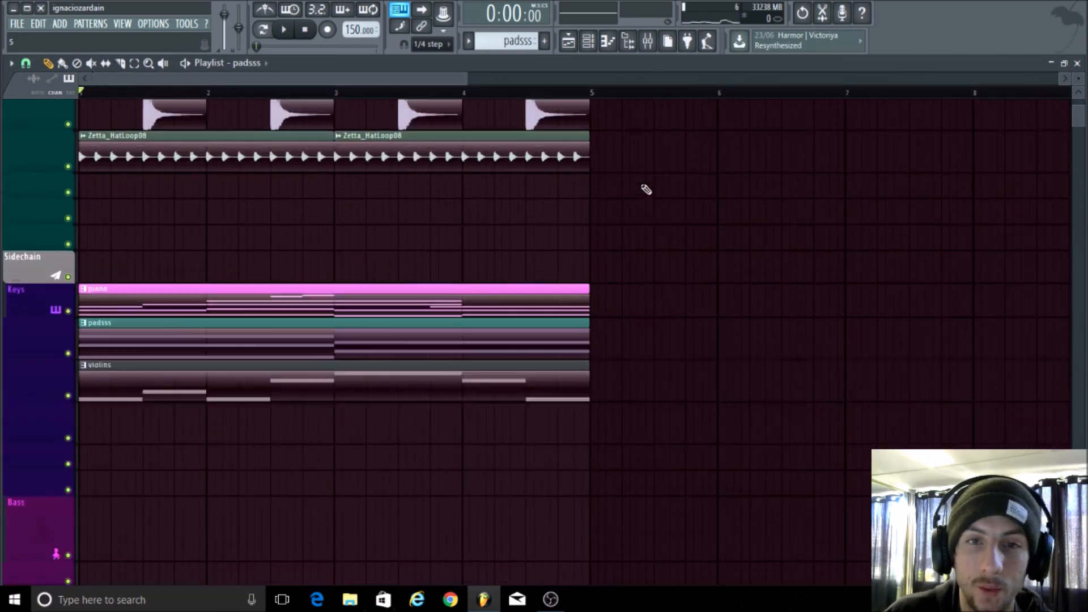
scroll(567, 266, "down", 3)
scroll(397, 351, "down", 2)
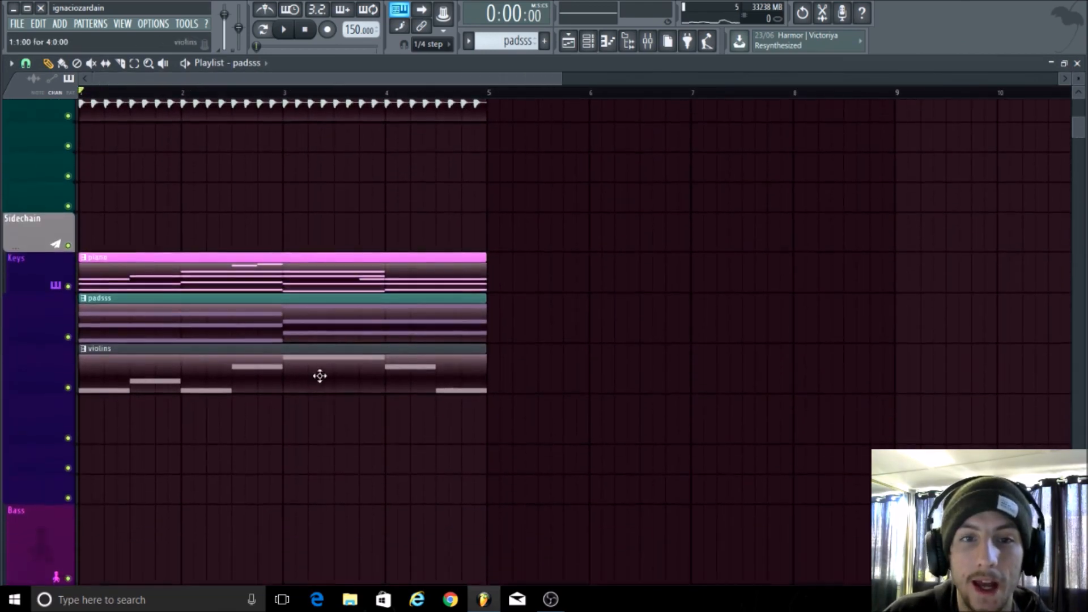
left_click_drag(209, 372, 585, 371)
scroll(315, 374, "down", 1)
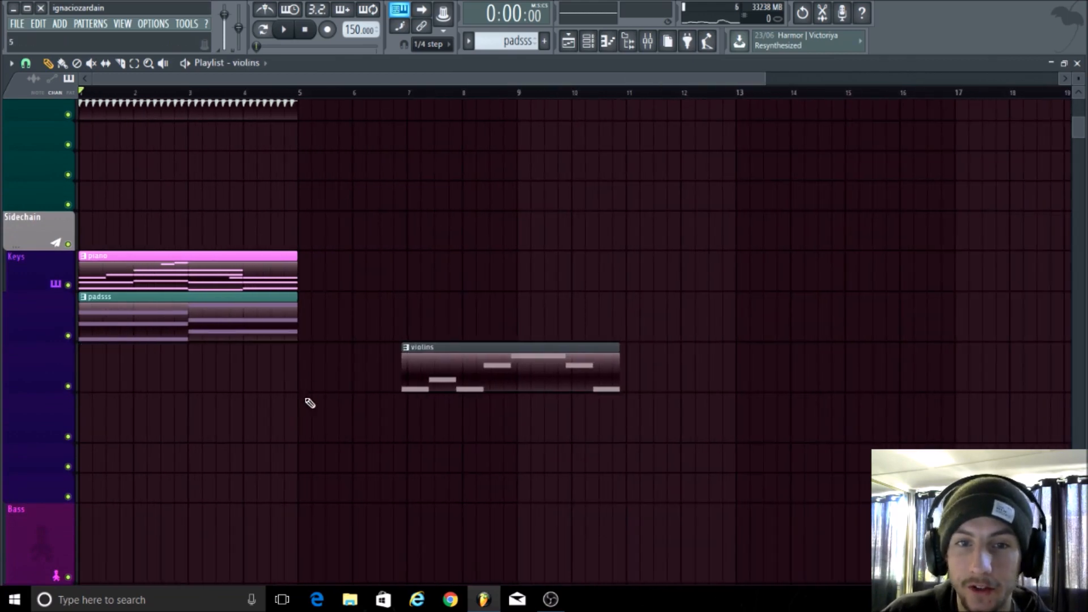
- Move the violins clip back to bar 1 on its own track, beneath the padsss clip
left_click_drag(532, 336, 209, 337)
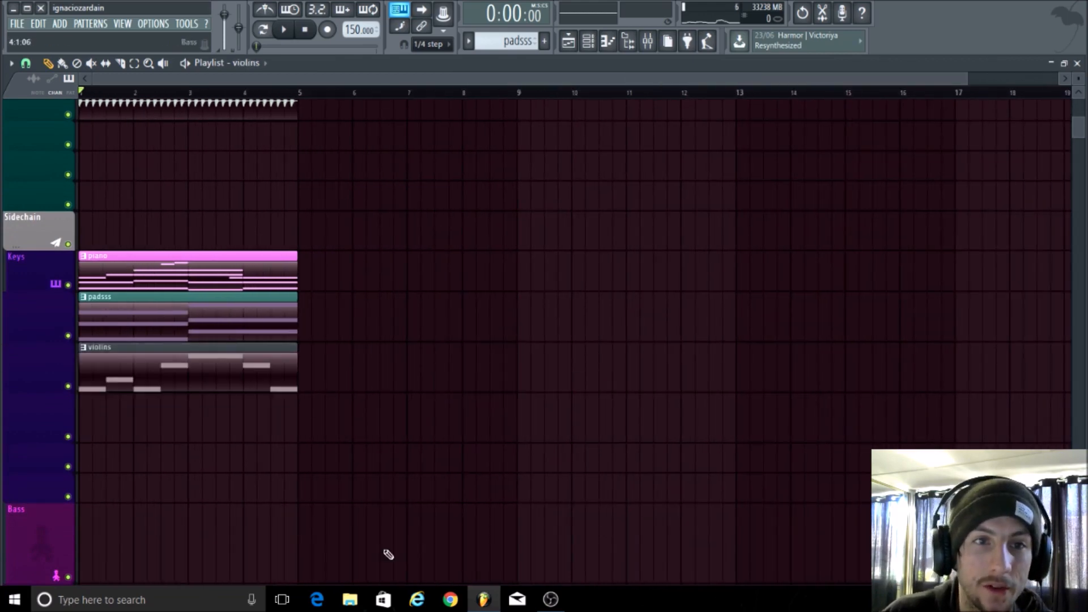
scroll(365, 219, "up", 3)
scroll(406, 214, "down", 2)
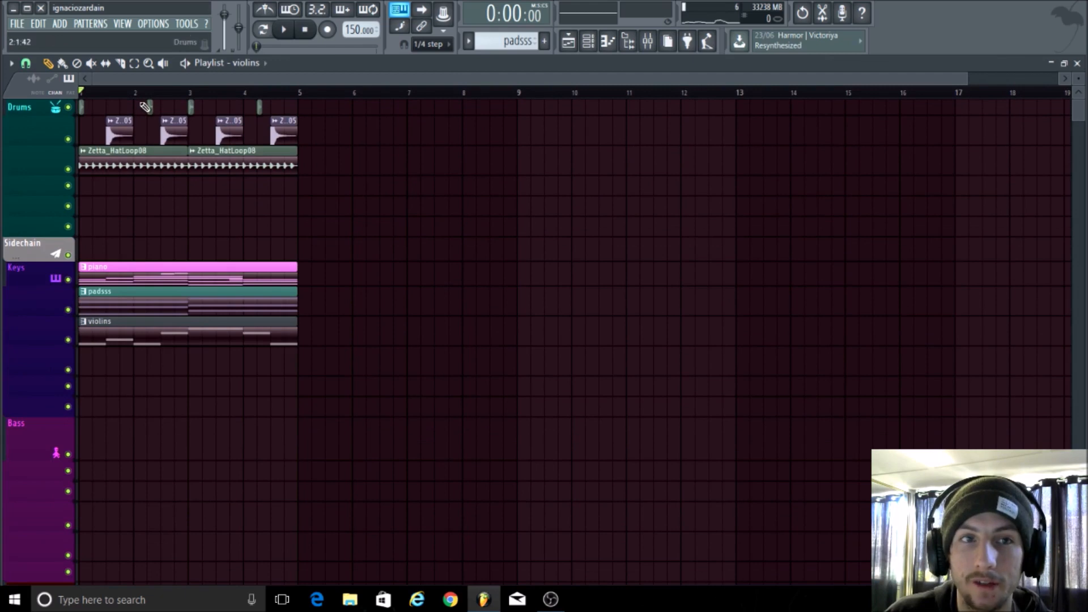
scroll(219, 202, "up", 10)
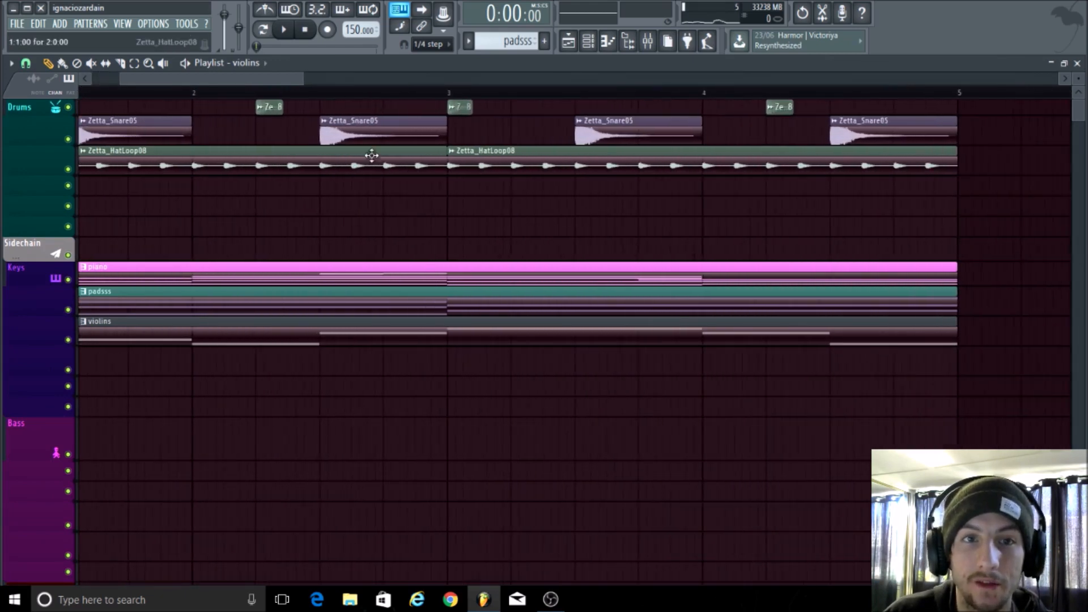
scroll(595, 479, "up", 3)
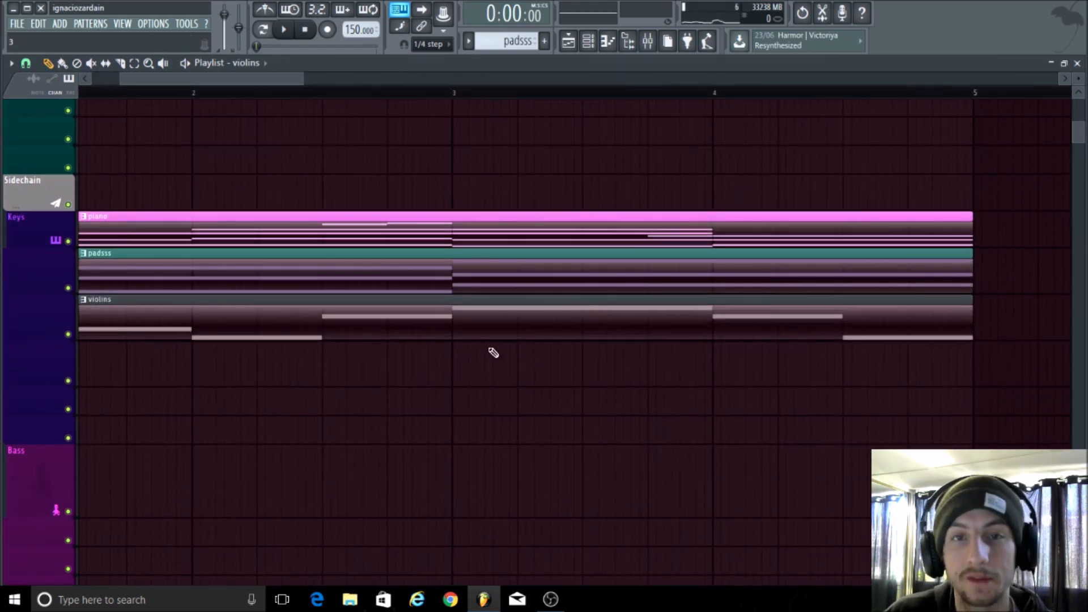
scroll(488, 346, "down", 2)
scroll(362, 367, "down", 2)
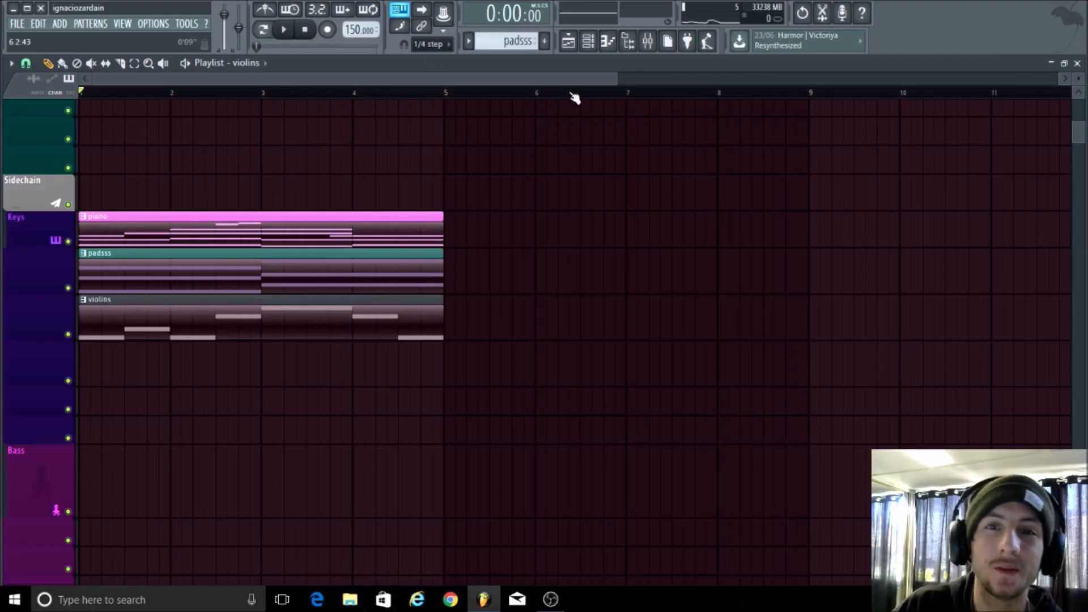
scroll(584, 92, "up", 3)
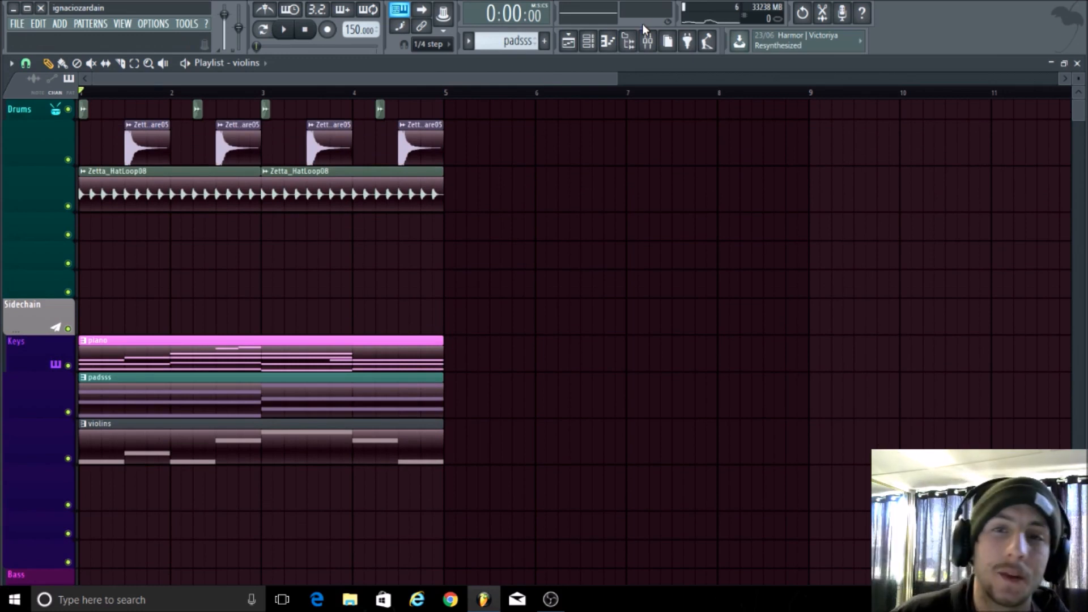
- Add a second Fruity Parametric EQ 2 in slot 2 of the vio mixer track and enlarge its window
left_click(587, 50)
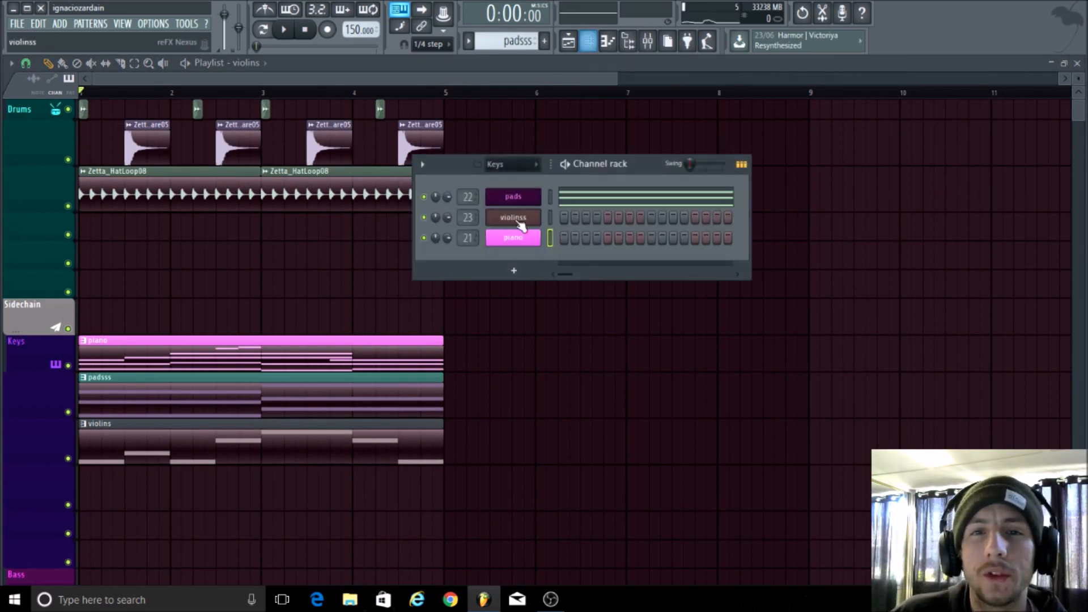
left_click(649, 45)
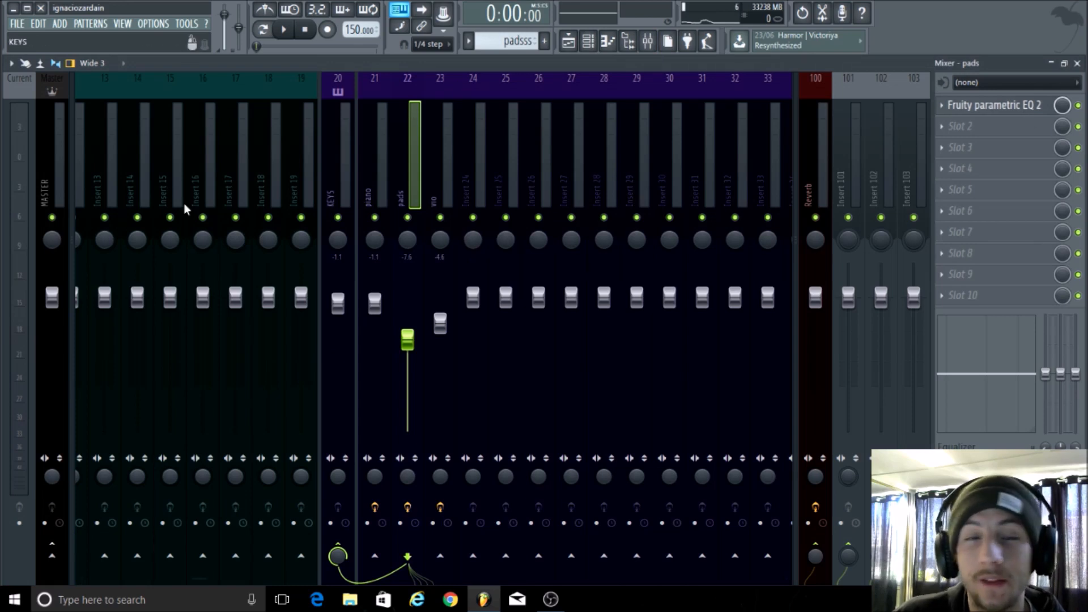
left_click(435, 169)
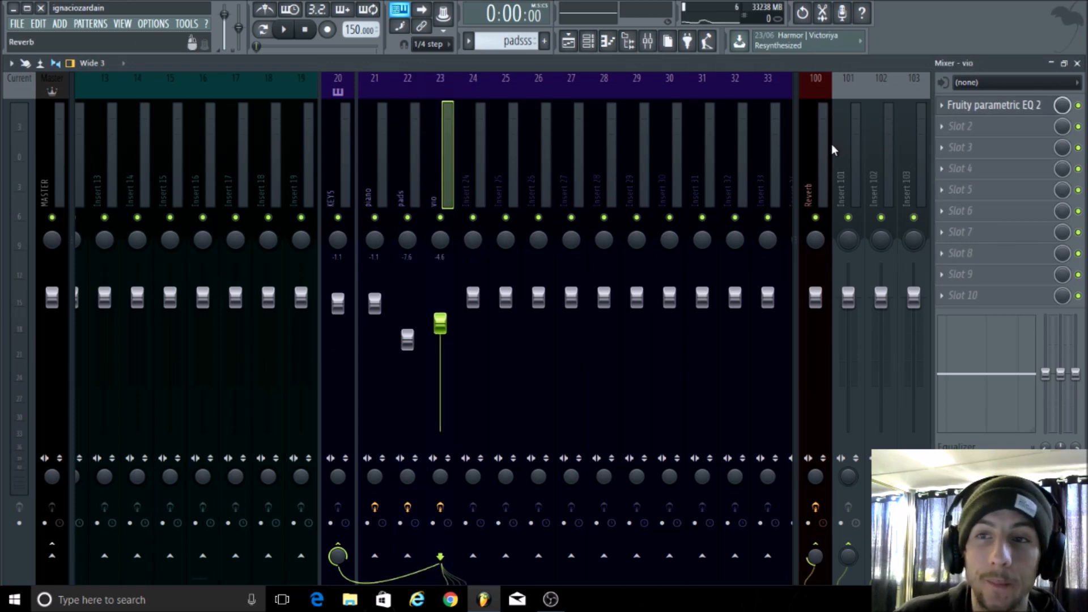
left_click(960, 126)
left_click(758, 429)
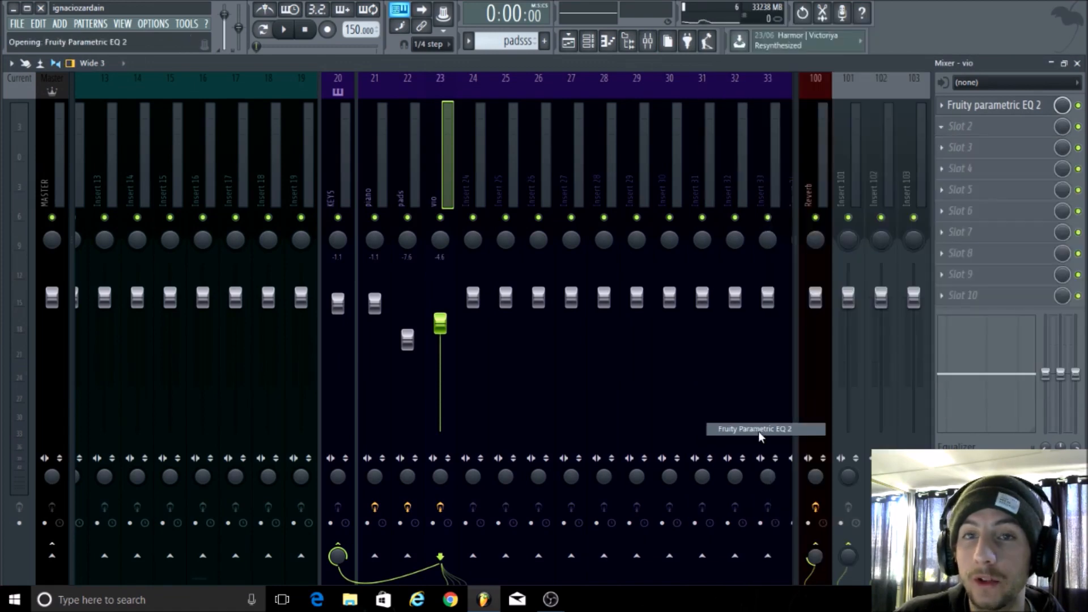
left_click_drag(339, 152, 575, 153)
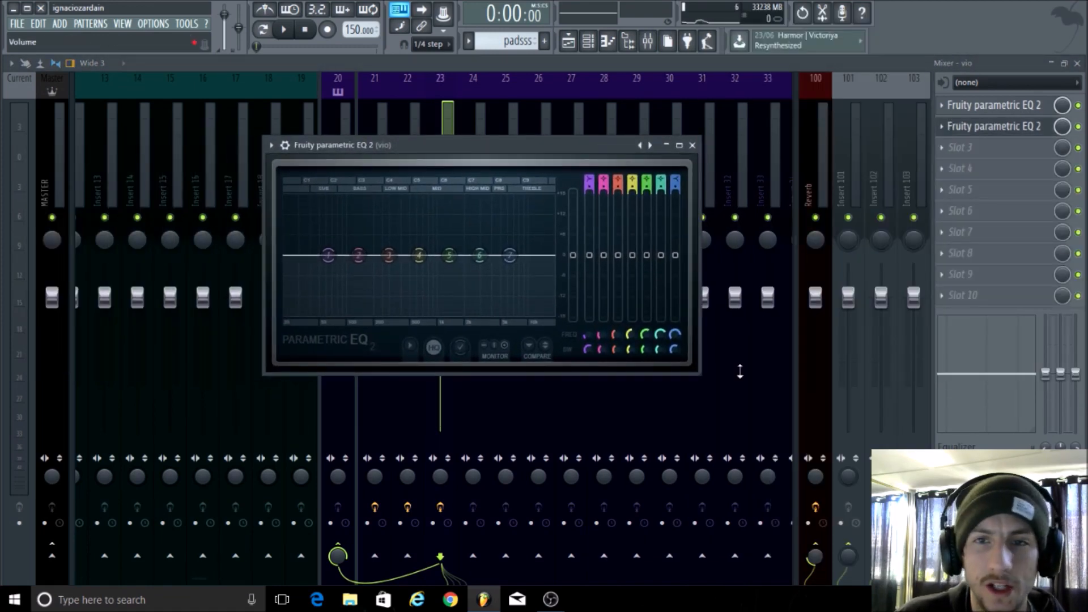
left_click_drag(702, 377, 849, 448)
left_click_drag(459, 148, 392, 142)
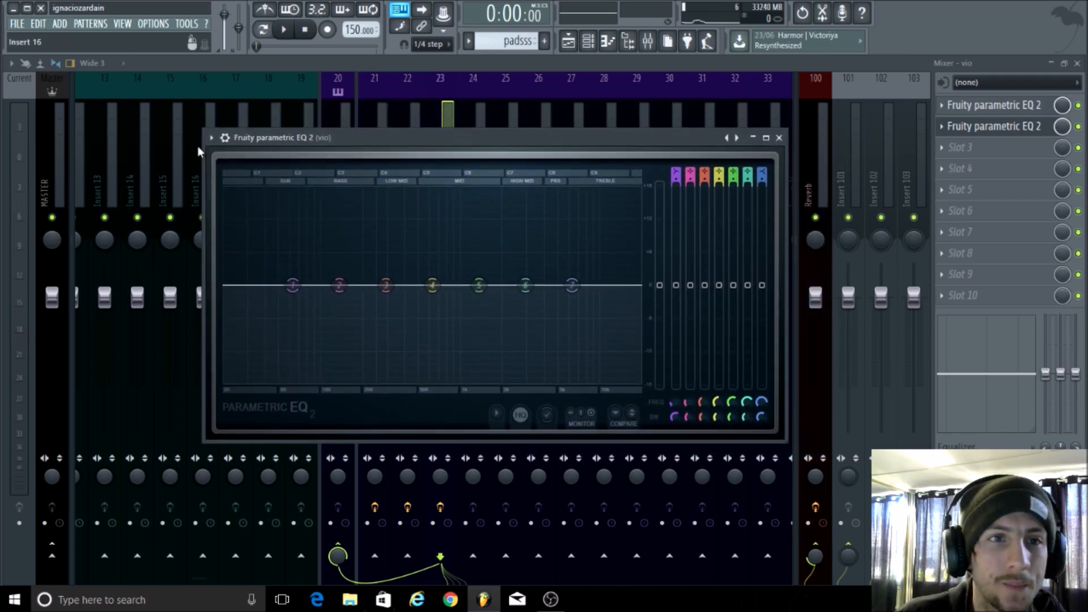
- In the new violins EQ, cut band 2 fully and give band 5 a narrow boost at about 1.7 kHz
left_click_drag(342, 292, 337, 387)
left_click_drag(480, 288, 497, 259)
scroll(497, 261, "down", 7)
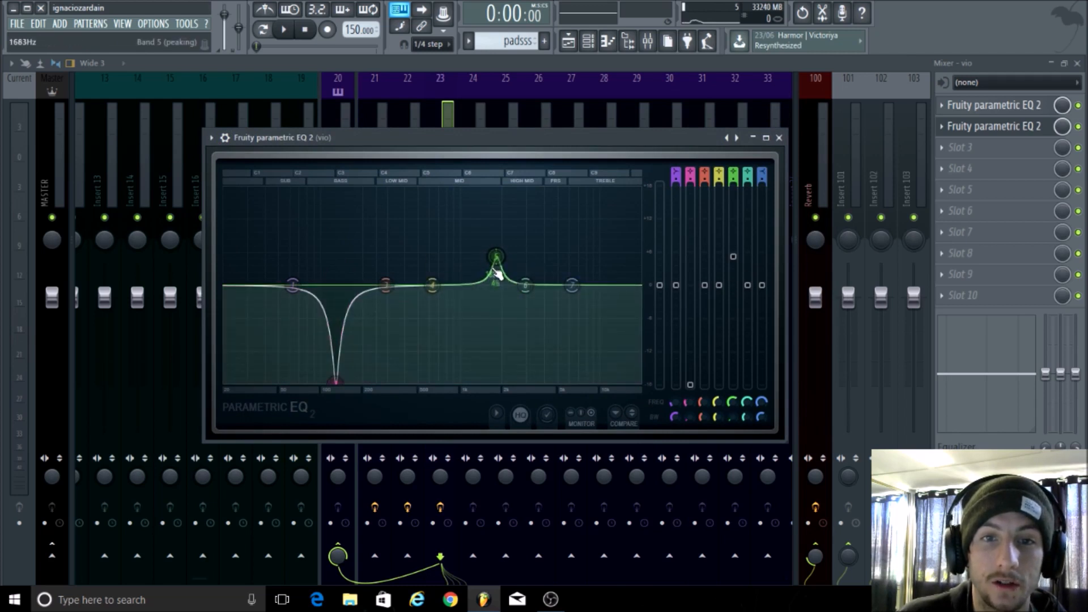
- Shift bands 1 and 7 to the lowest and highest frequencies and bring bands 2 and 5 back to roughly flat
left_click_drag(337, 379, 243, 379)
left_click_drag(292, 285, 390, 291)
left_click_drag(587, 287, 639, 285)
left_click_drag(229, 387, 227, 287)
left_click_drag(358, 283, 330, 282)
left_click_drag(498, 258, 476, 285)
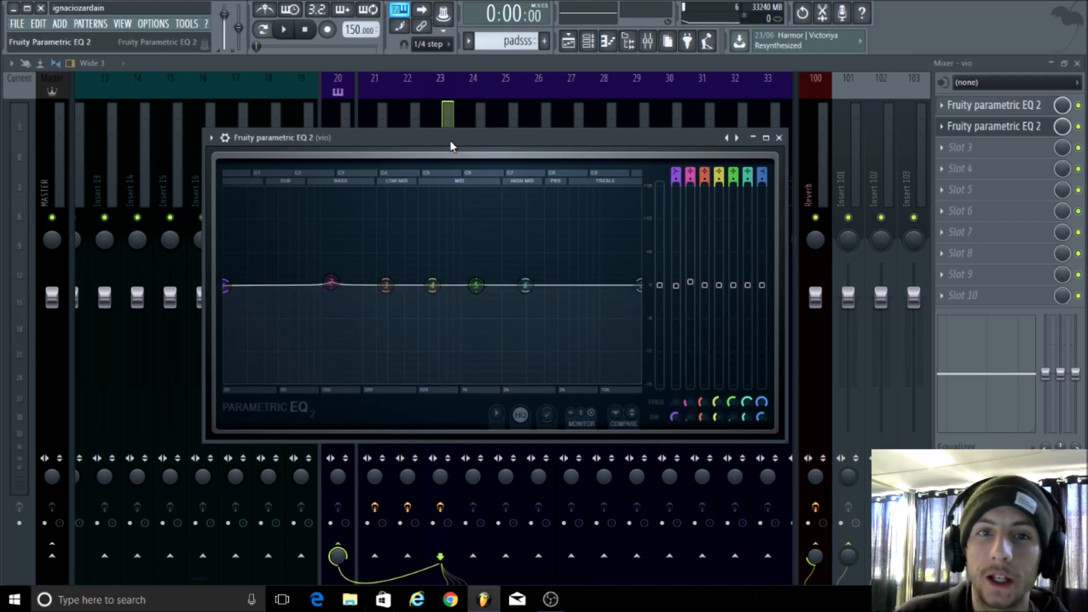
- Reposition the EQ window, flatten band 2 at about 99 Hz, and nudge it slightly below 0 dB
left_click_drag(450, 138, 453, 124)
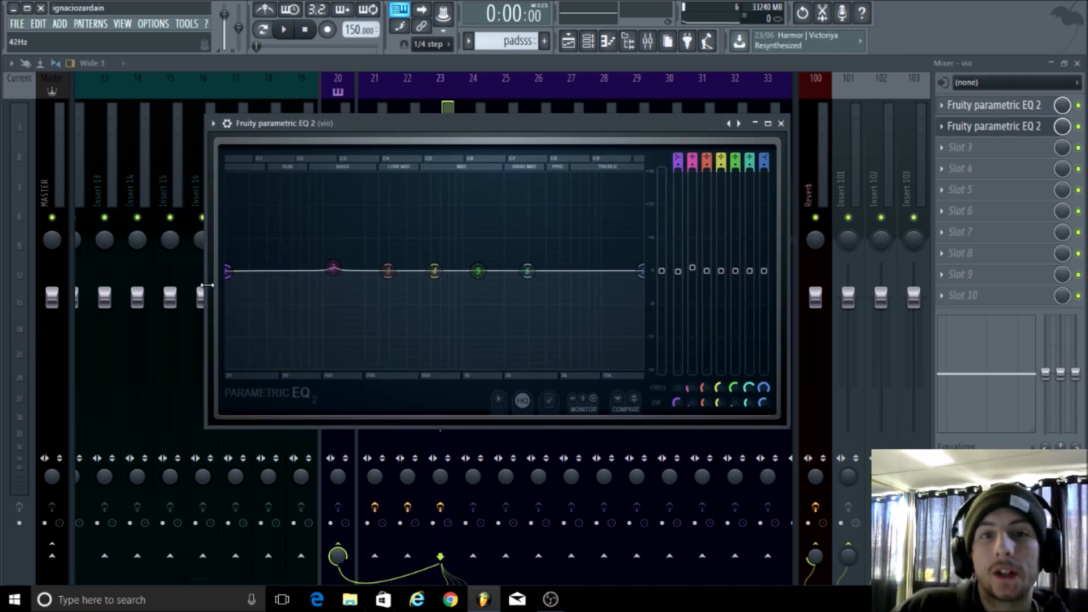
left_click_drag(333, 270, 323, 273)
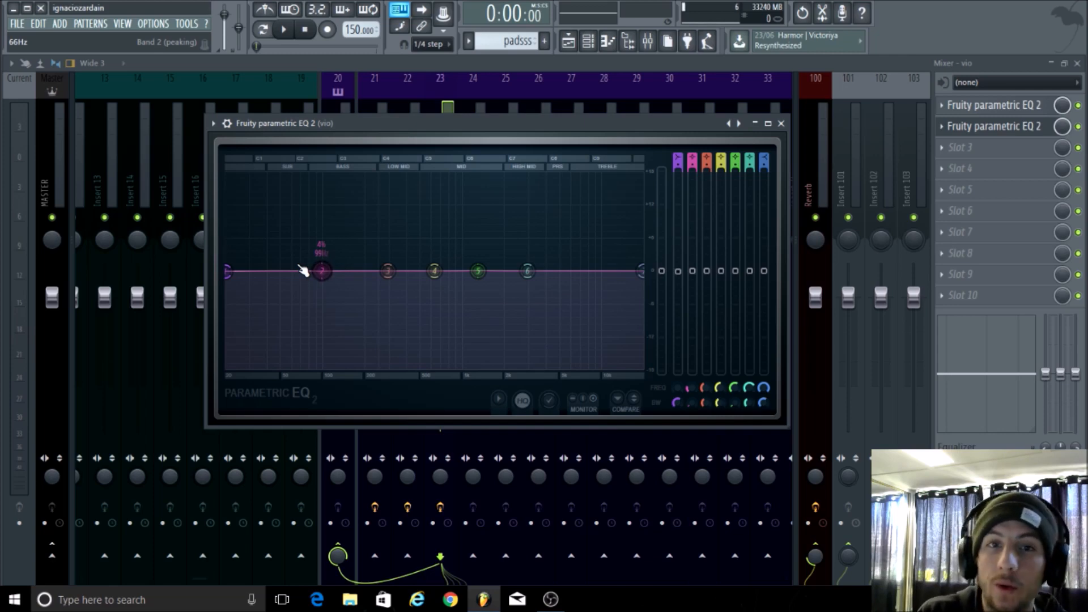
left_click_drag(454, 125, 515, 102)
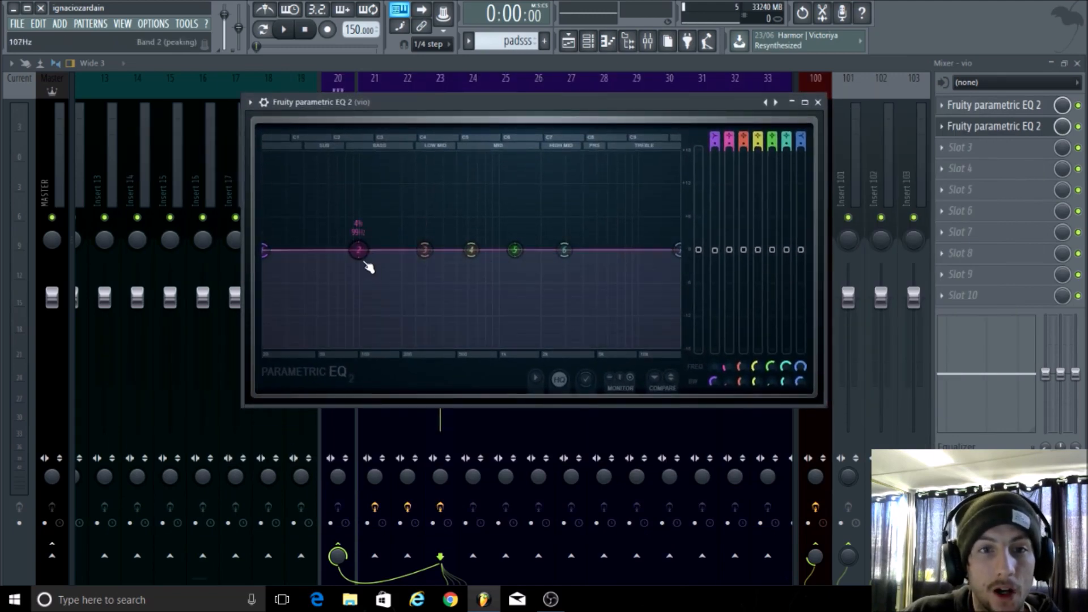
mouse_move(360, 249)
left_mouse_down()
mouse_move(672, 225)
mouse_move(479, 170)
mouse_move(311, 256)
mouse_move(308, 287)
mouse_move(365, 256)
left_mouse_up()
- Load the Radio preset into the second violins EQ and play the current pattern to audition it
left_click(250, 102)
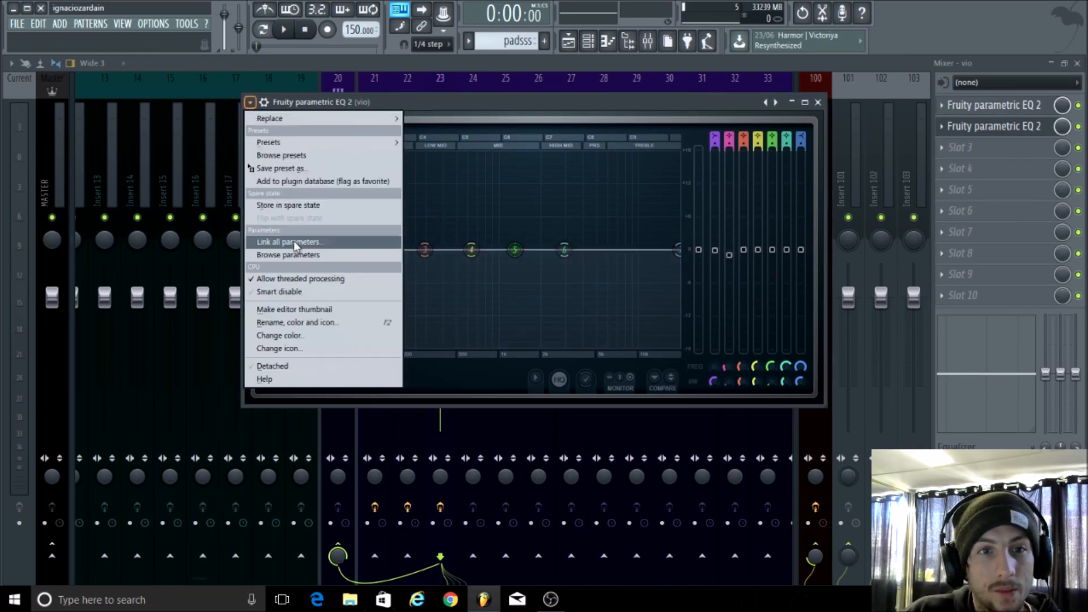
mouse_move(302, 142)
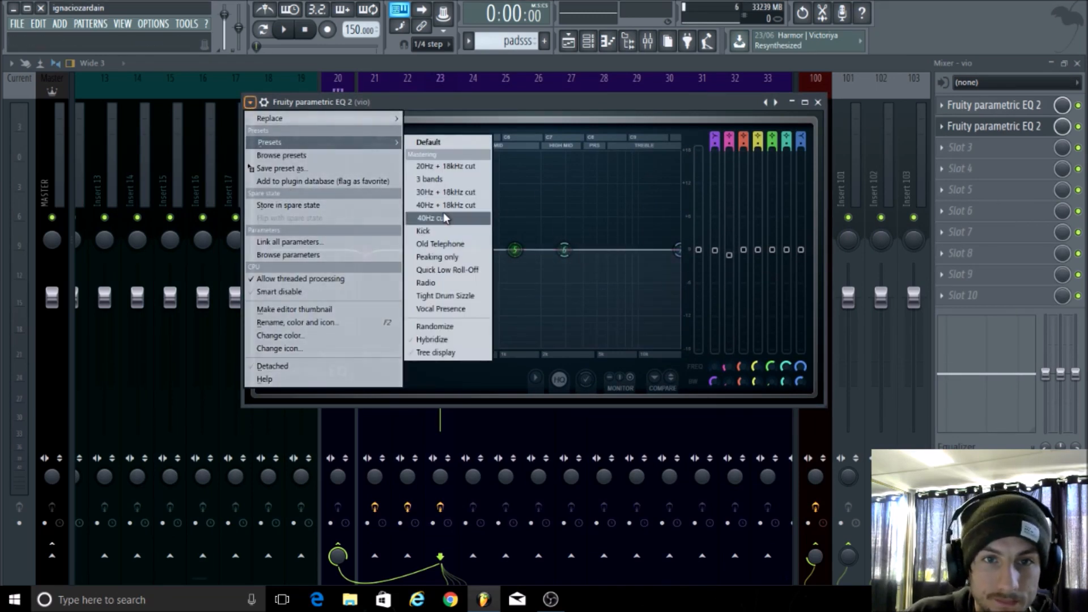
left_click(428, 282)
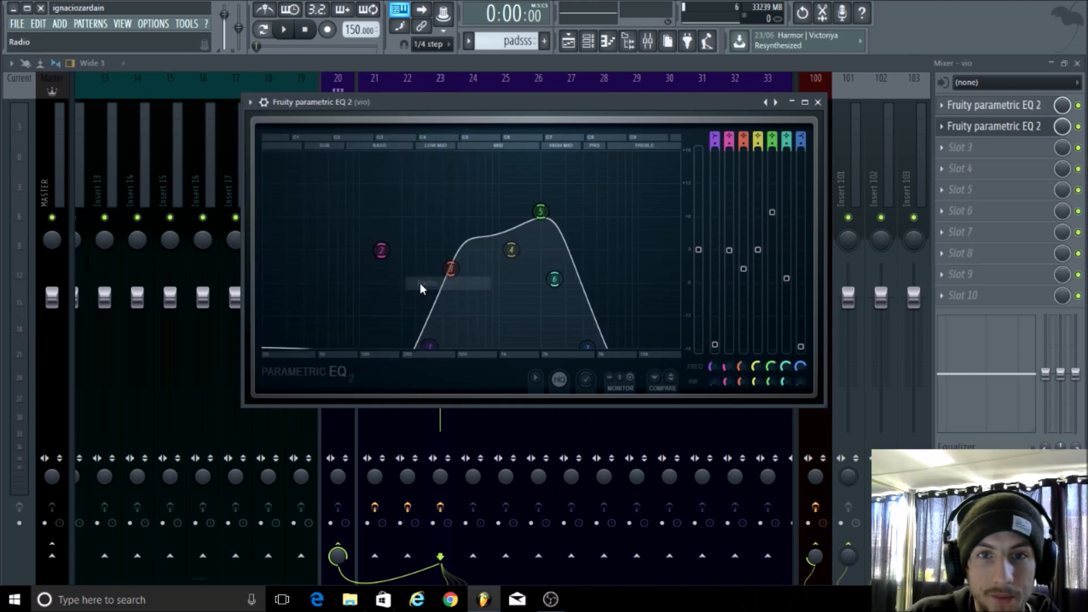
left_click(286, 34)
left_click(287, 34)
left_click(287, 34)
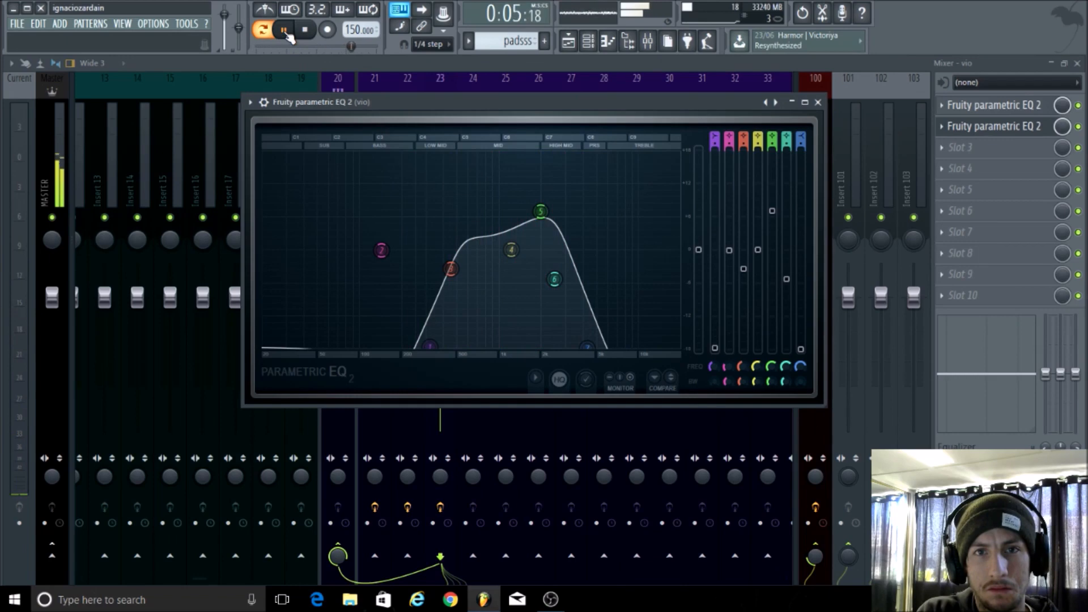
key("space")
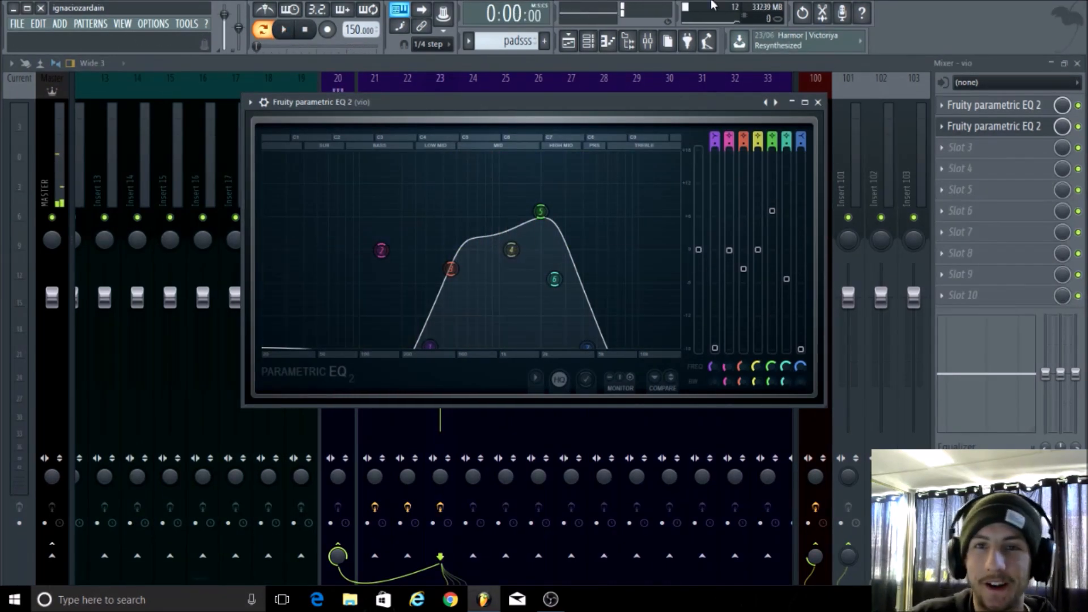
- Compare the second and first EQs on the vio track while playing the current pattern, and stop playback
left_click_drag(657, 107, 650, 373)
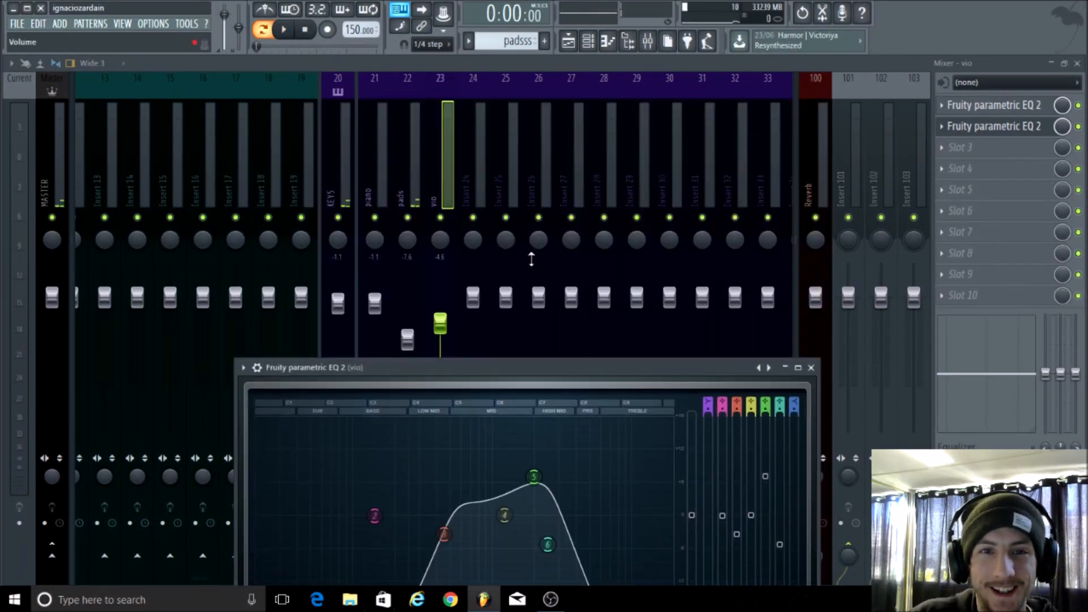
left_click(437, 147)
left_click(998, 126)
left_click_drag(618, 371, 642, 177)
key("space")
key("space")
left_click(999, 105)
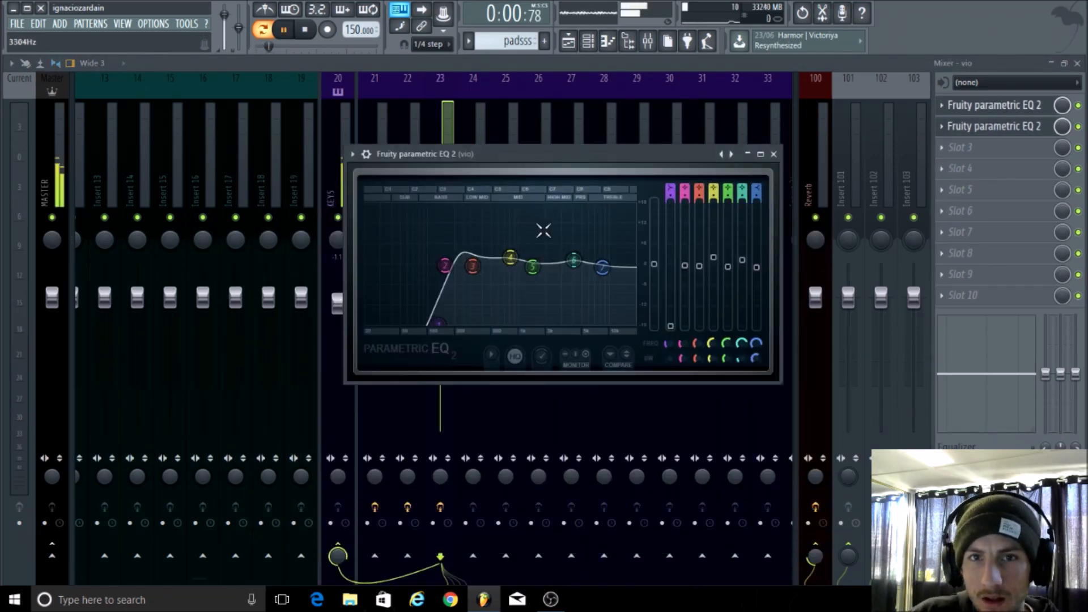
left_click(447, 145)
key("space")
- Select the violins pattern and audition it alone with its EQ windows open, and stop playback
scroll(518, 42, "down", 1)
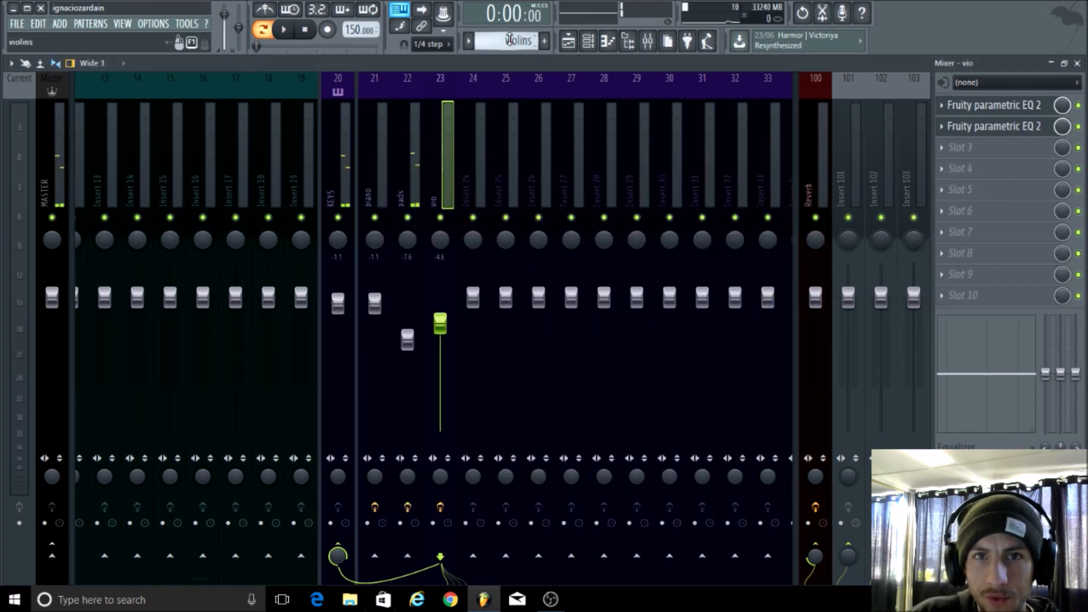
key("space")
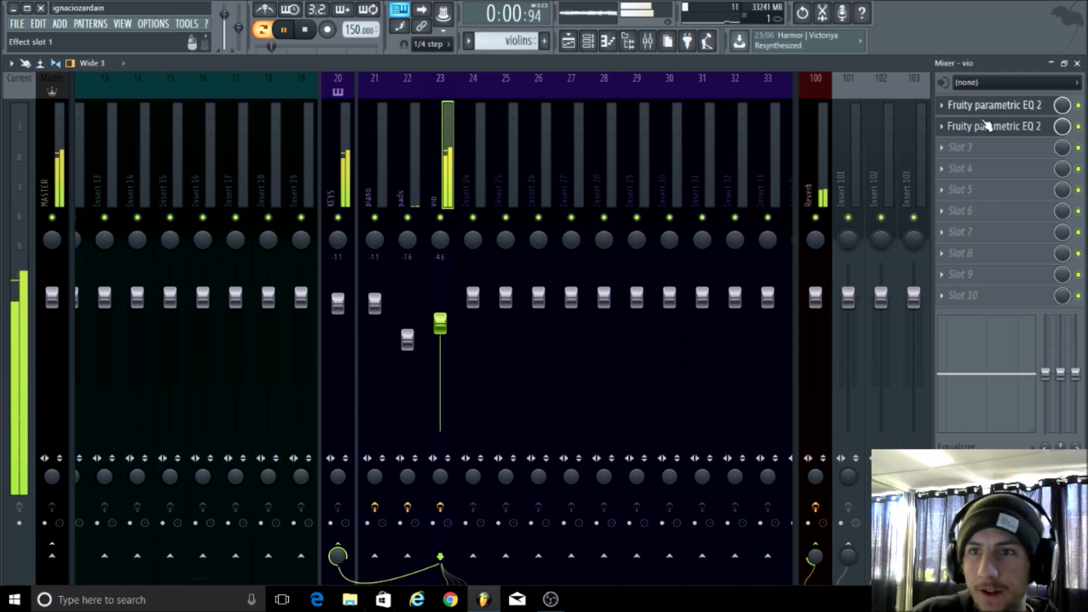
left_click(994, 107)
left_click(996, 111)
left_click(996, 110)
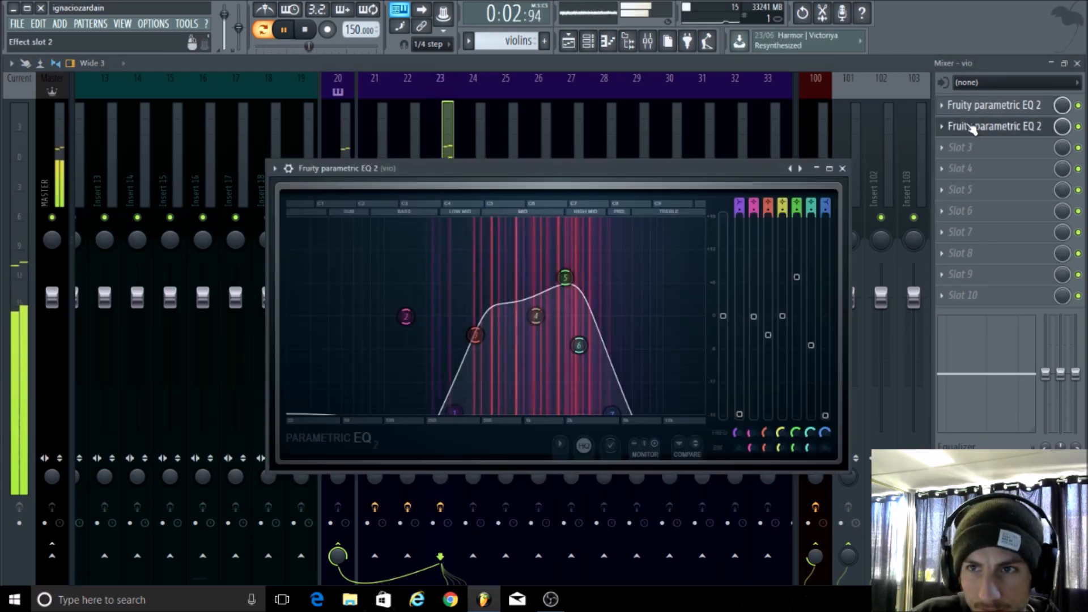
left_click_drag(614, 178, 595, 130)
key("space")
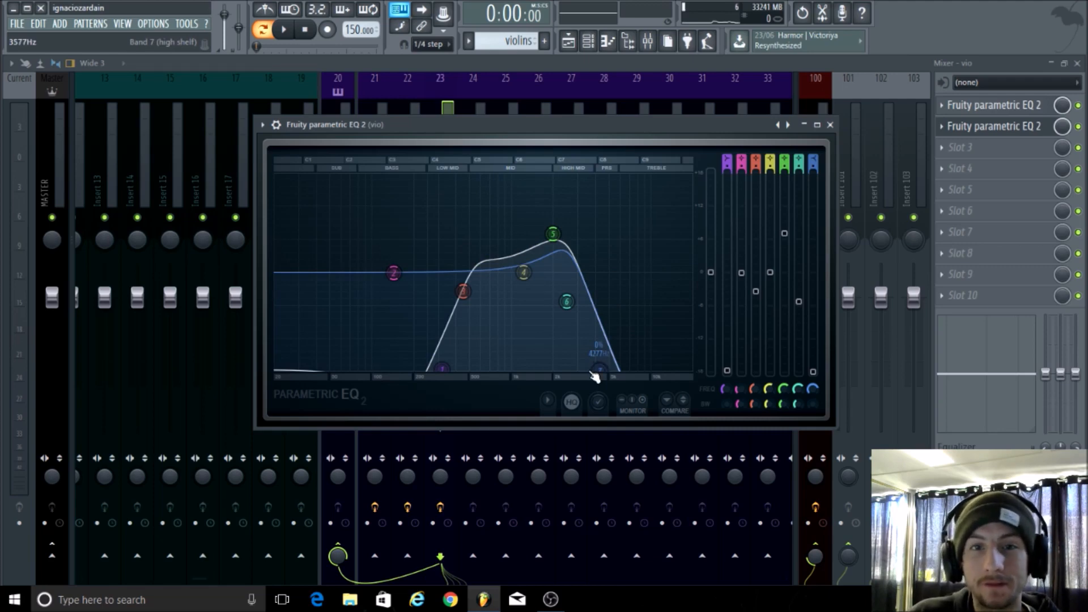
- Load the Kick preset into the second violins EQ, and remove that EQ from slot 2
left_click(262, 125)
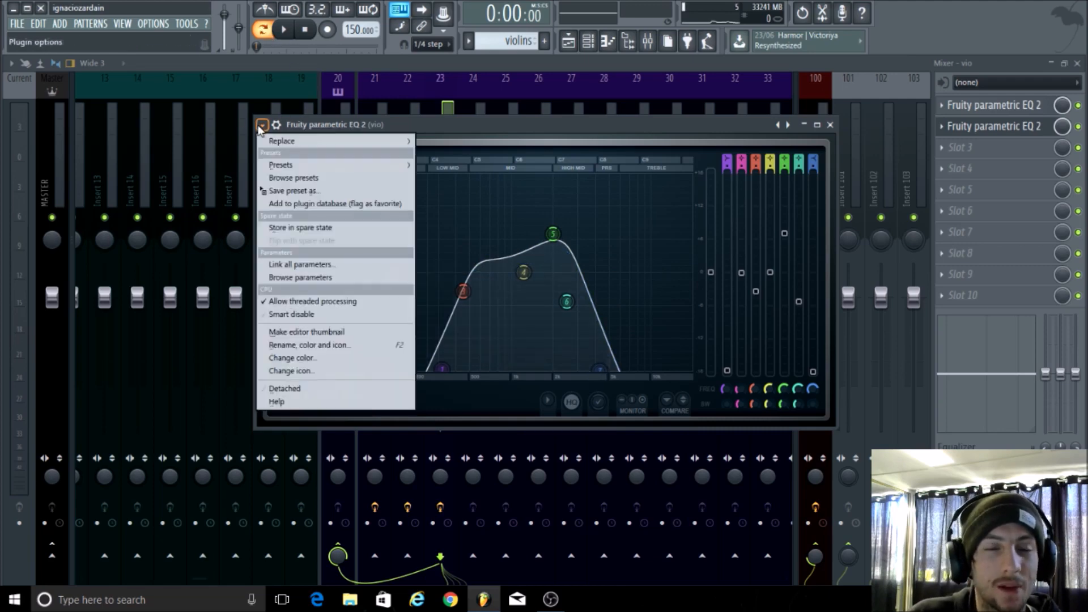
mouse_move(315, 166)
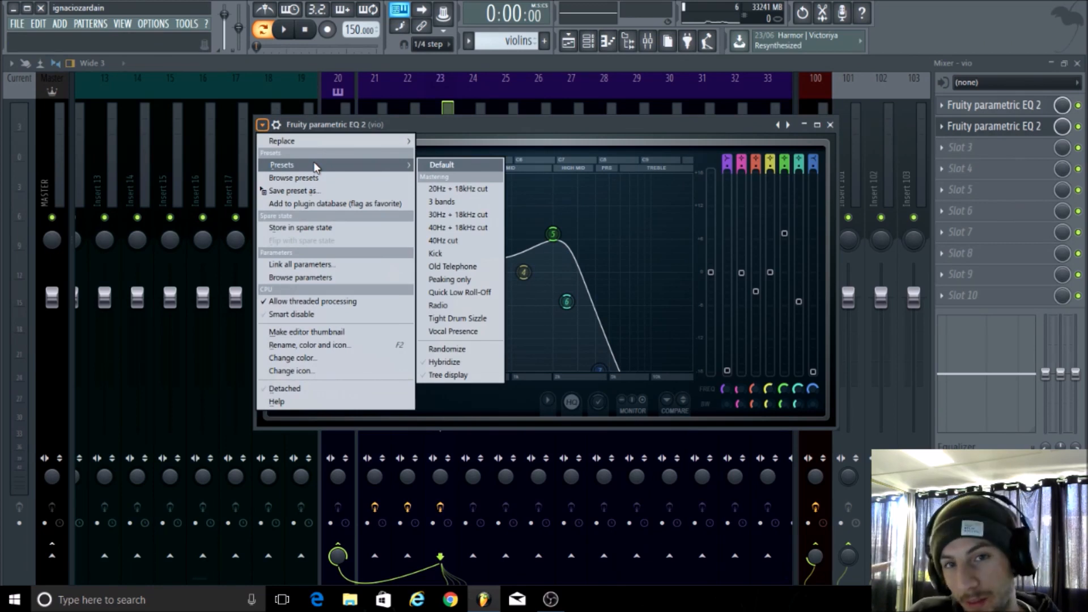
left_click(439, 253)
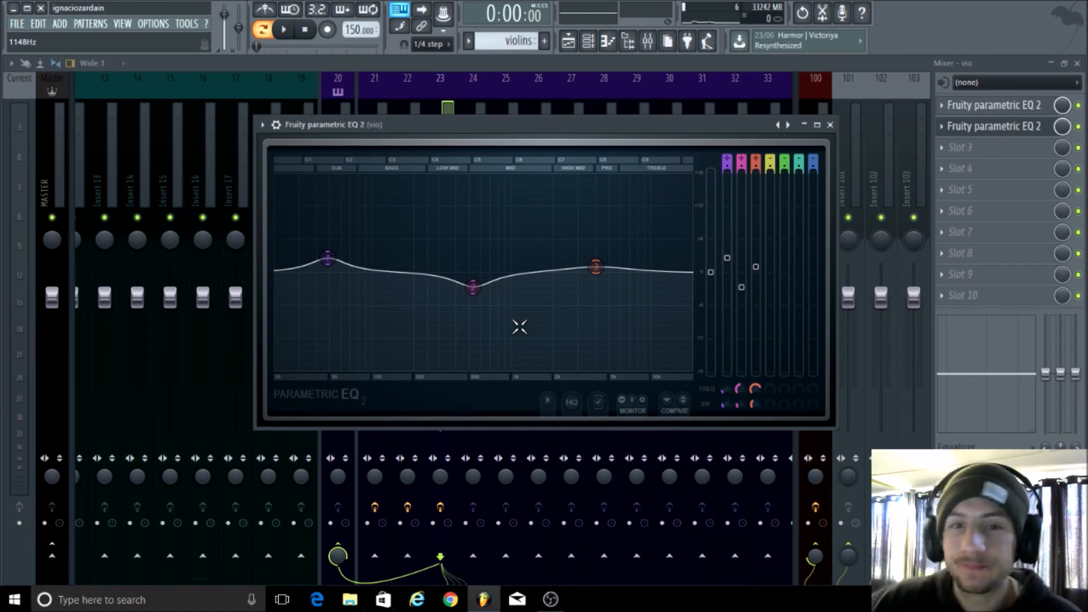
left_click(948, 131)
left_click(756, 38)
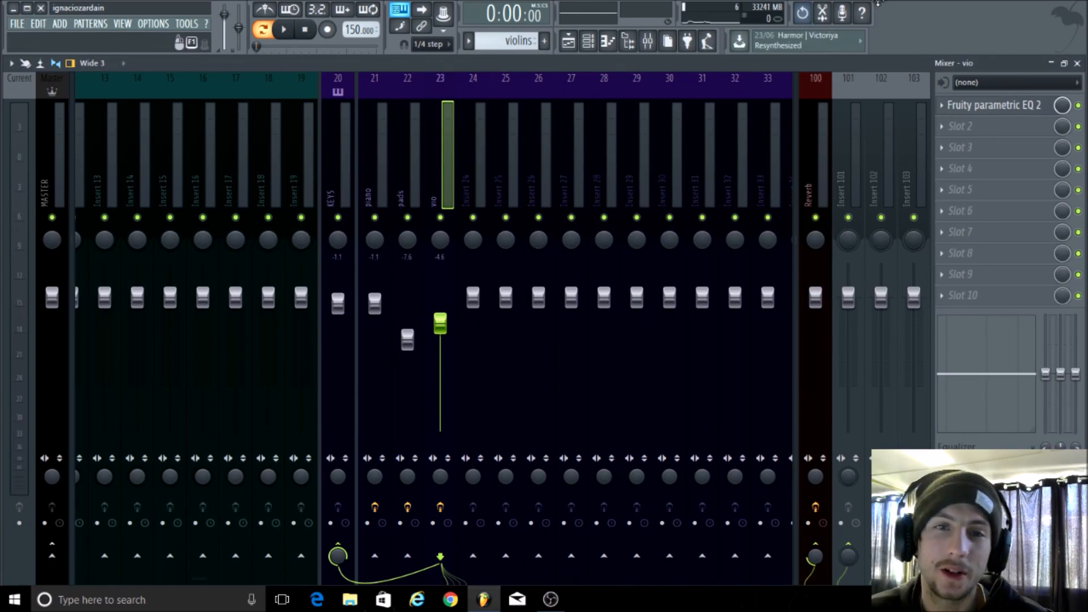
- Return to the playlist and hide the channel rack to show the drum and keys clips
key("F5")
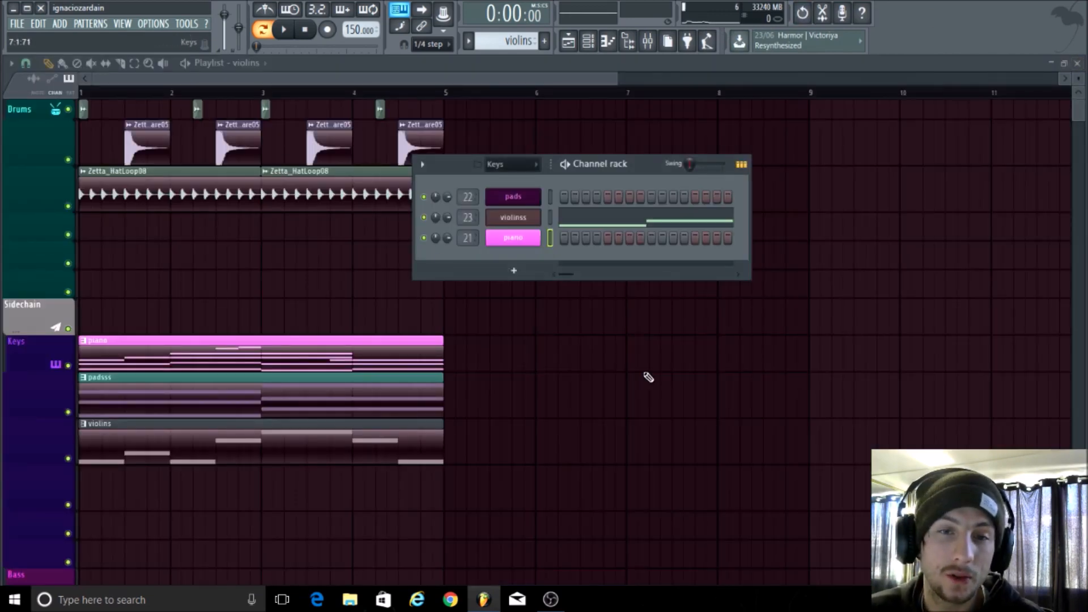
scroll(649, 374, "down", 3)
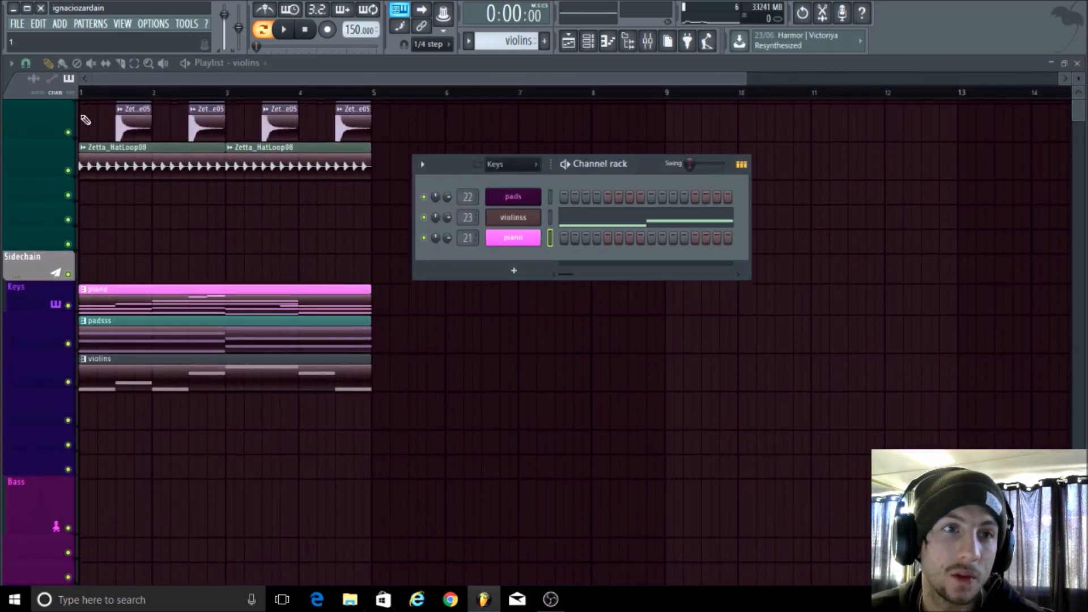
key("F6")
scroll(5, 121, "up", 1)
scroll(110, 236, "up", 3)
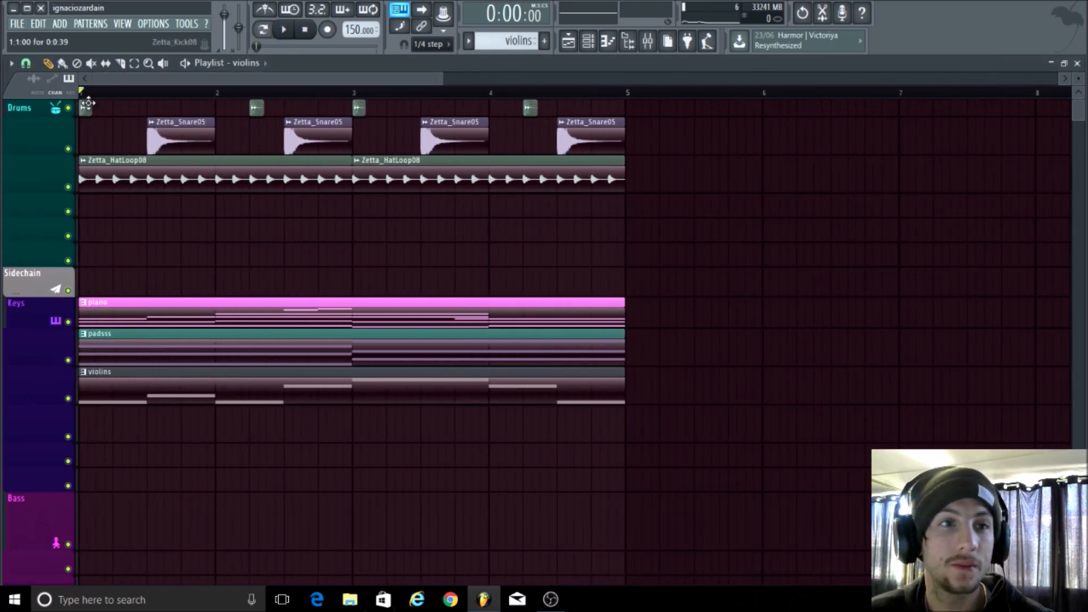
- Play the full arrangement of drums, piano, pads and violins from the start of the playlist, and stop playback
key("space")
scroll(643, 318, "down", 2)
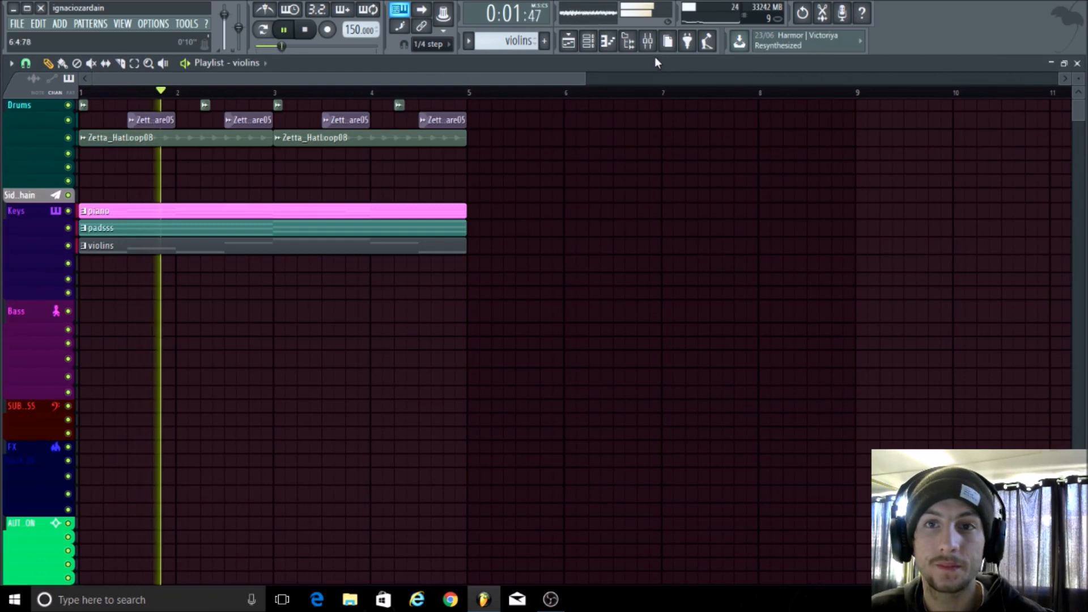
key("F9")
left_click(1077, 63)
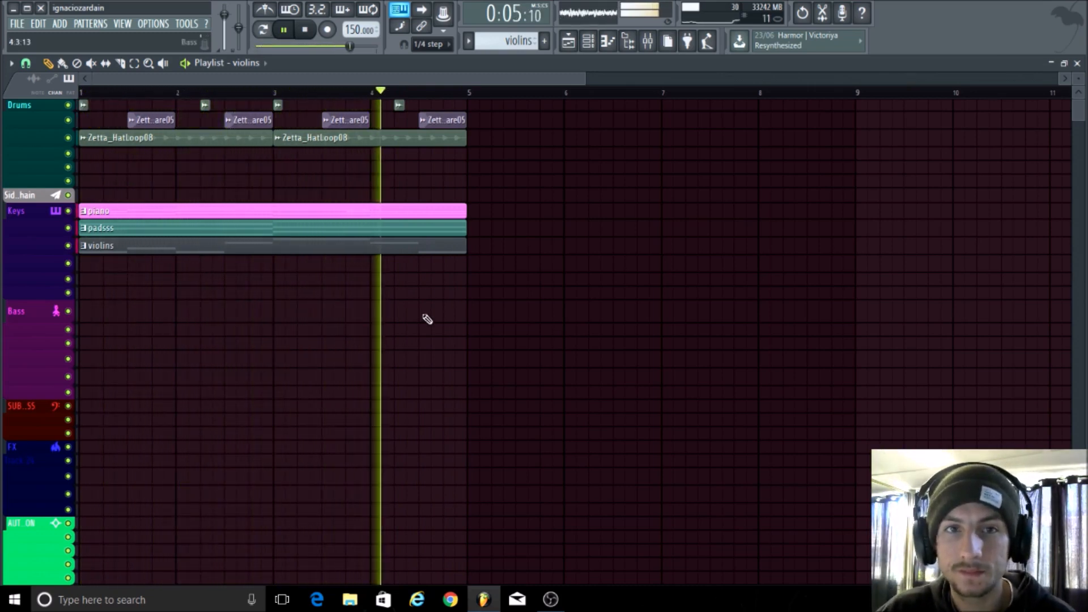
key("space")
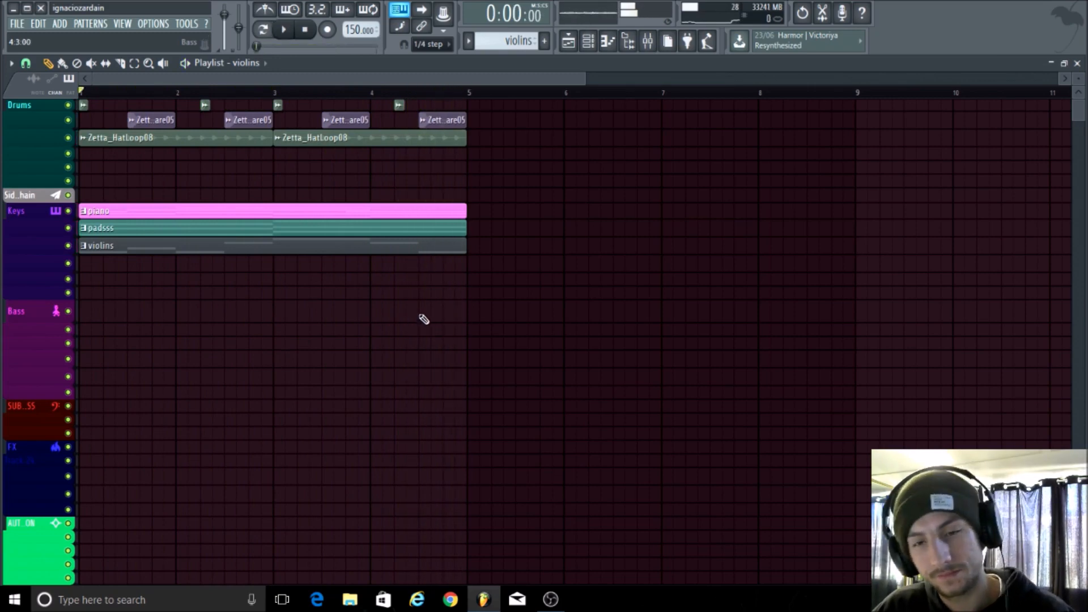
- Switch to OBS and shift its window slightly lower over the playlist
left_click(550, 602)
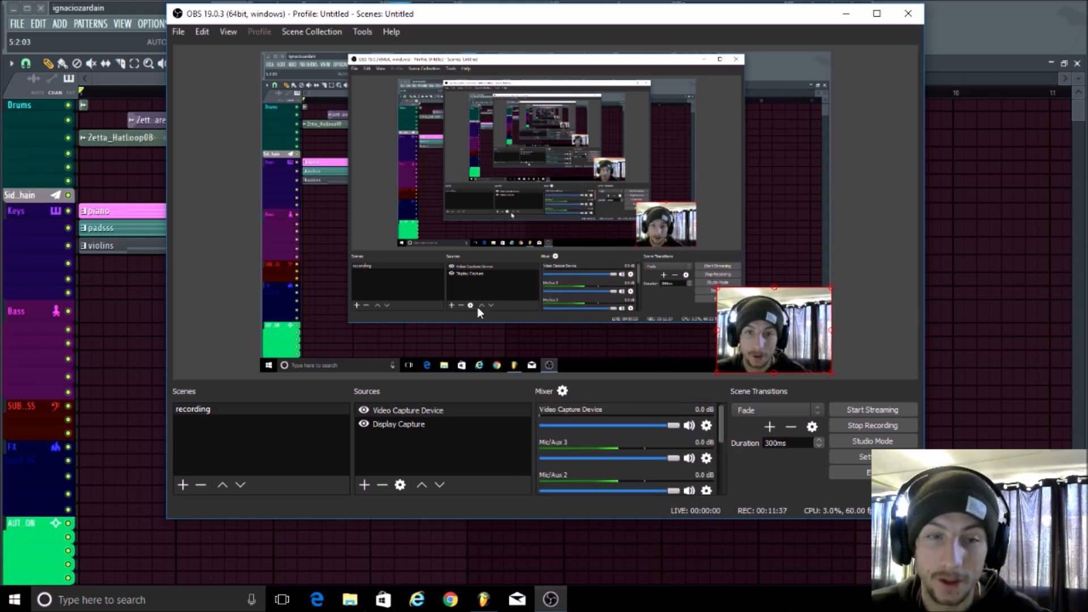
left_click(88, 77)
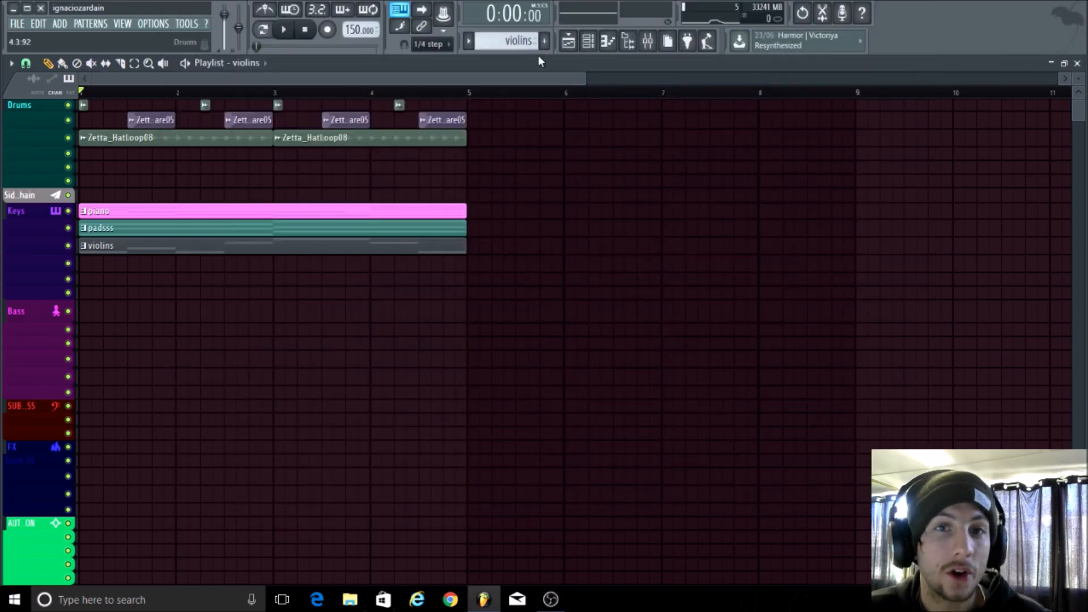
left_click(550, 599)
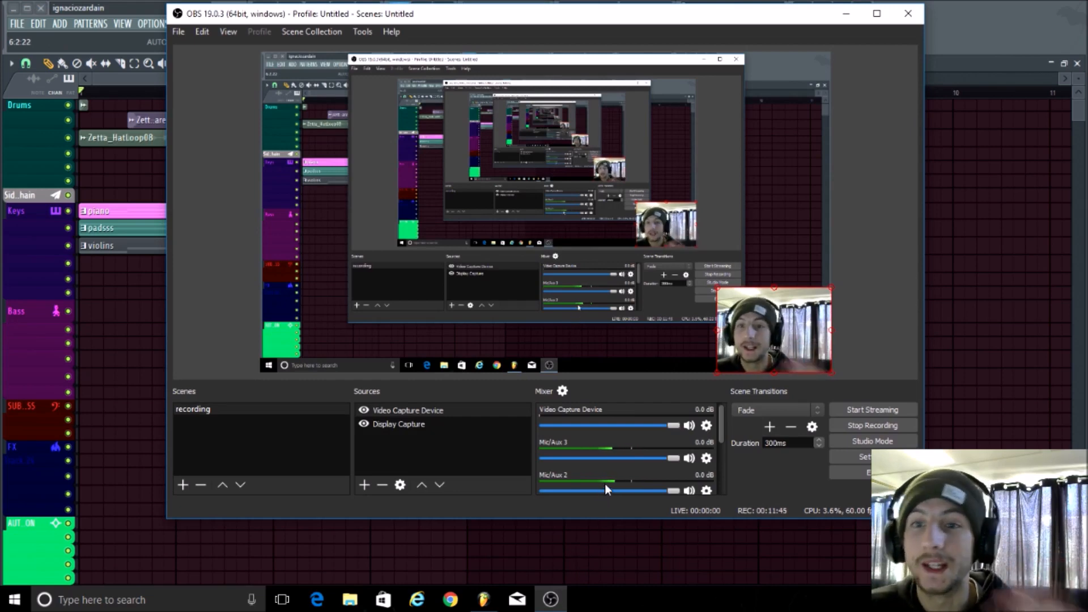
left_click_drag(452, 20, 436, 44)
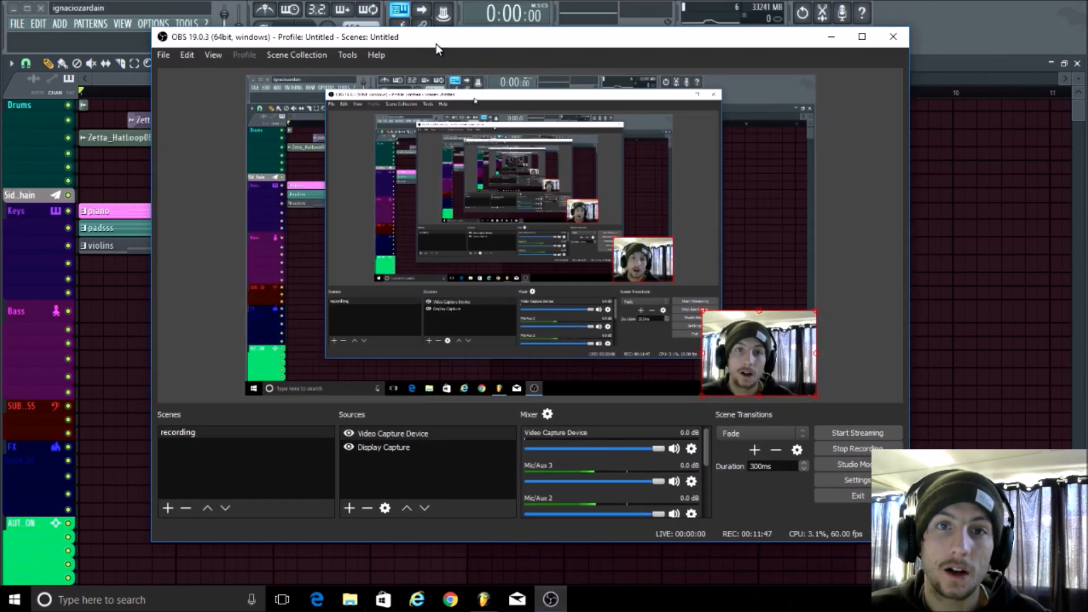